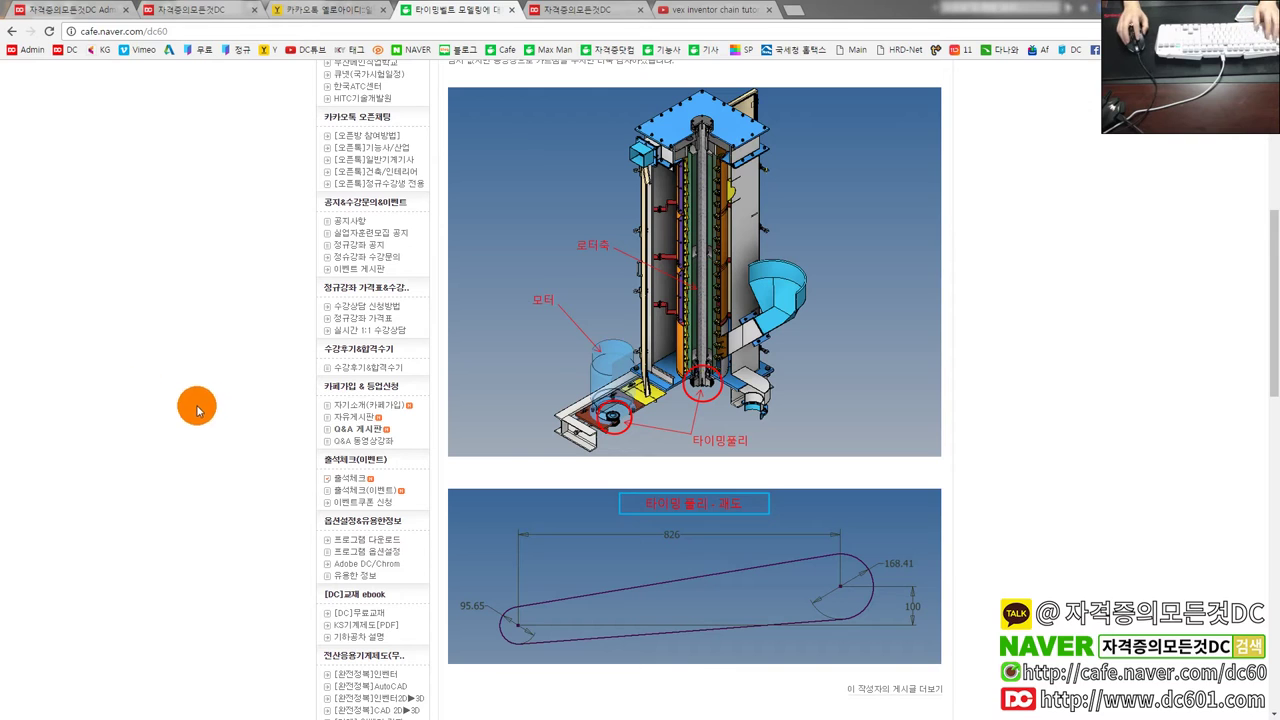
# Step: Switch to the 타이밍풀리_개도 part document containing the belt-path sketch
pyautogui.scroll(4, 314, 457)
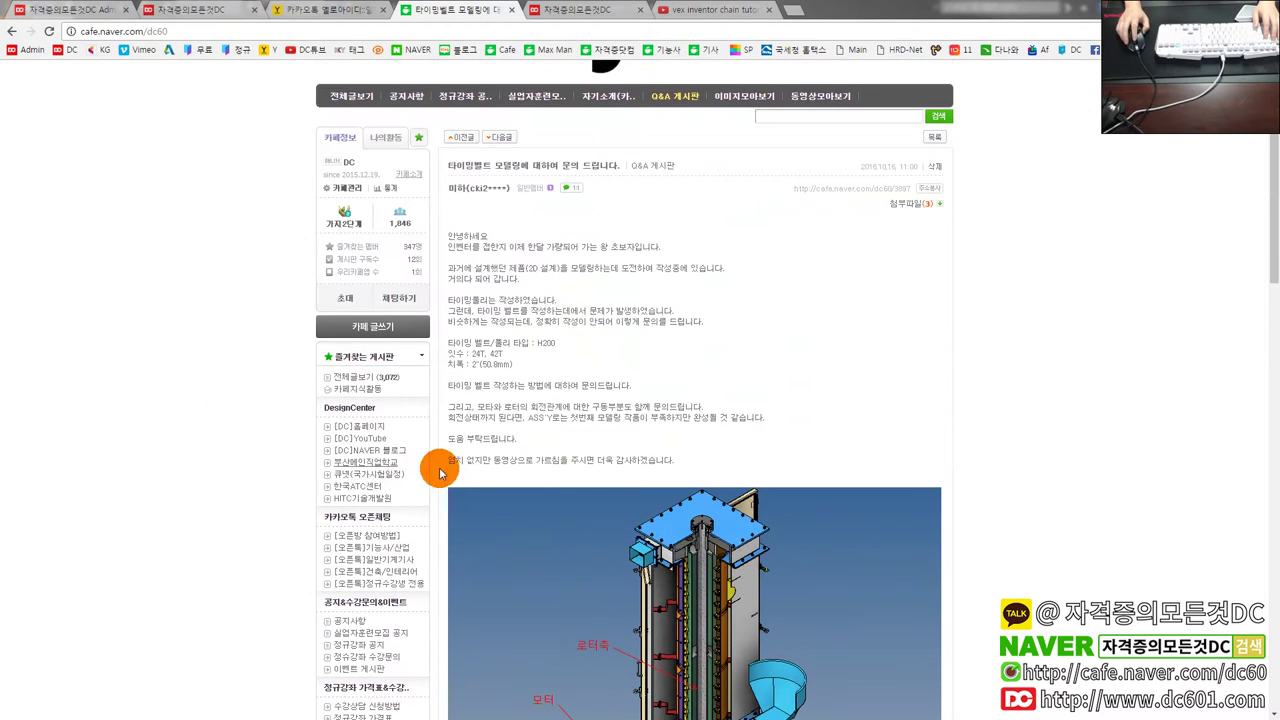
pyautogui.scroll(-1, 660, 455)
pyautogui.scroll(-3, 703, 443)
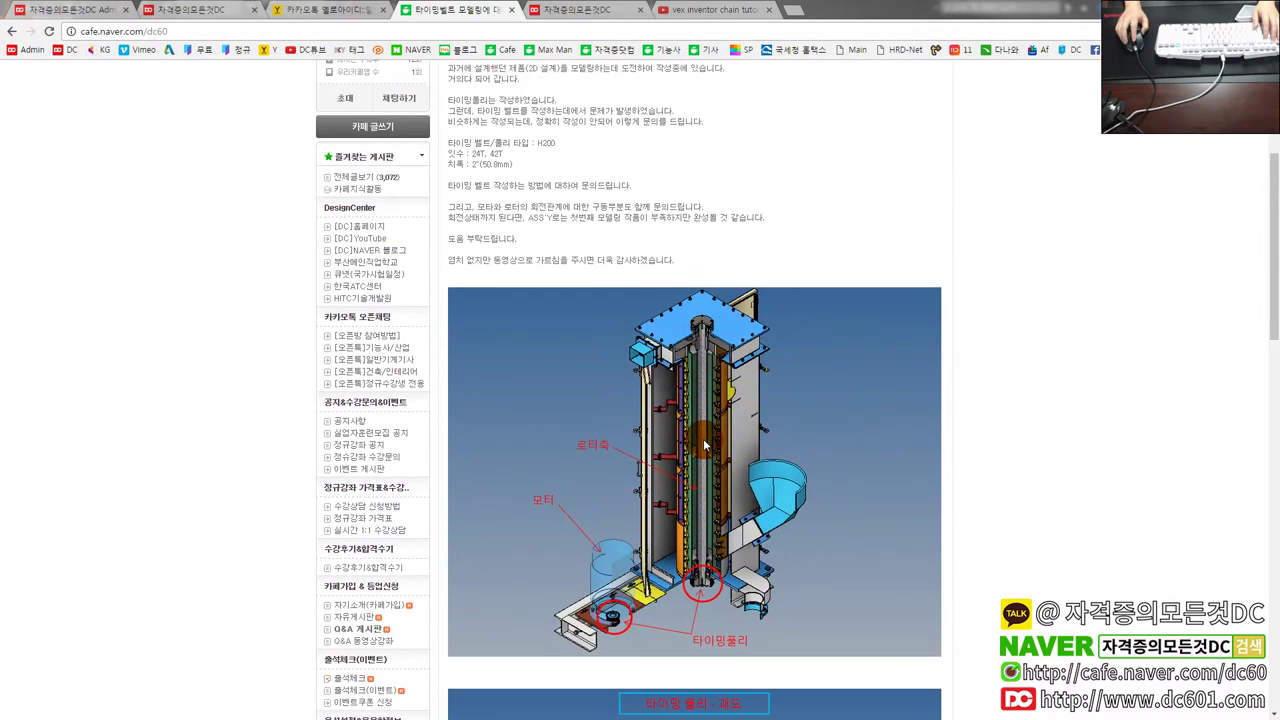
pyautogui.scroll(-1, 612, 492)
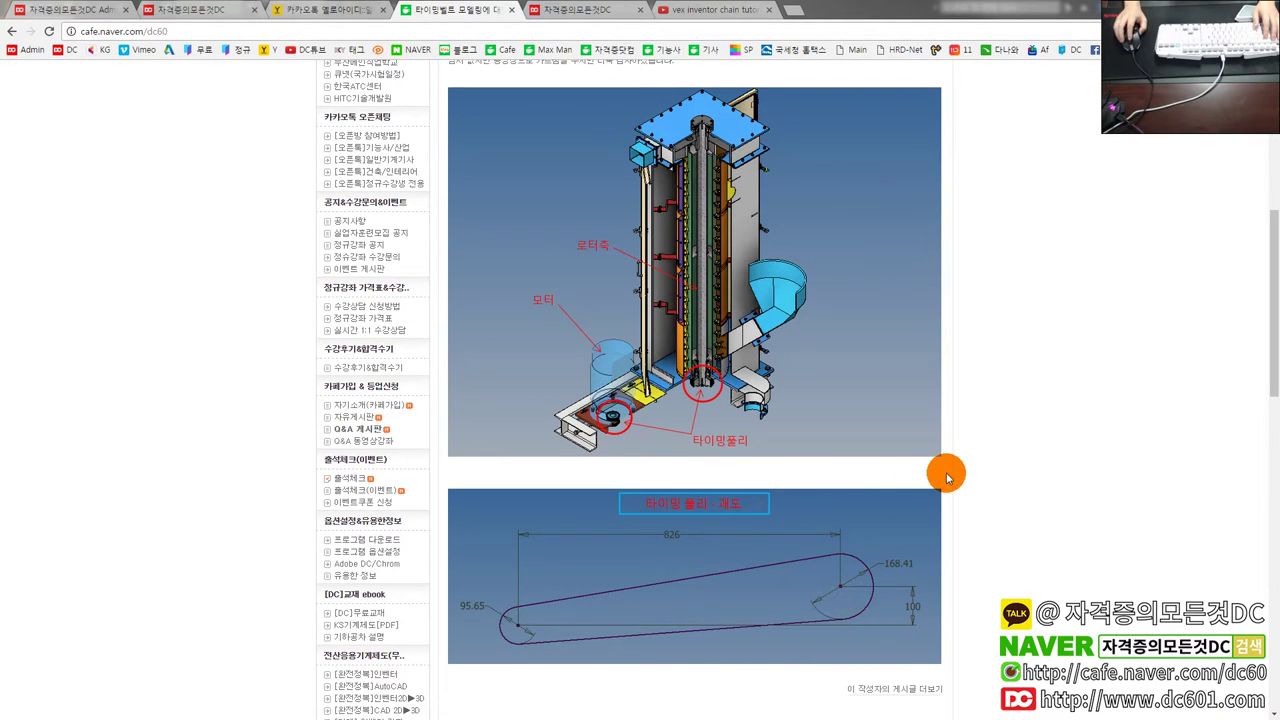
pyautogui.scroll(2, 960, 475)
pyautogui.scroll(1, 983, 471)
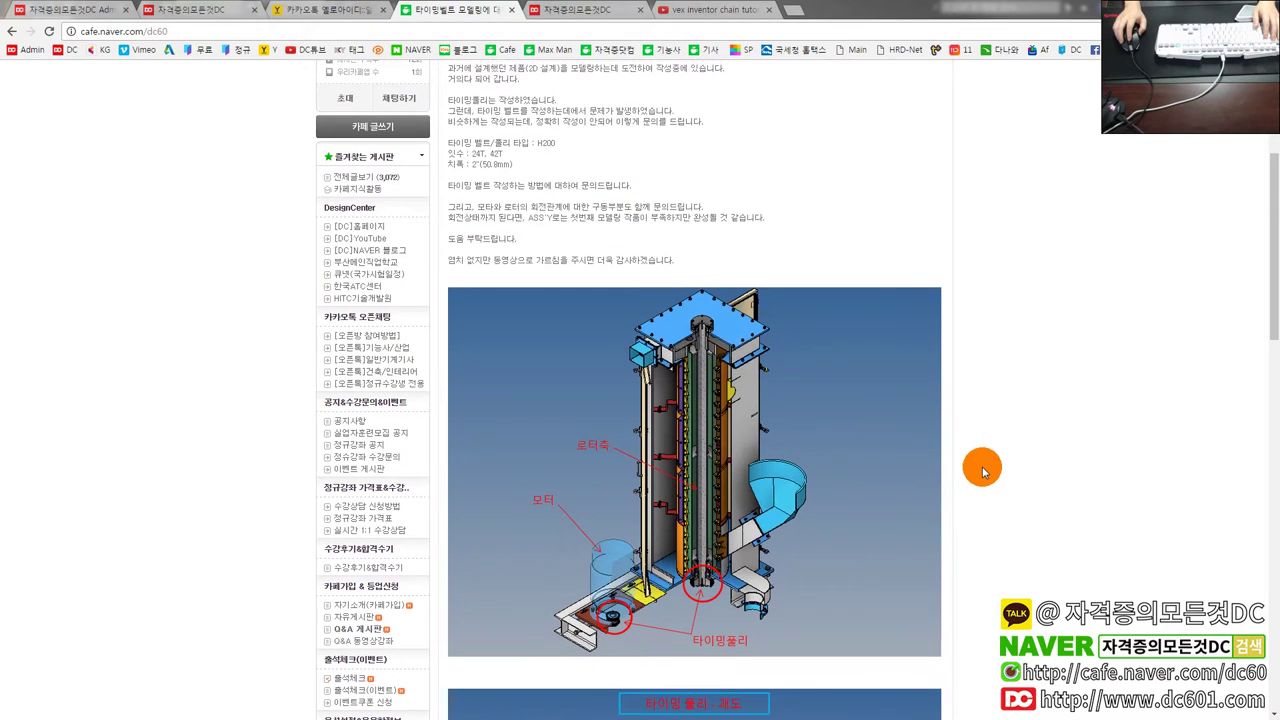
pyautogui.scroll(-1, 983, 471)
pyautogui.scroll(-1, 983, 471)
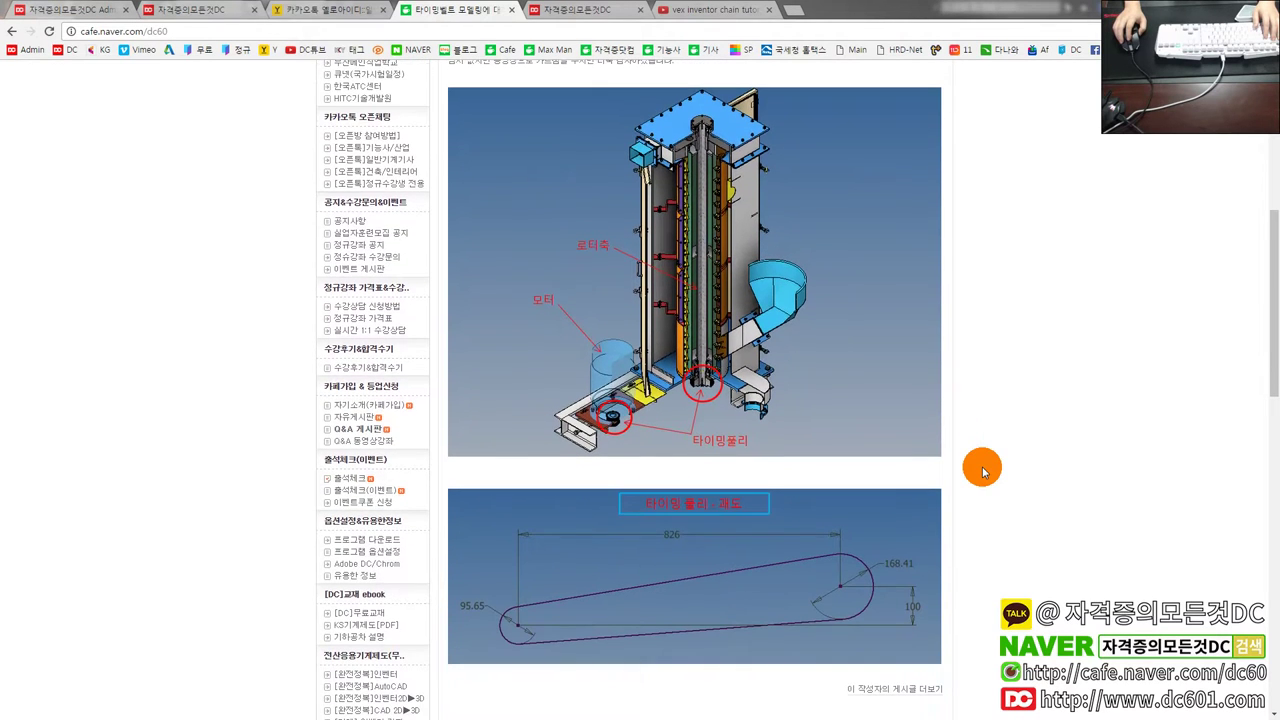
pyautogui.scroll(1, 983, 471)
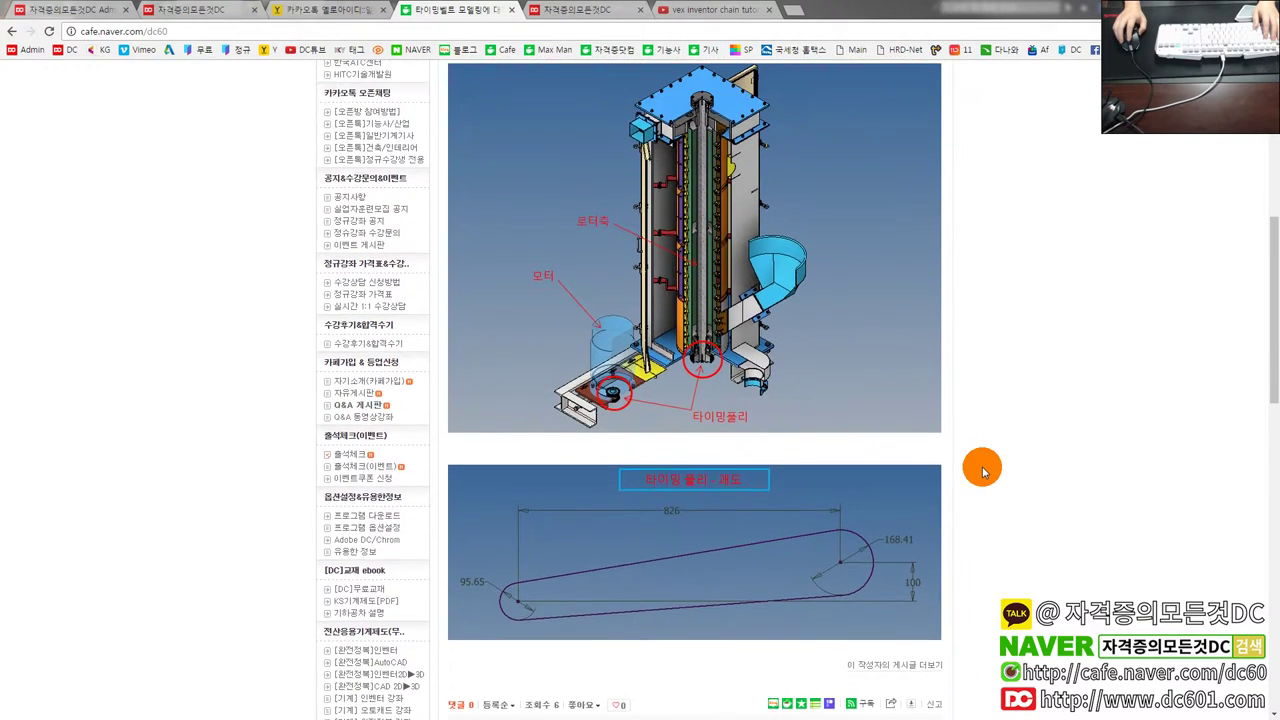
pyautogui.scroll(1, 983, 471)
pyautogui.scroll(1, 983, 471)
pyautogui.scroll(-1, 909, 331)
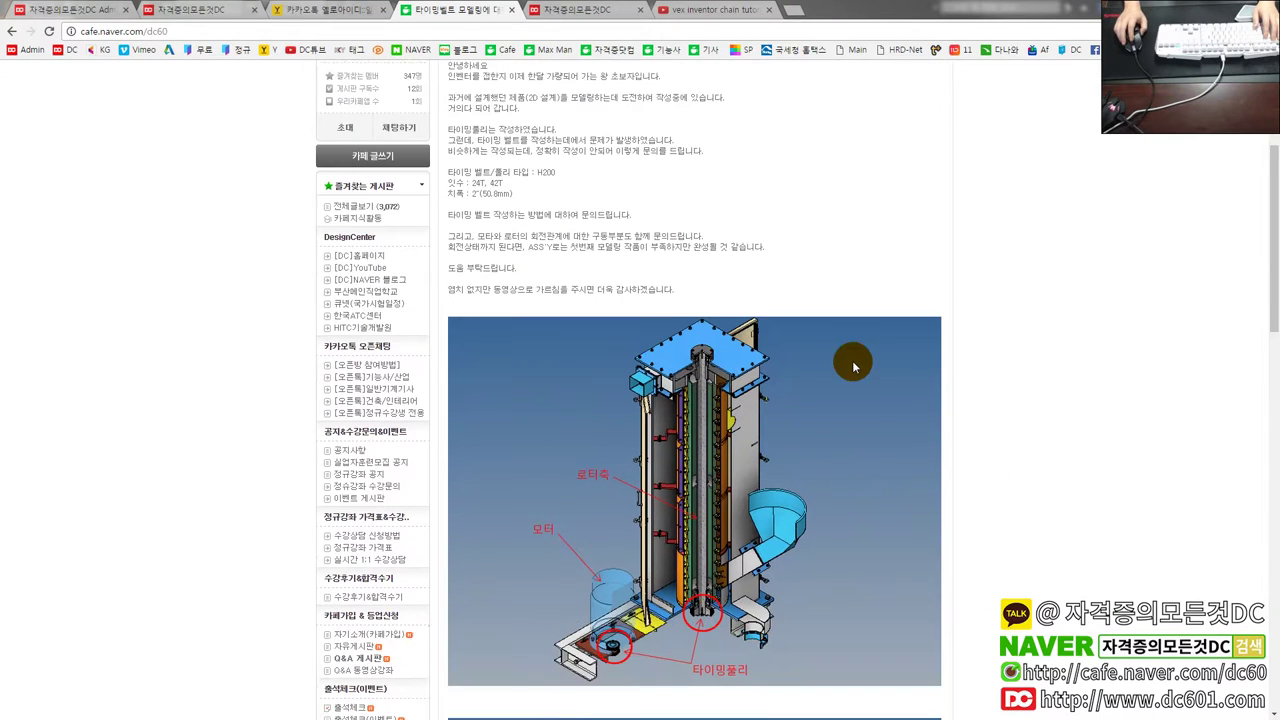
pyautogui.scroll(-1, 771, 357)
pyautogui.scroll(-1, 849, 357)
pyautogui.scroll(-1, 810, 369)
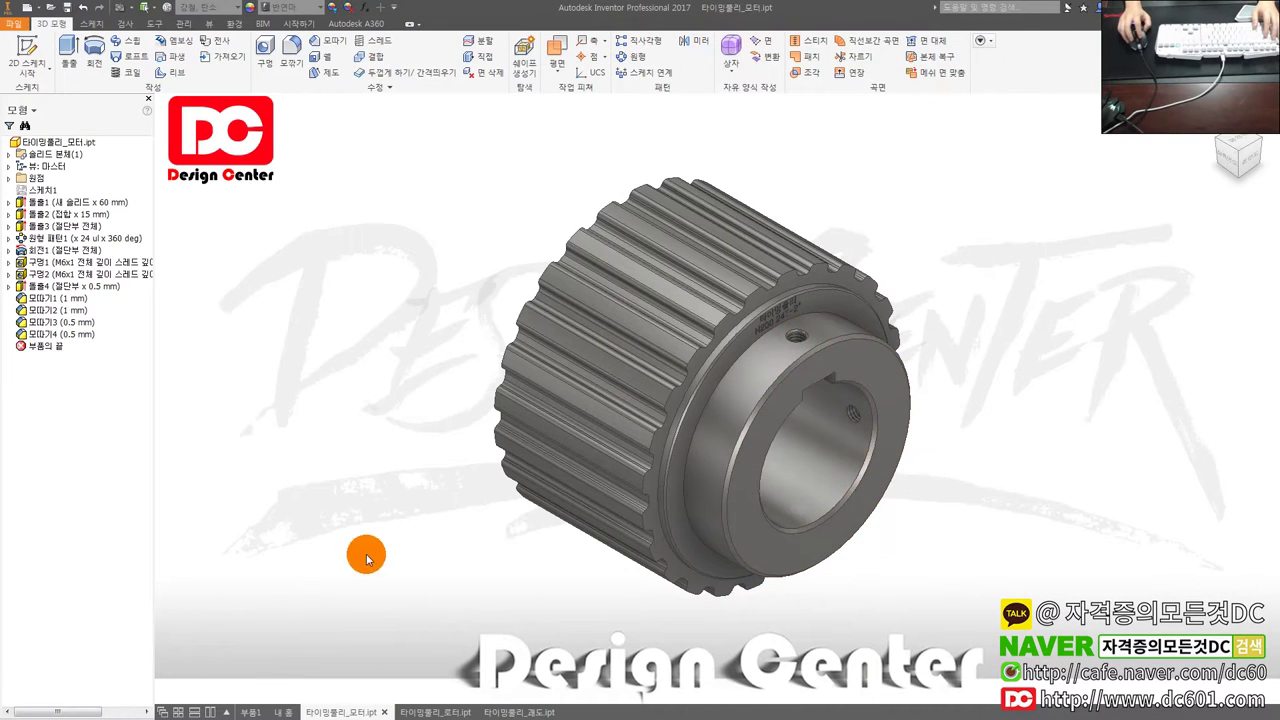
pyautogui.click(446, 709)
pyautogui.click(522, 711)
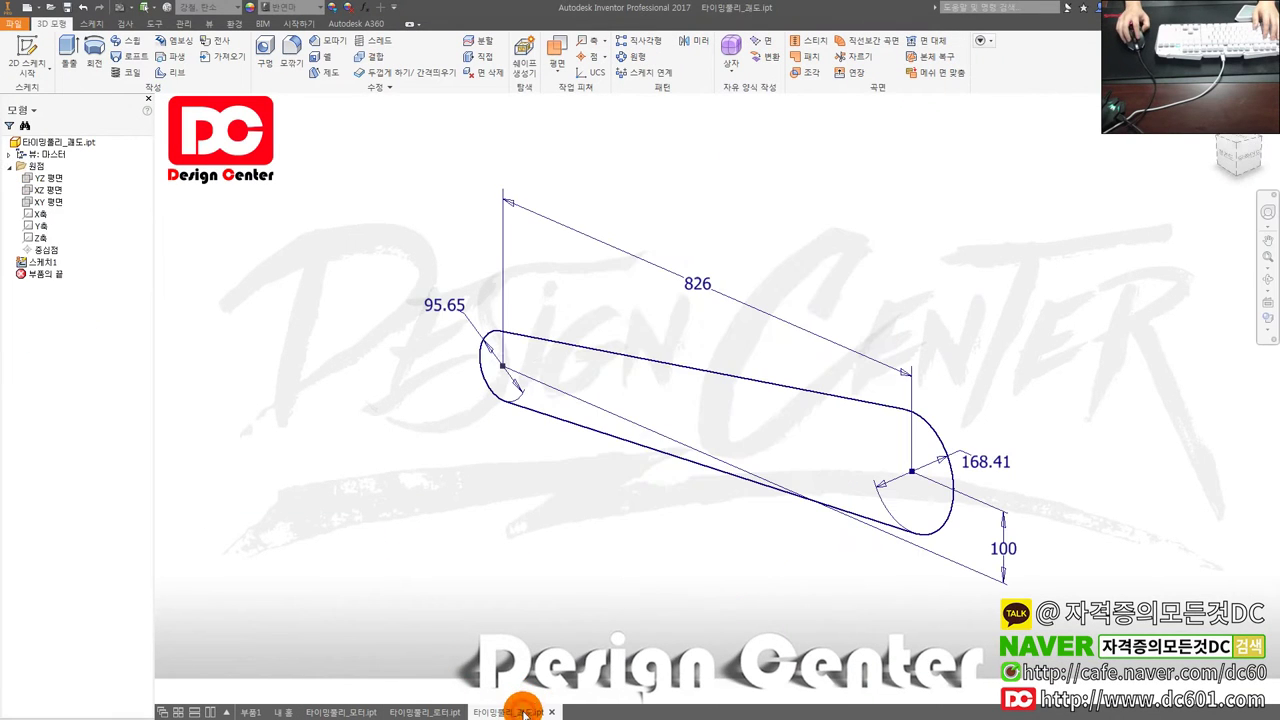
# Step: Compare the origin planes against the belt path and select the YZ plane as reference
pyautogui.press('F5')
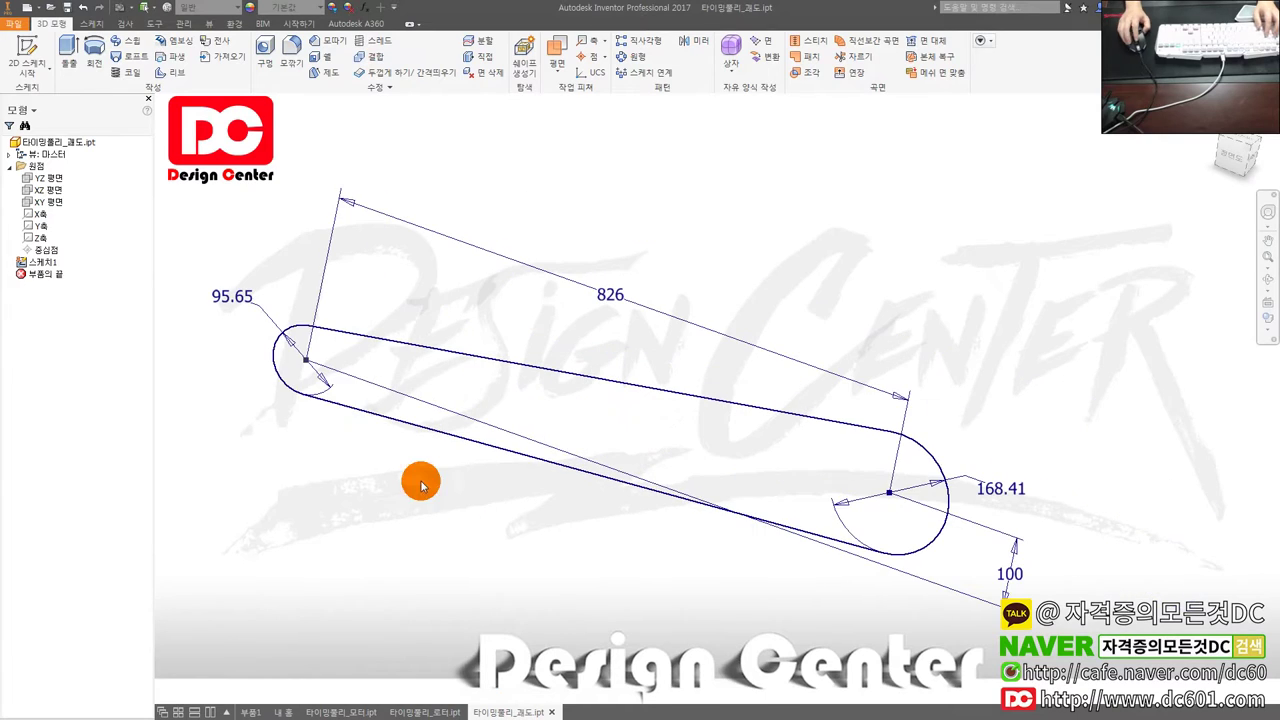
pyautogui.click(48, 177)
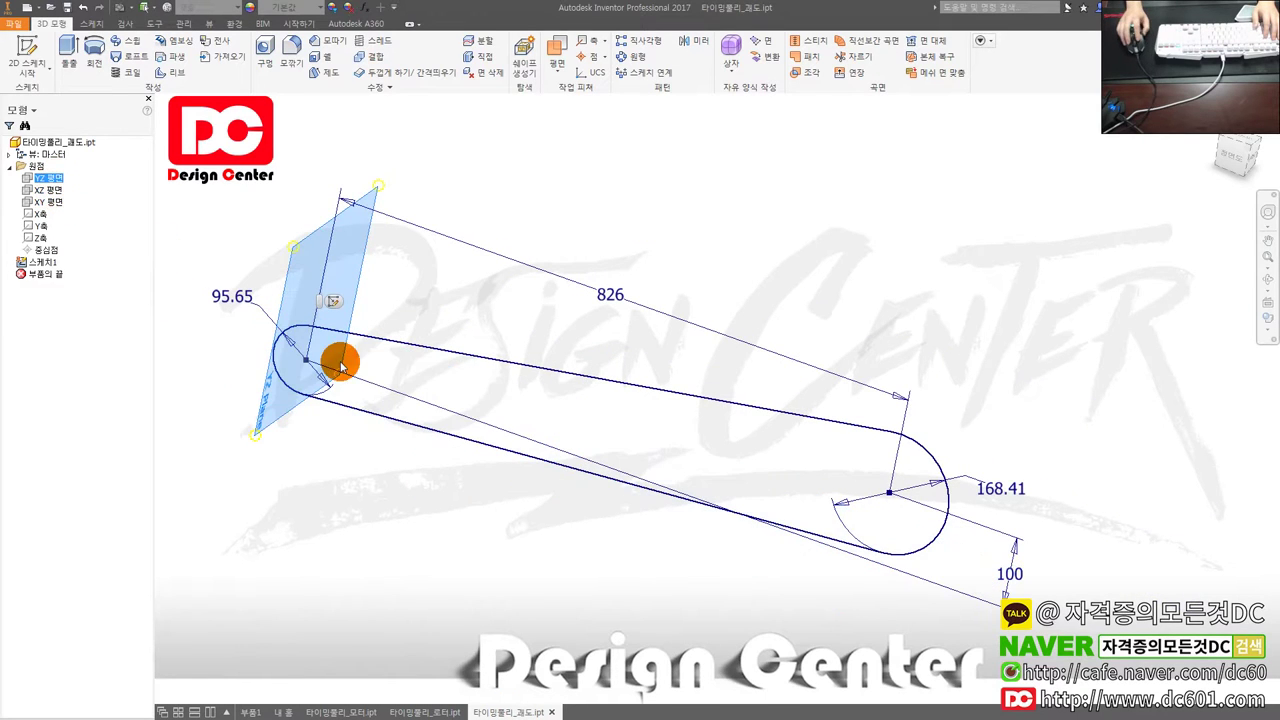
pyautogui.click(50, 201)
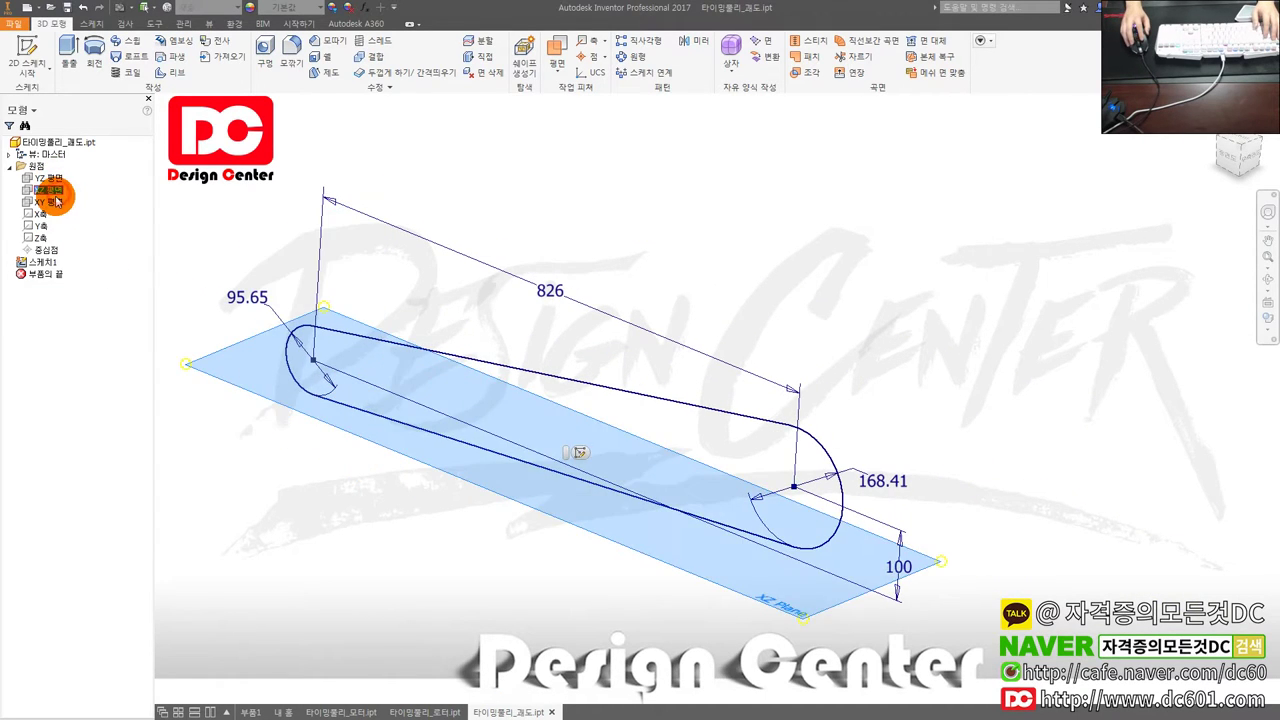
pyautogui.click(52, 177)
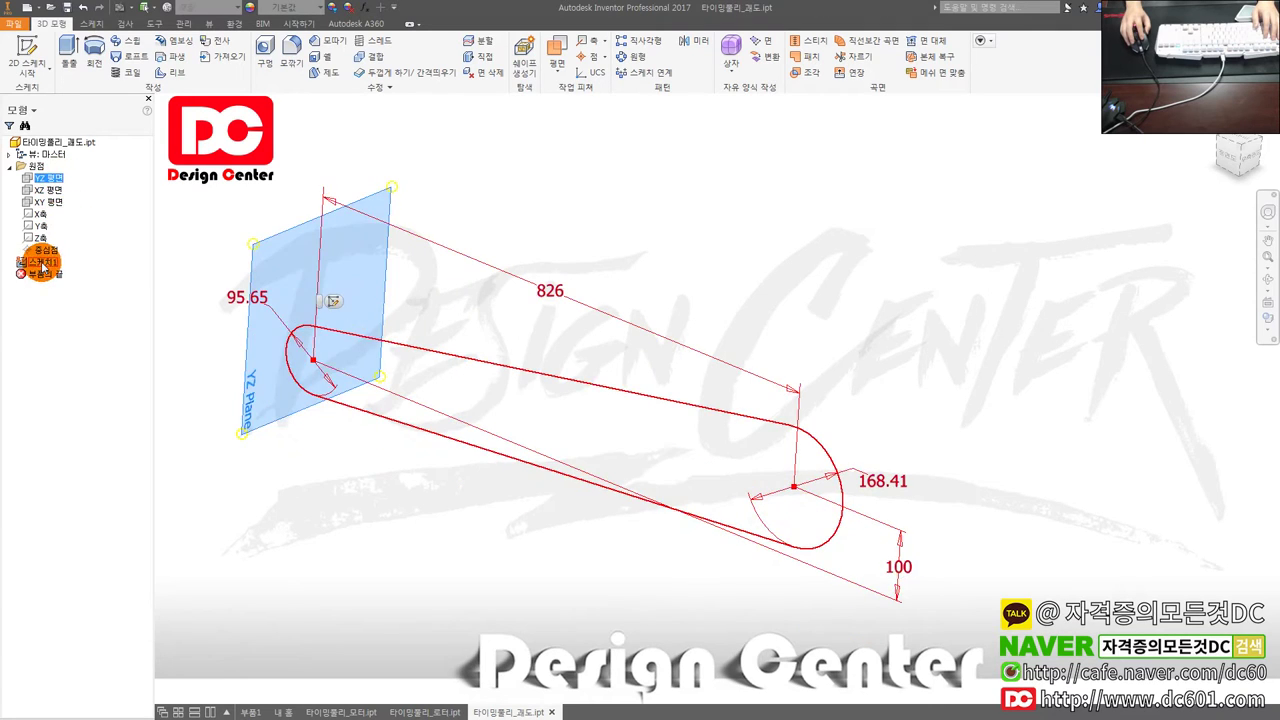
pyautogui.click(44, 264)
pyautogui.click(48, 177)
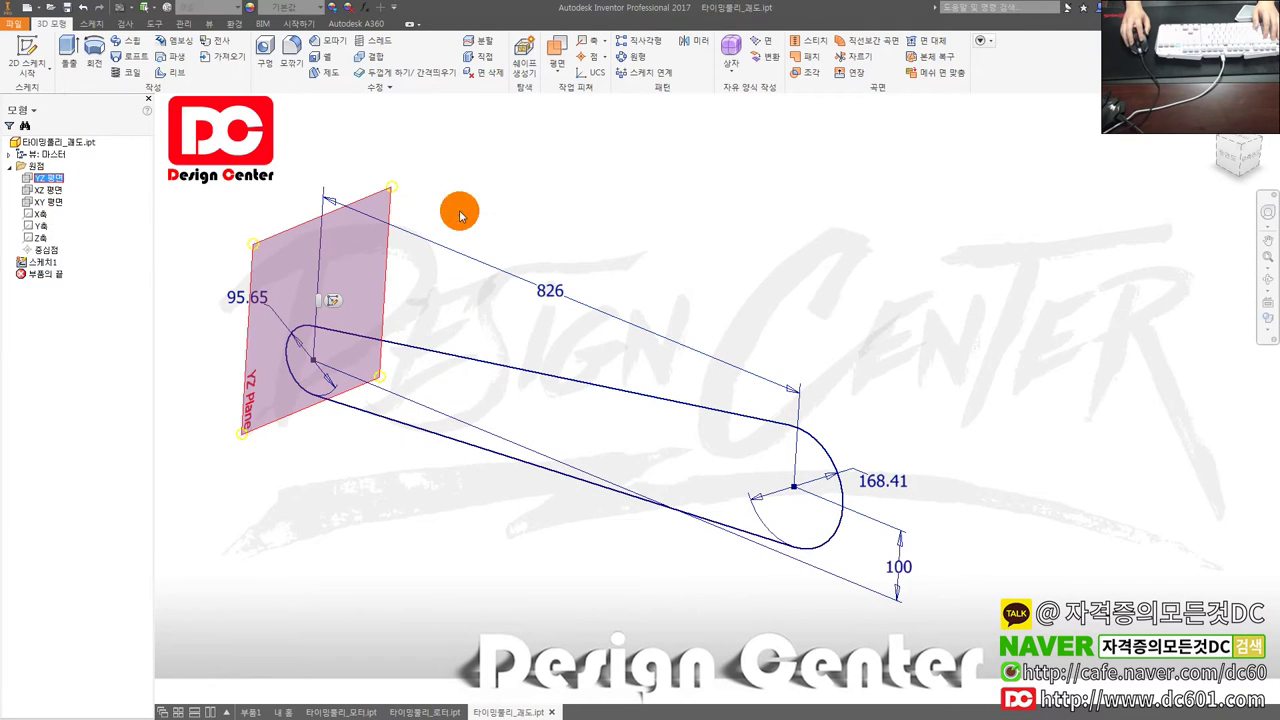
pyautogui.click(556, 78)
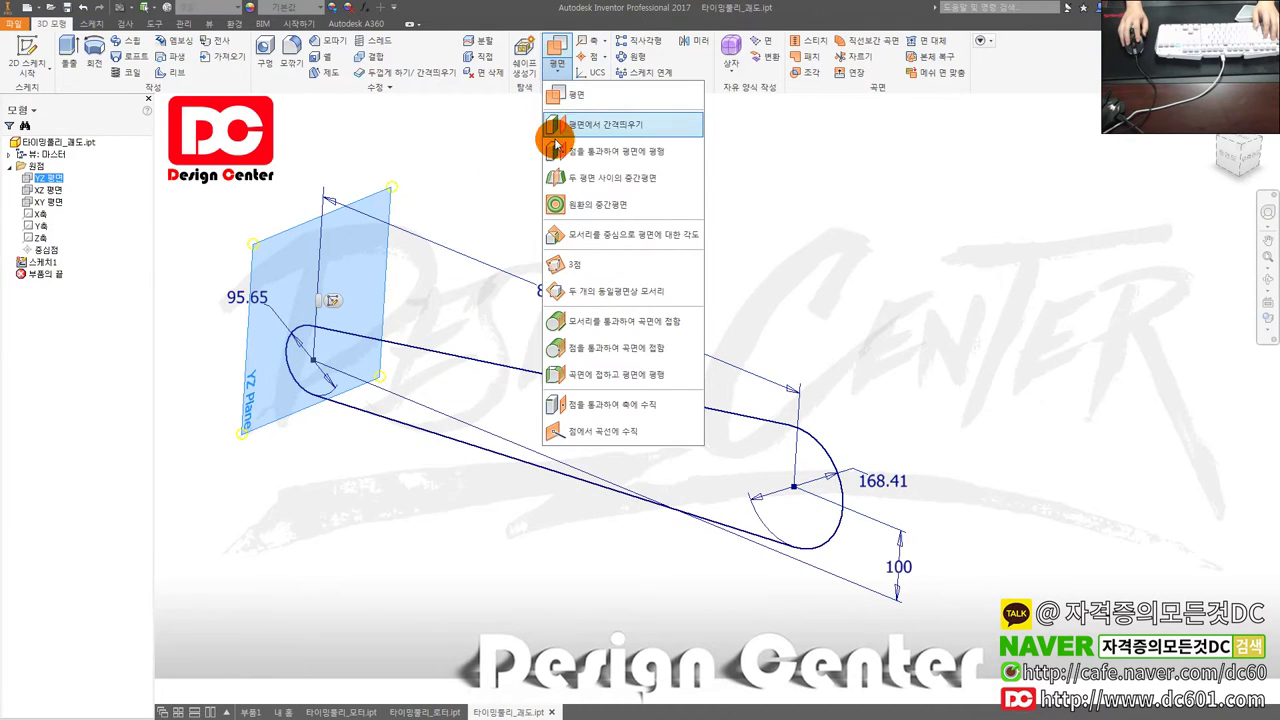
# Step: Create a work plane offset 826 from the YZ plane at the far pulley centre
pyautogui.click(562, 125)
pyautogui.click(50, 190)
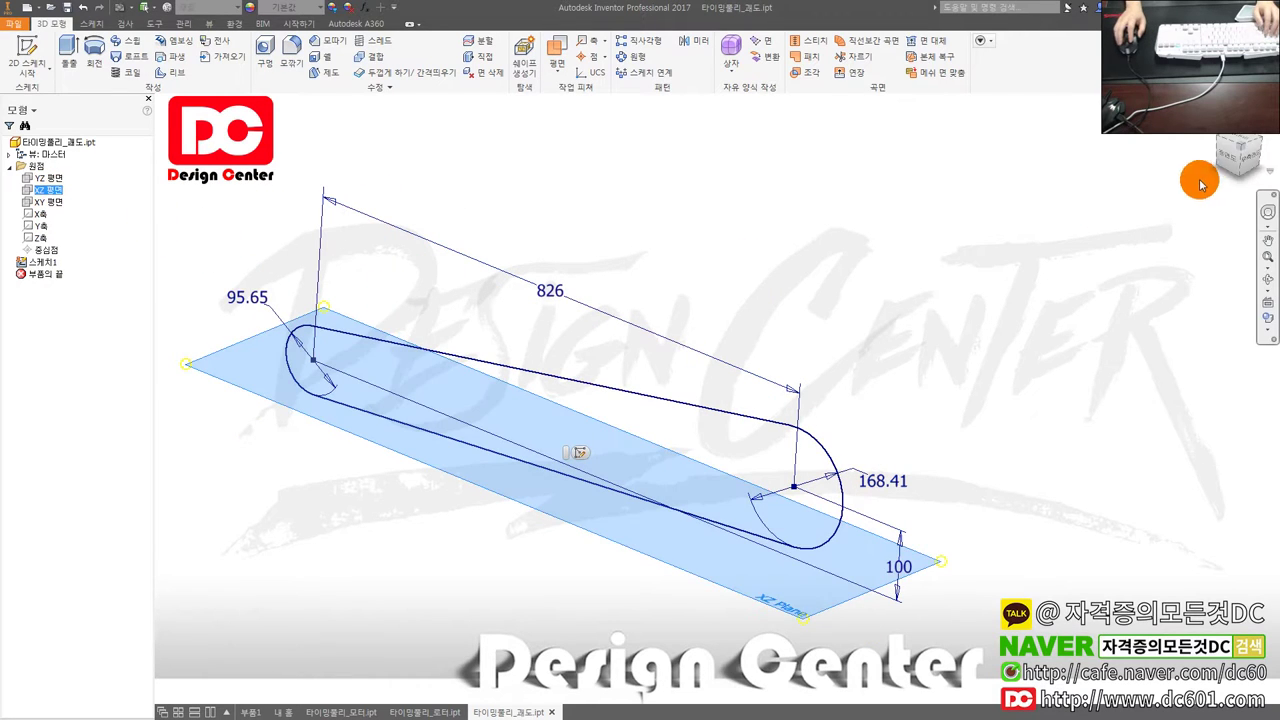
pyautogui.click(1228, 158)
pyautogui.scroll(-3, 486, 449)
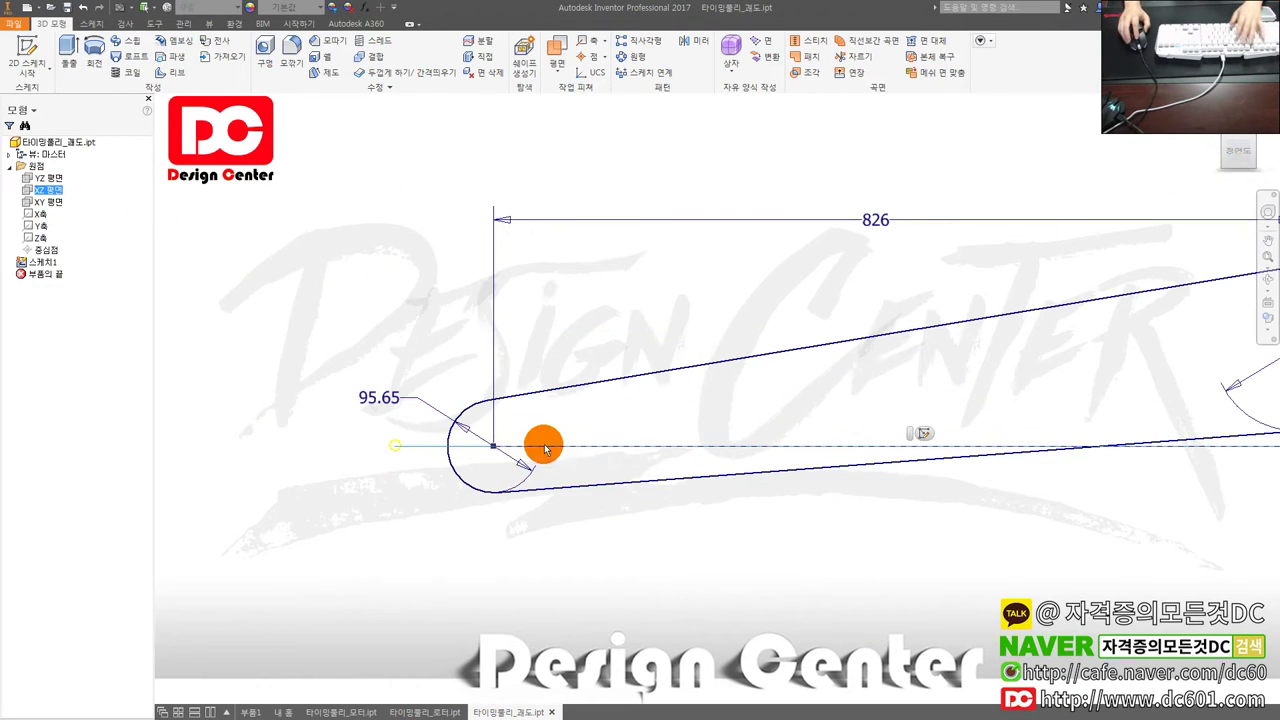
pyautogui.press('F6')
pyautogui.click(360, 196)
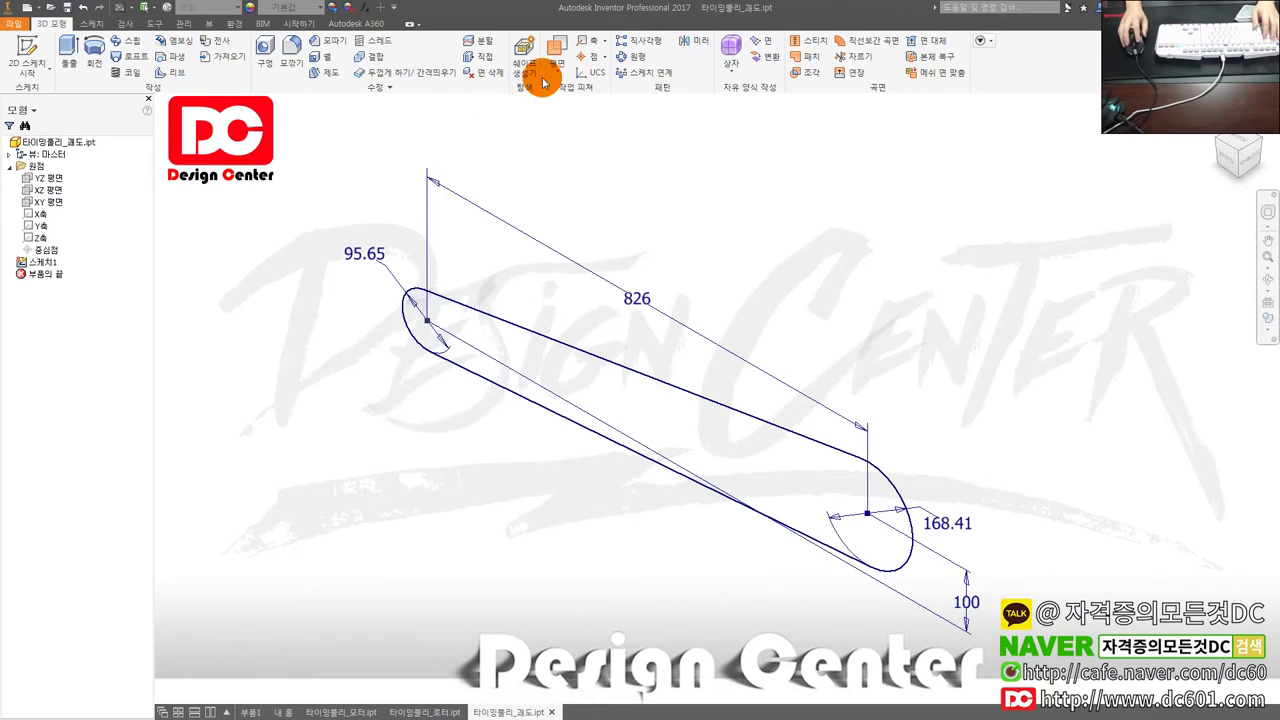
pyautogui.click(557, 62)
pyautogui.click(589, 128)
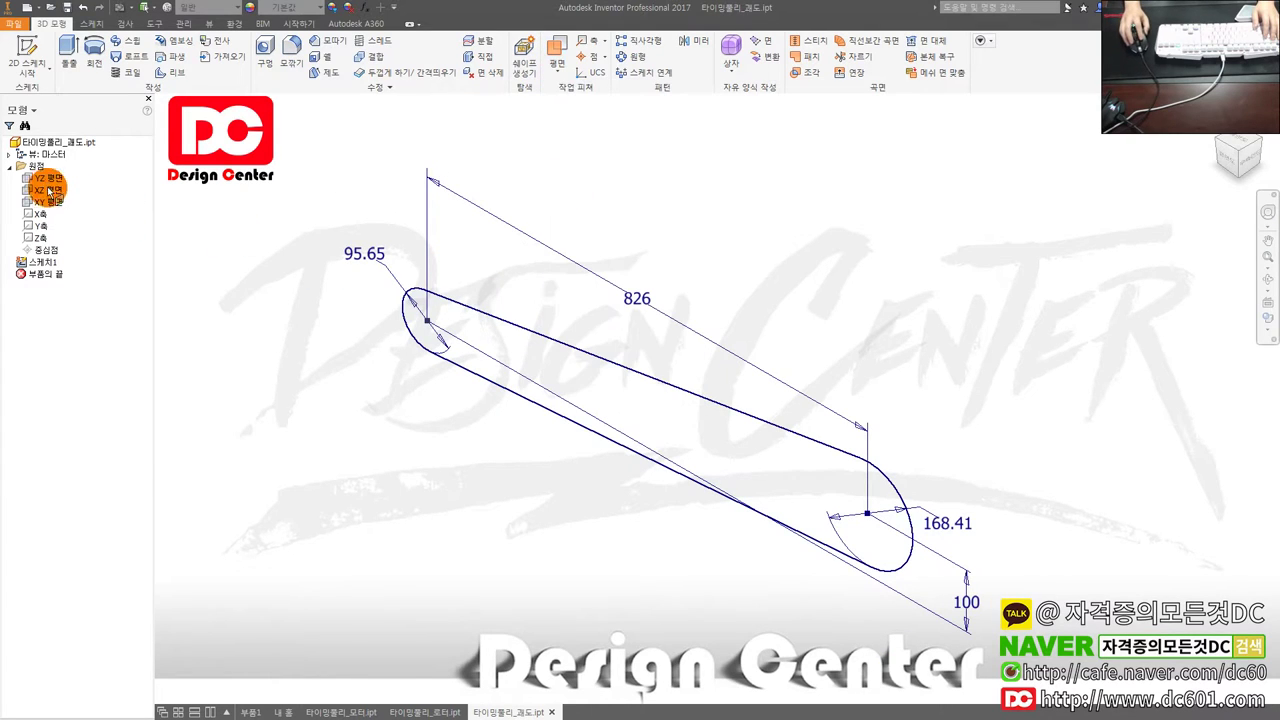
pyautogui.click(48, 186)
pyautogui.moveTo(443, 277); pyautogui.dragTo(688, 403)
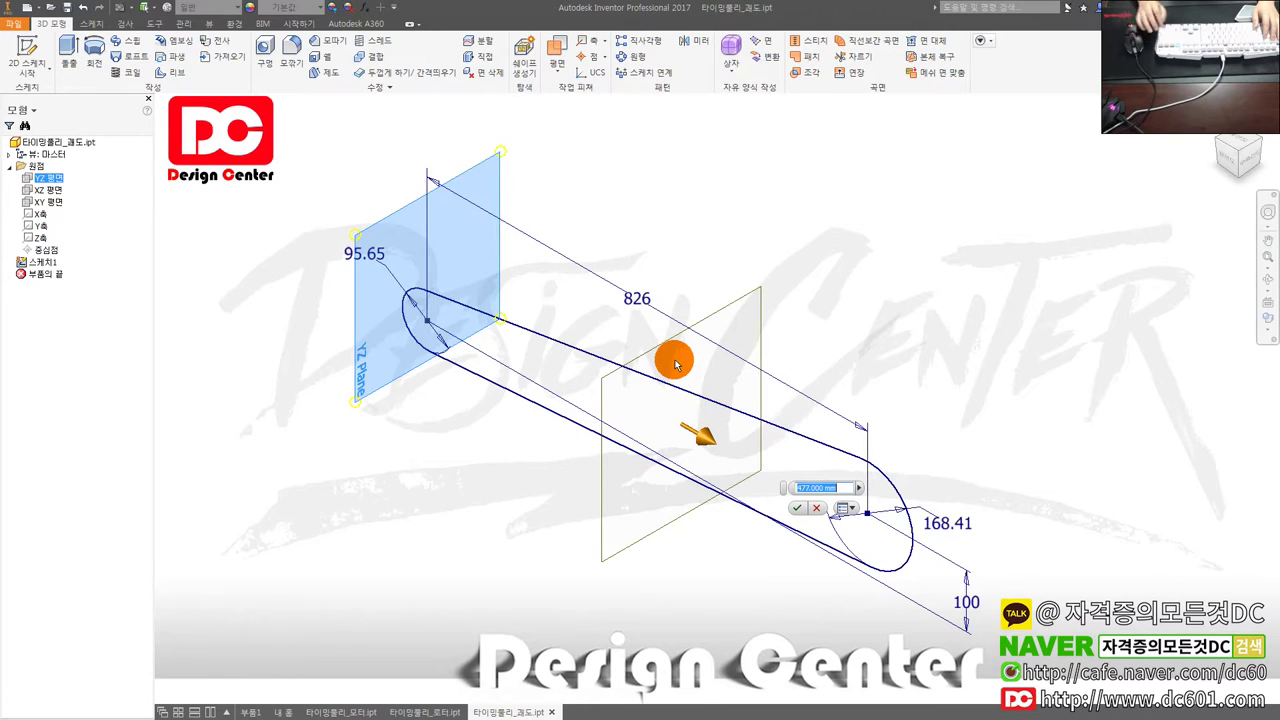
pyautogui.click(797, 508)
# Step: Review the new 작업 평면1 from the front and home isometric views
pyautogui.keyDown('shift'); pyautogui.moveTo(738, 545); pyautogui.dragTo(800, 543, button='middle'); pyautogui.keyUp('shift')
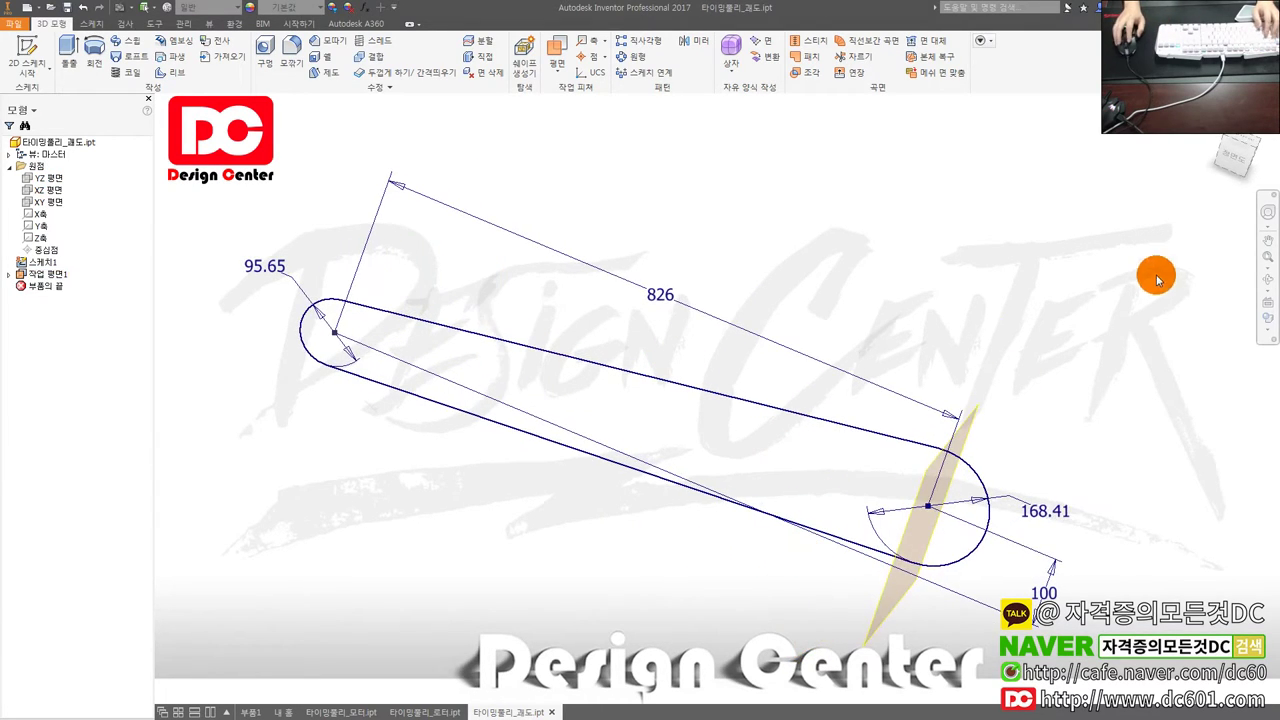
pyautogui.click(1213, 180)
pyautogui.scroll(2, 871, 360)
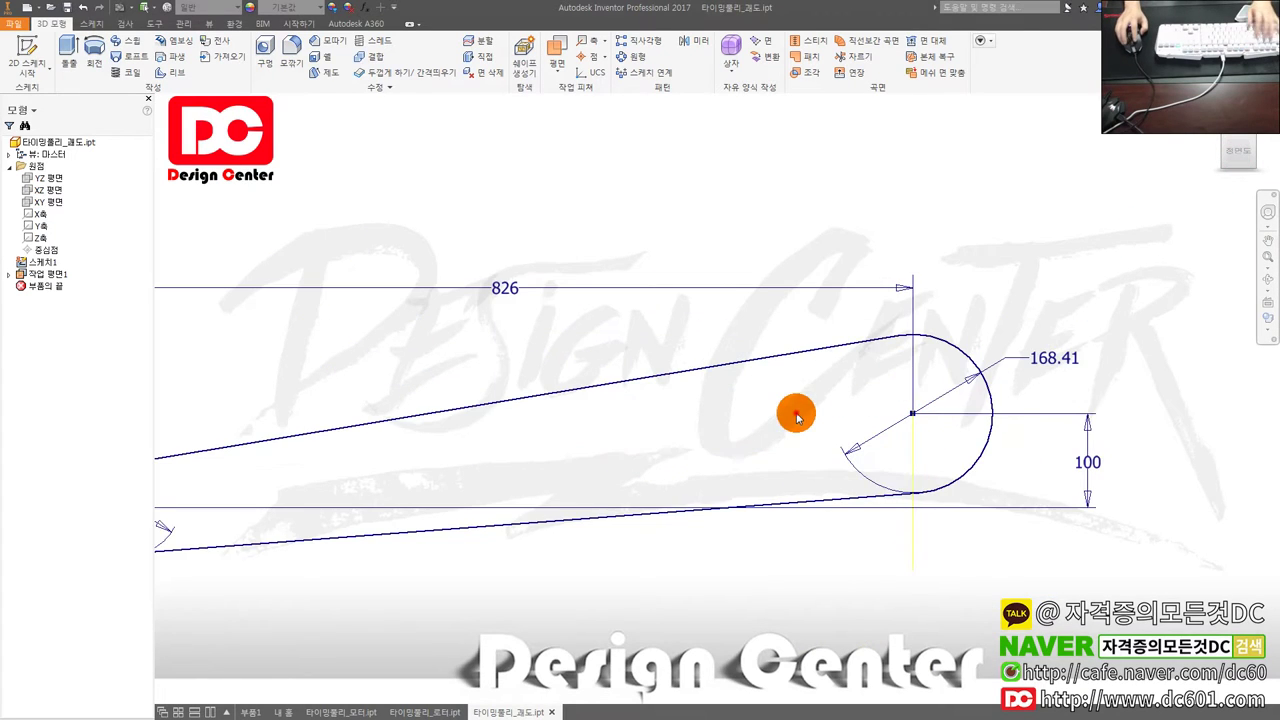
pyautogui.press('F6')
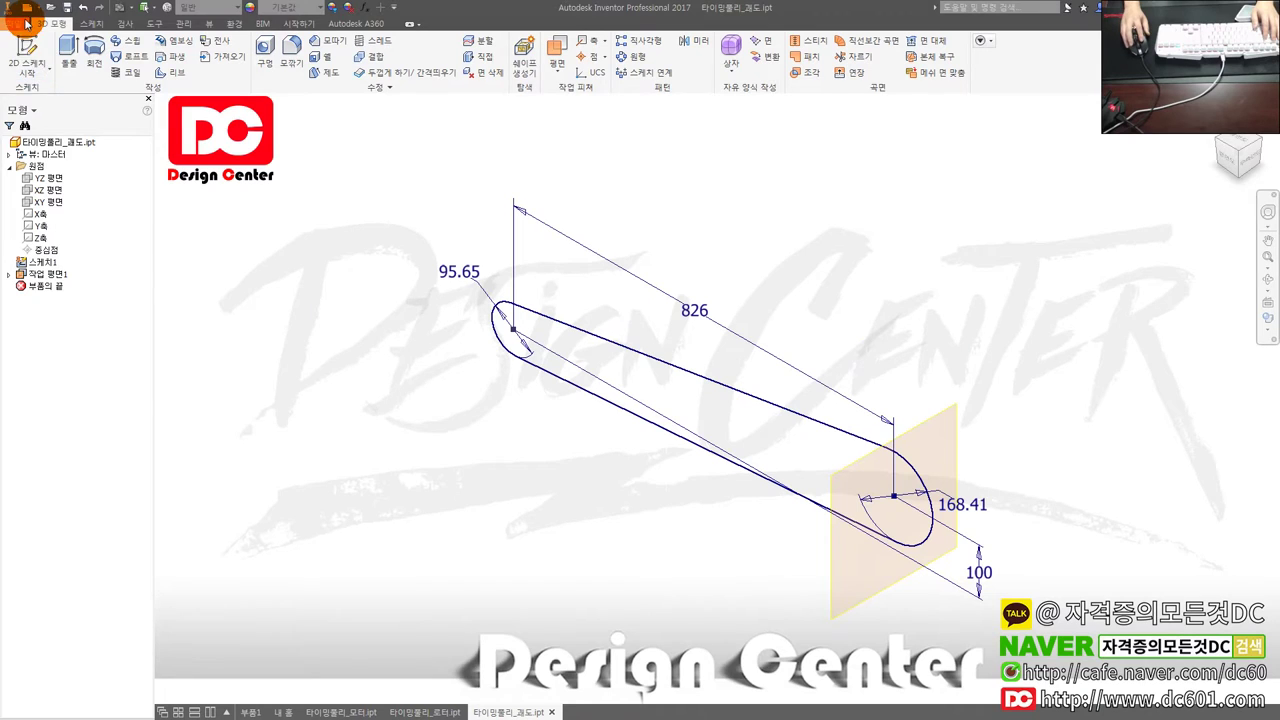
pyautogui.click(16, 23)
# Step: Create a new assembly from the Metric Standard (mm).iam template and browse for a component to place
pyautogui.click(29, 62)
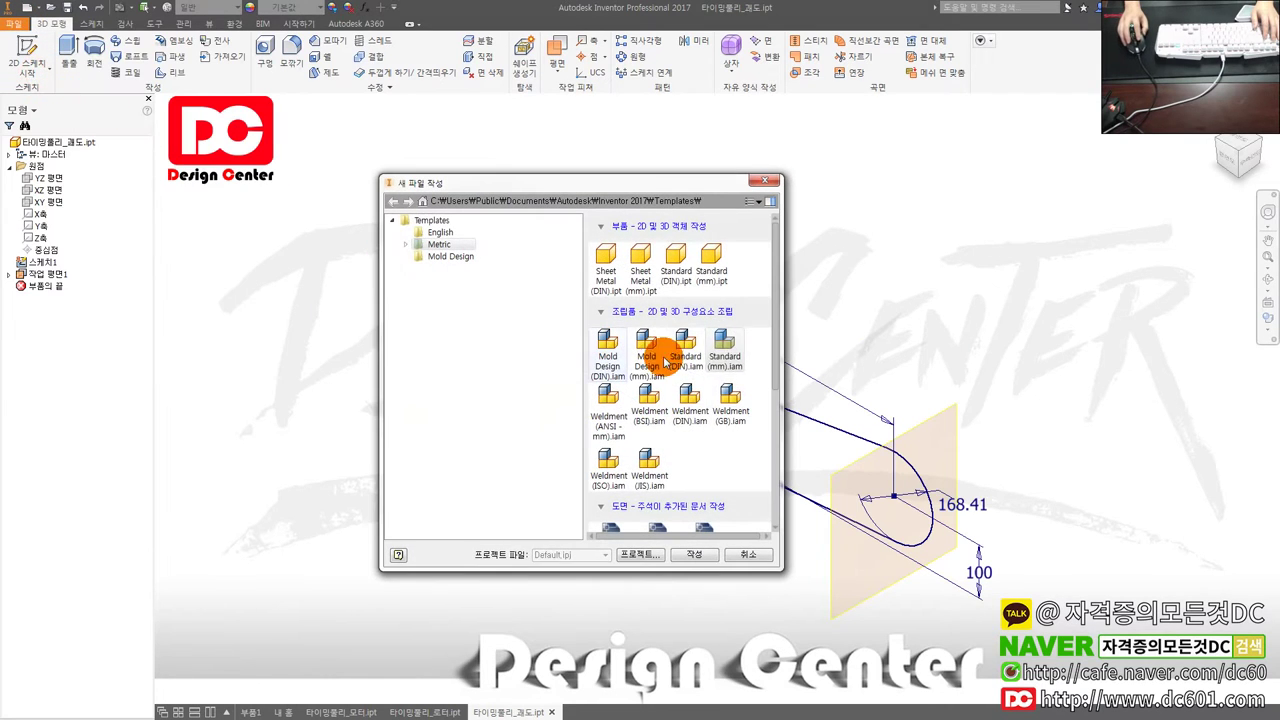
pyautogui.scroll(-1, 716, 456)
pyautogui.scroll(-2, 718, 458)
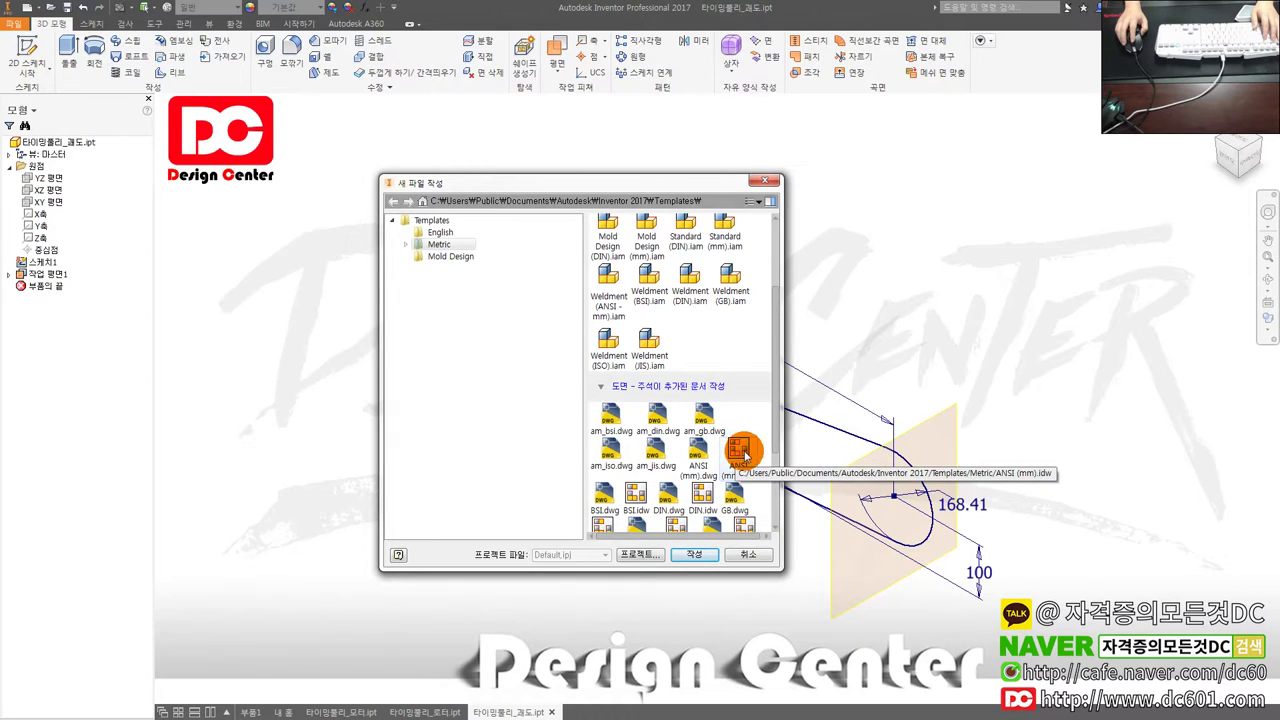
pyautogui.scroll(-2, 745, 455)
pyautogui.scroll(2, 745, 455)
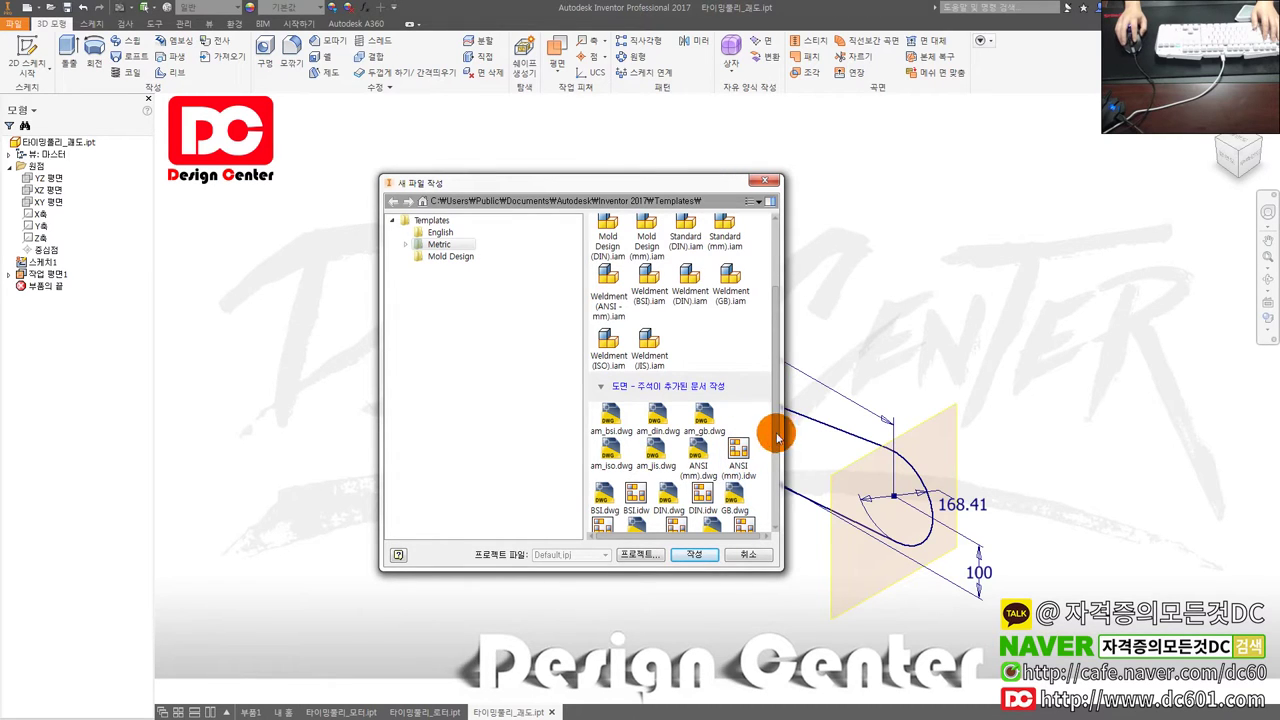
pyautogui.scroll(1, 737, 300)
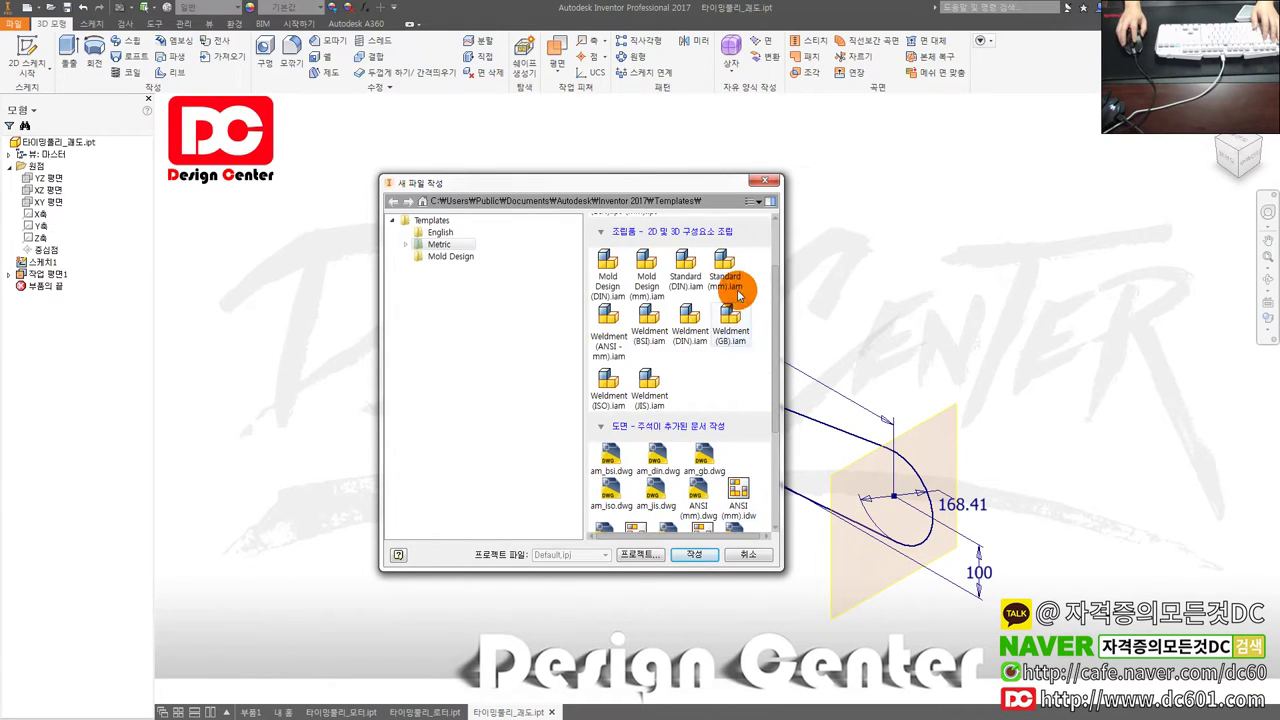
pyautogui.doubleClick(734, 274)
pyautogui.click(16, 50)
pyautogui.click(712, 267)
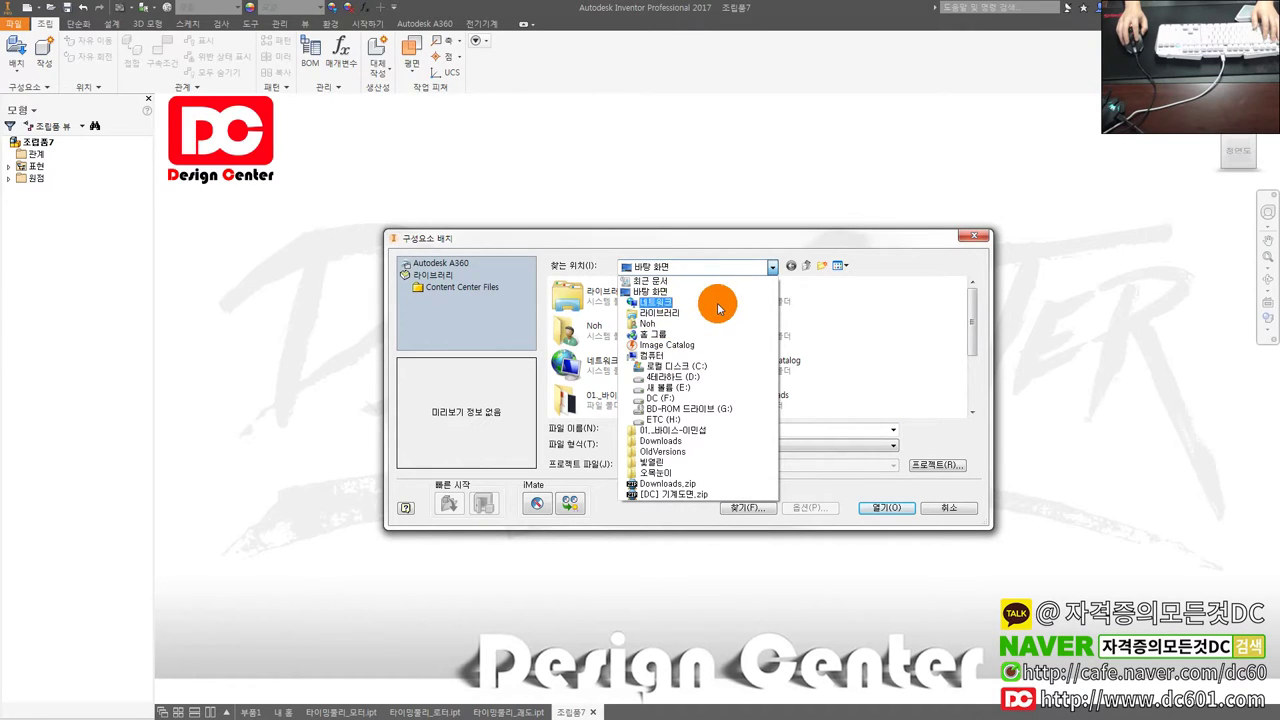
# Step: Browse from the desktop through 컴퓨터 into the local C: drive
pyautogui.click(705, 263)
pyautogui.click(687, 274)
pyautogui.click(672, 262)
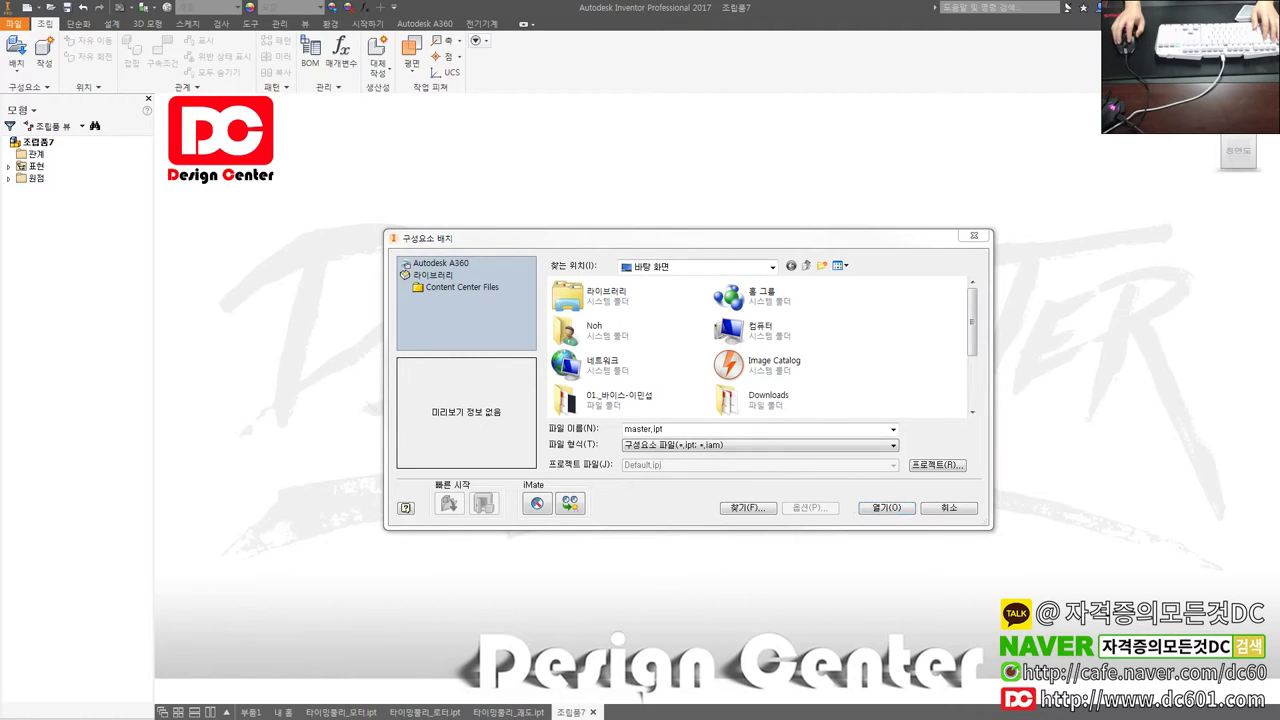
pyautogui.click(738, 328)
pyautogui.doubleClick(738, 328)
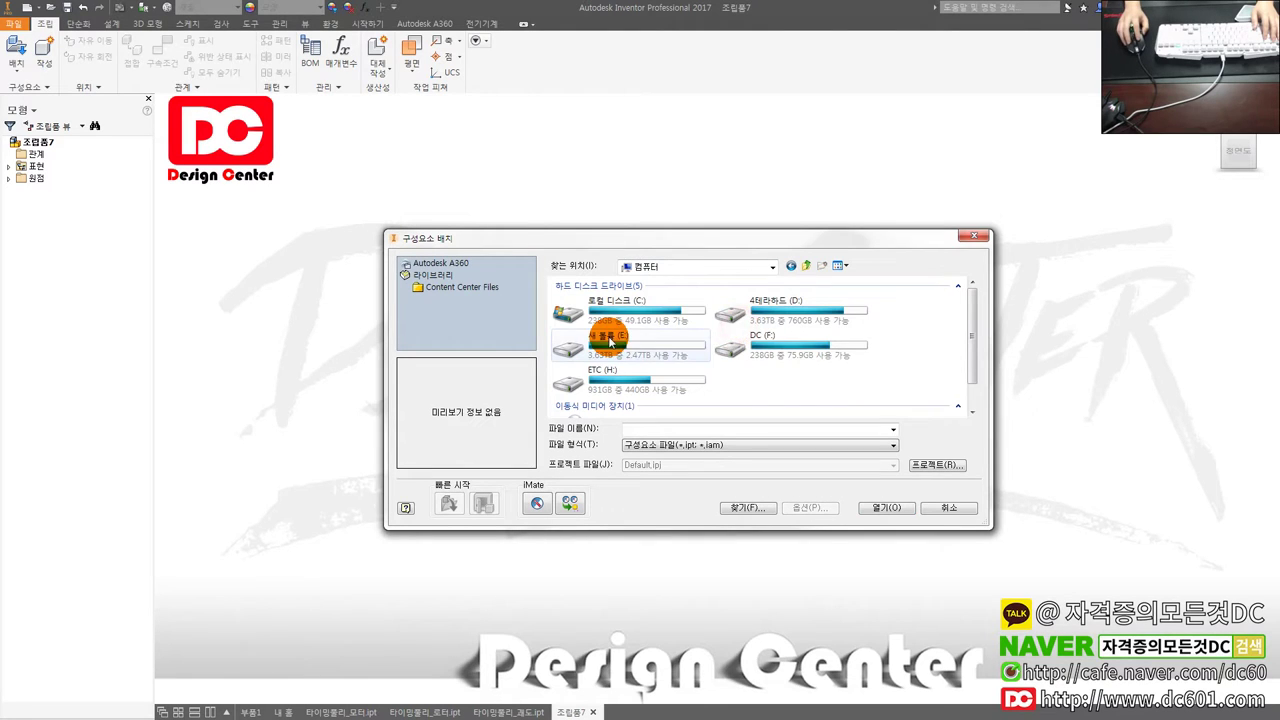
pyautogui.doubleClick(676, 305)
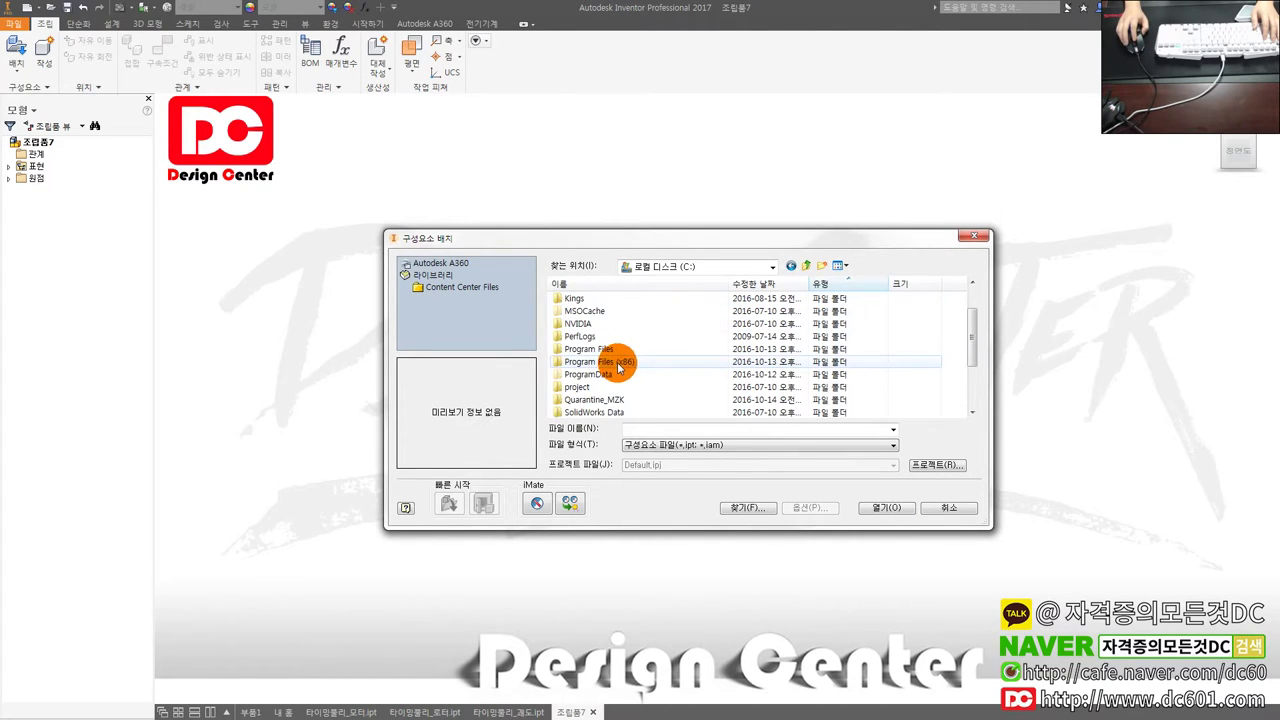
pyautogui.scroll(-1, 610, 342)
pyautogui.scroll(-1, 614, 354)
pyautogui.scroll(-1, 612, 357)
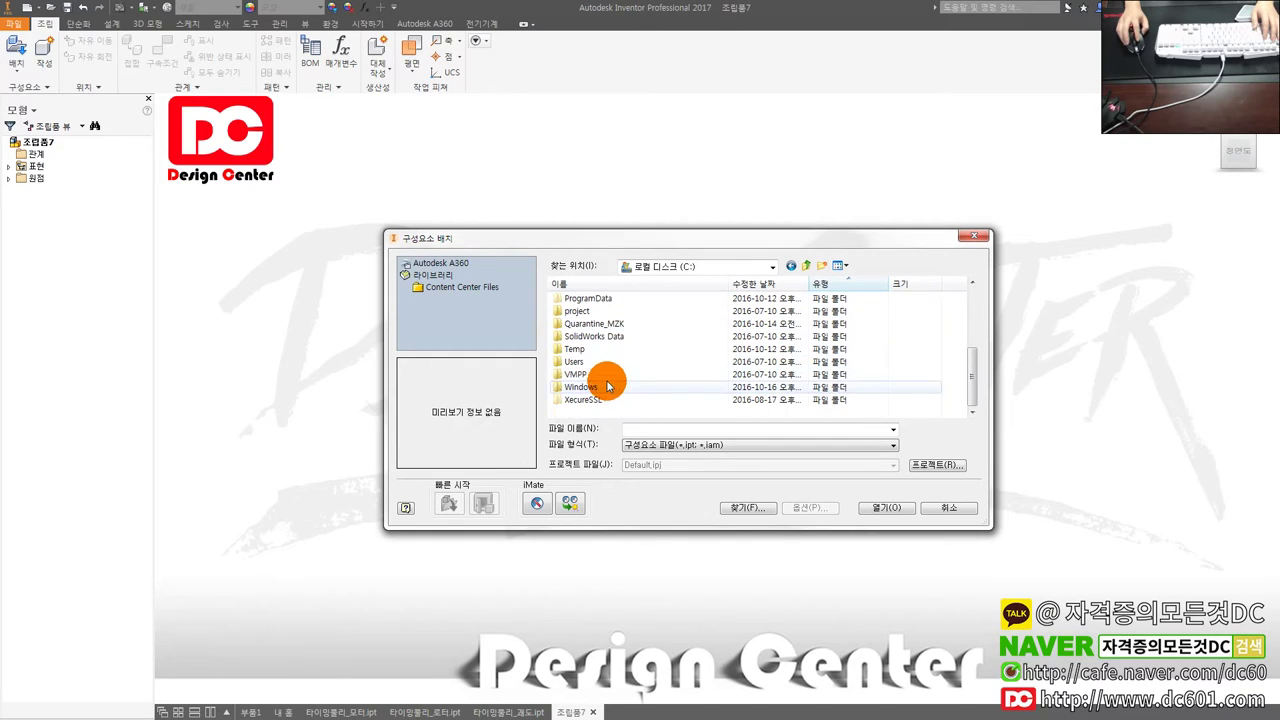
# Step: Navigate Users > user folder > 다운로드 and pick the 타이밍풀리_궤도 part file
pyautogui.doubleClick(601, 360)
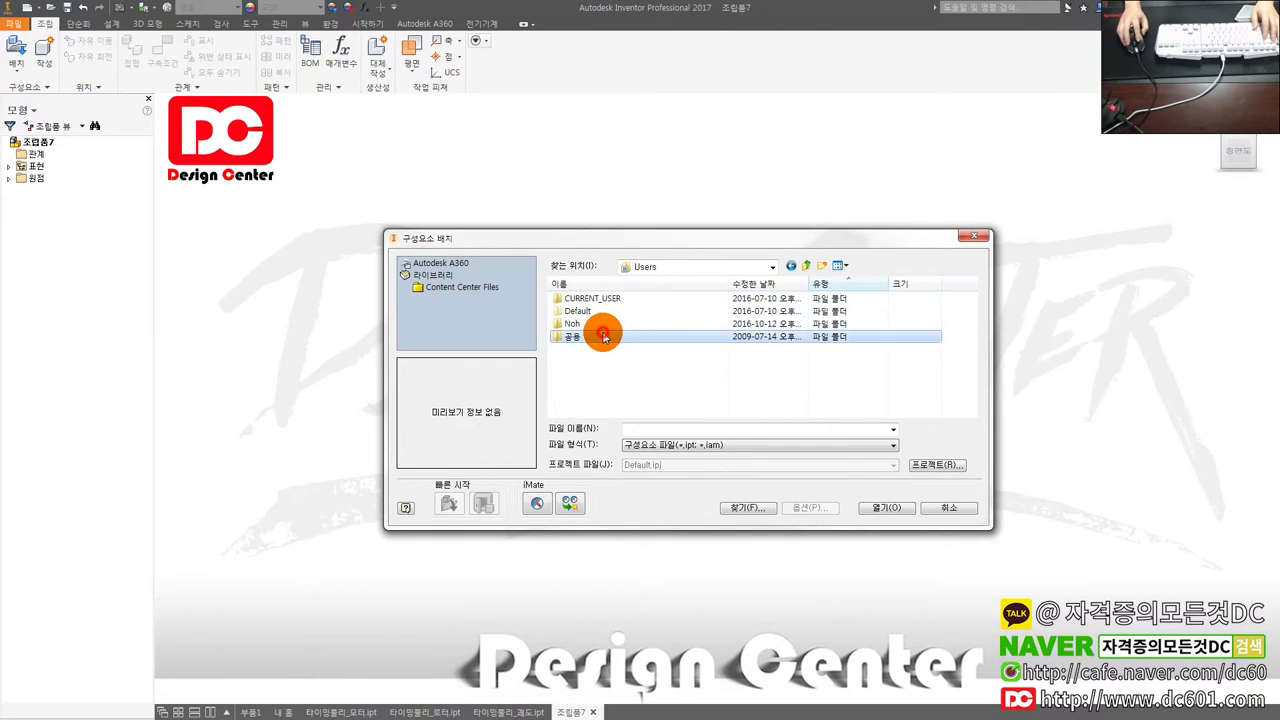
pyautogui.doubleClick(606, 335)
pyautogui.click(806, 265)
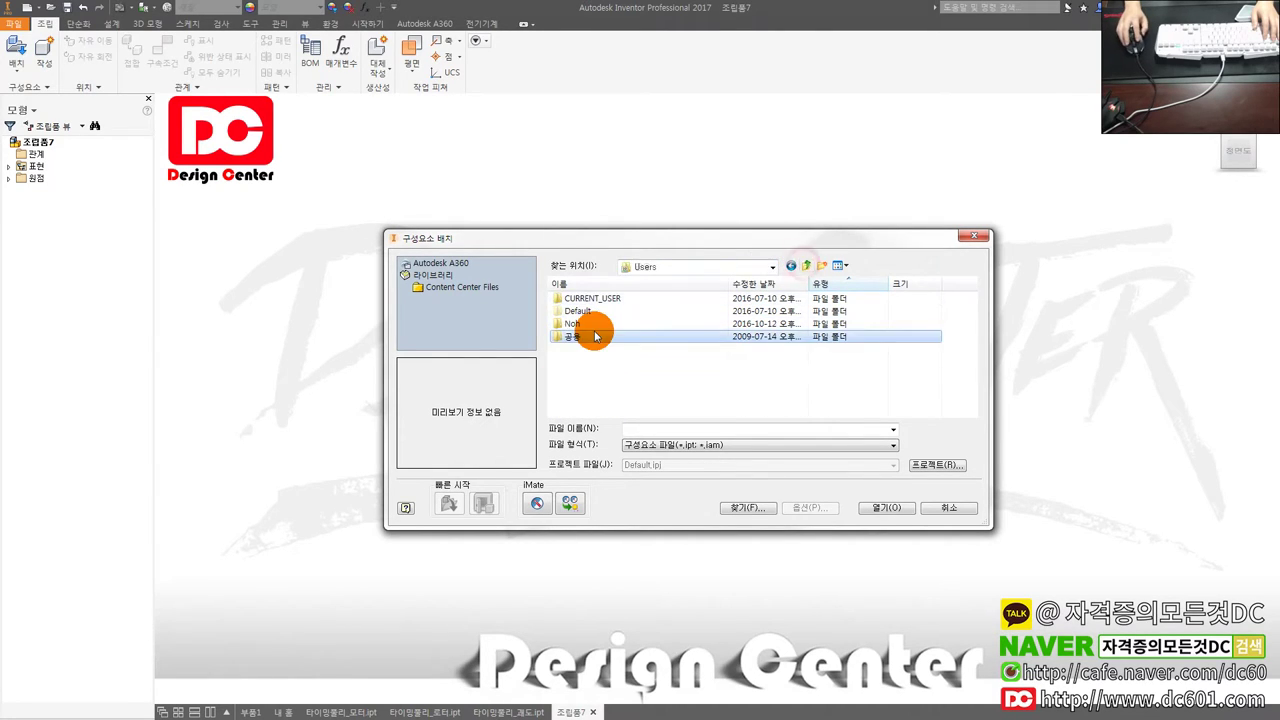
pyautogui.doubleClick(596, 330)
pyautogui.scroll(-1, 605, 345)
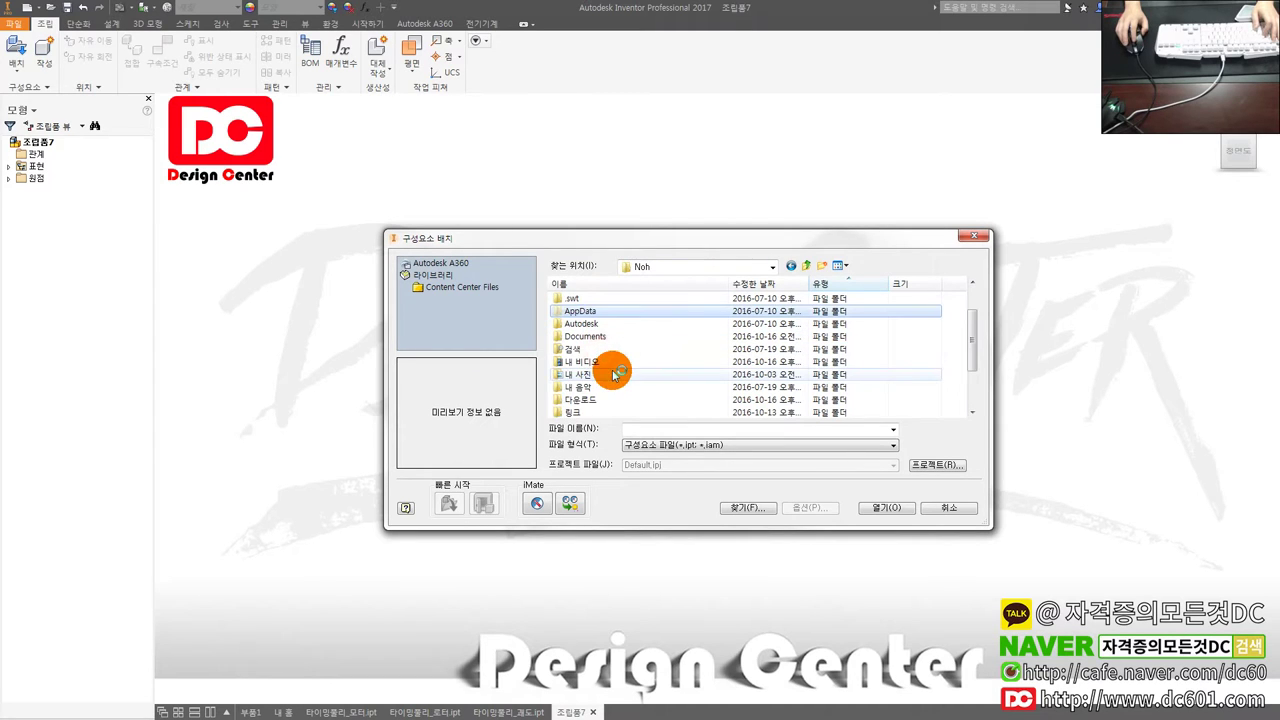
pyautogui.doubleClick(580, 403)
pyautogui.scroll(-1, 789, 380)
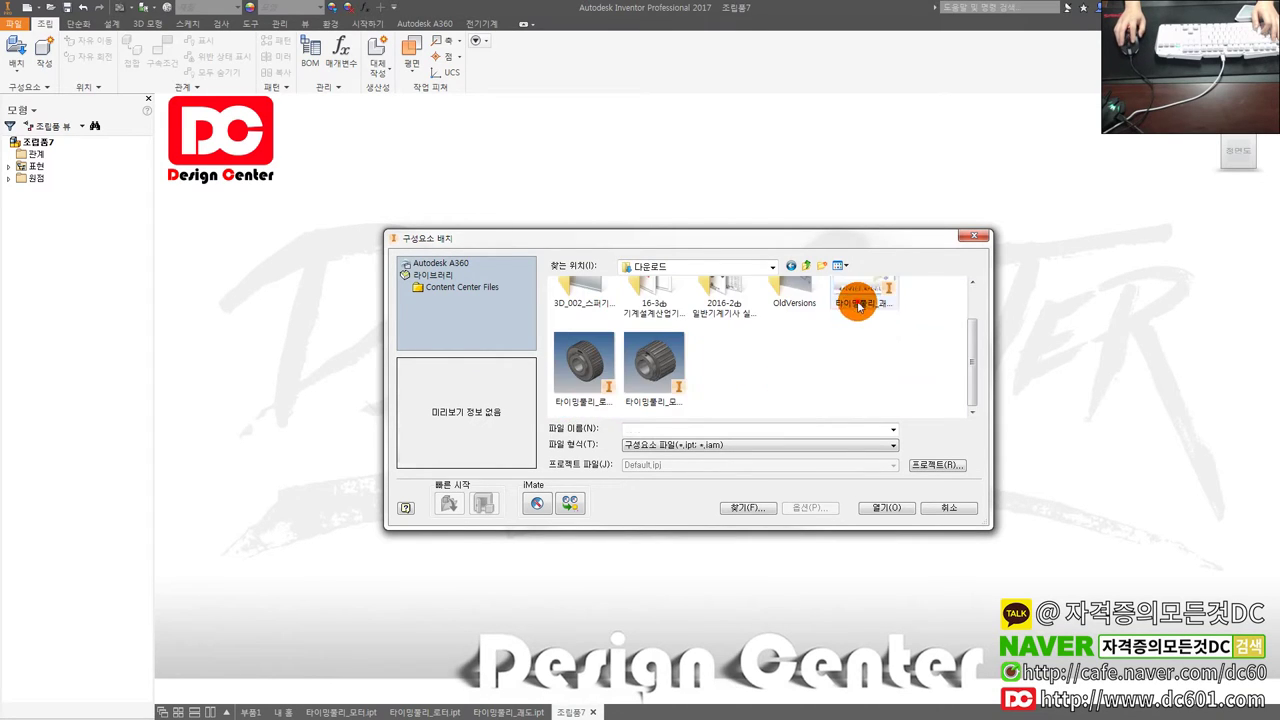
pyautogui.doubleClick(857, 299)
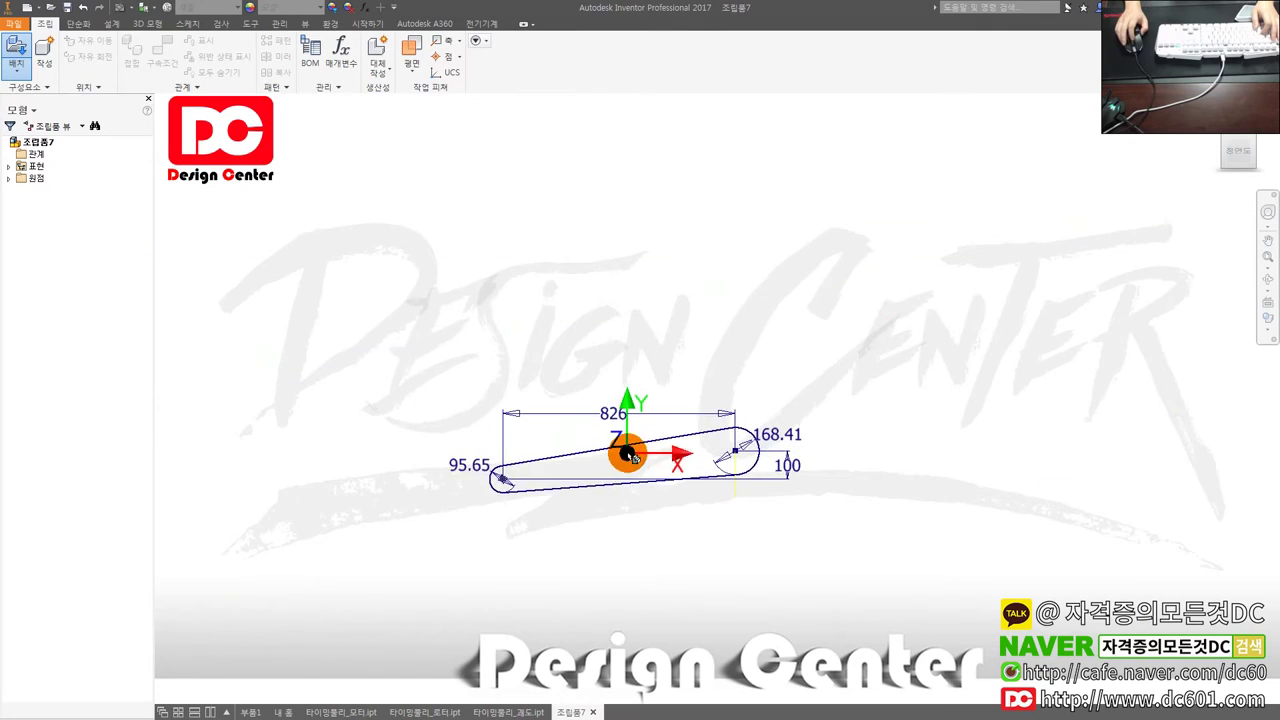
# Step: Place one 타이밍풀리_궤도:1 instance and expand the assembly and part Origin folders
pyautogui.scroll(-2, 626, 420)
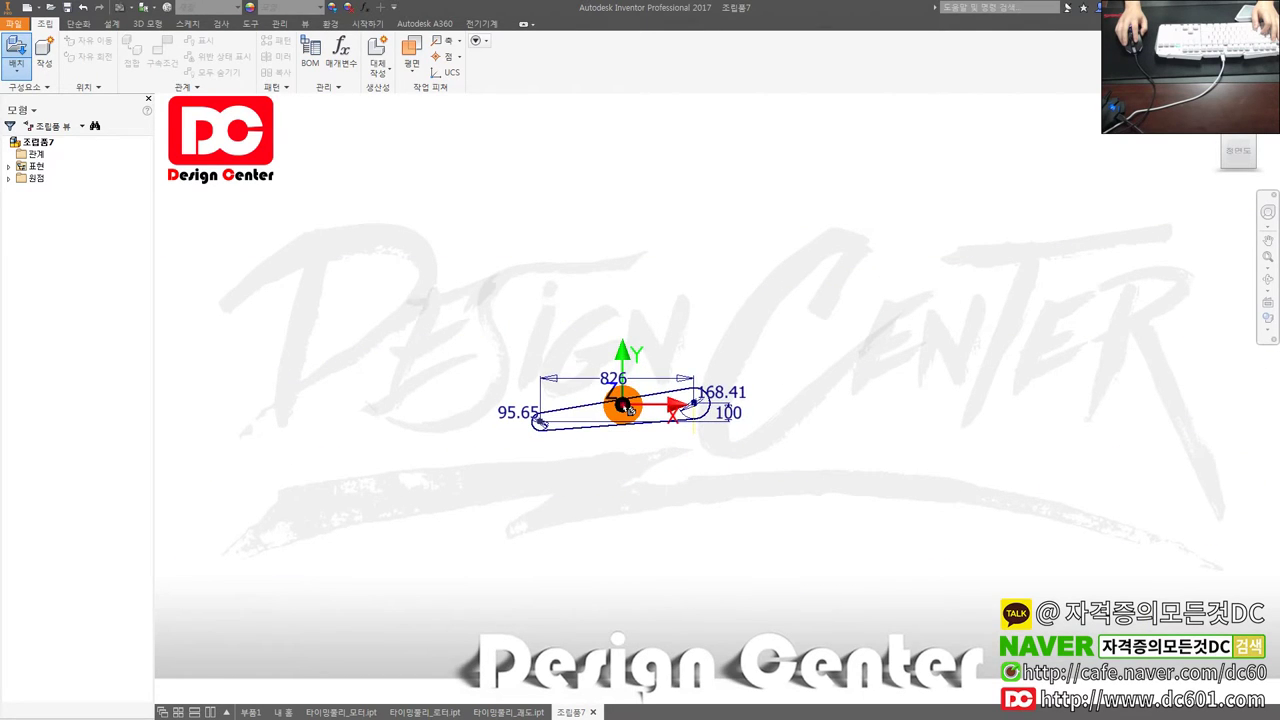
pyautogui.click(626, 410)
pyautogui.rightClick(603, 394)
pyautogui.click(524, 471)
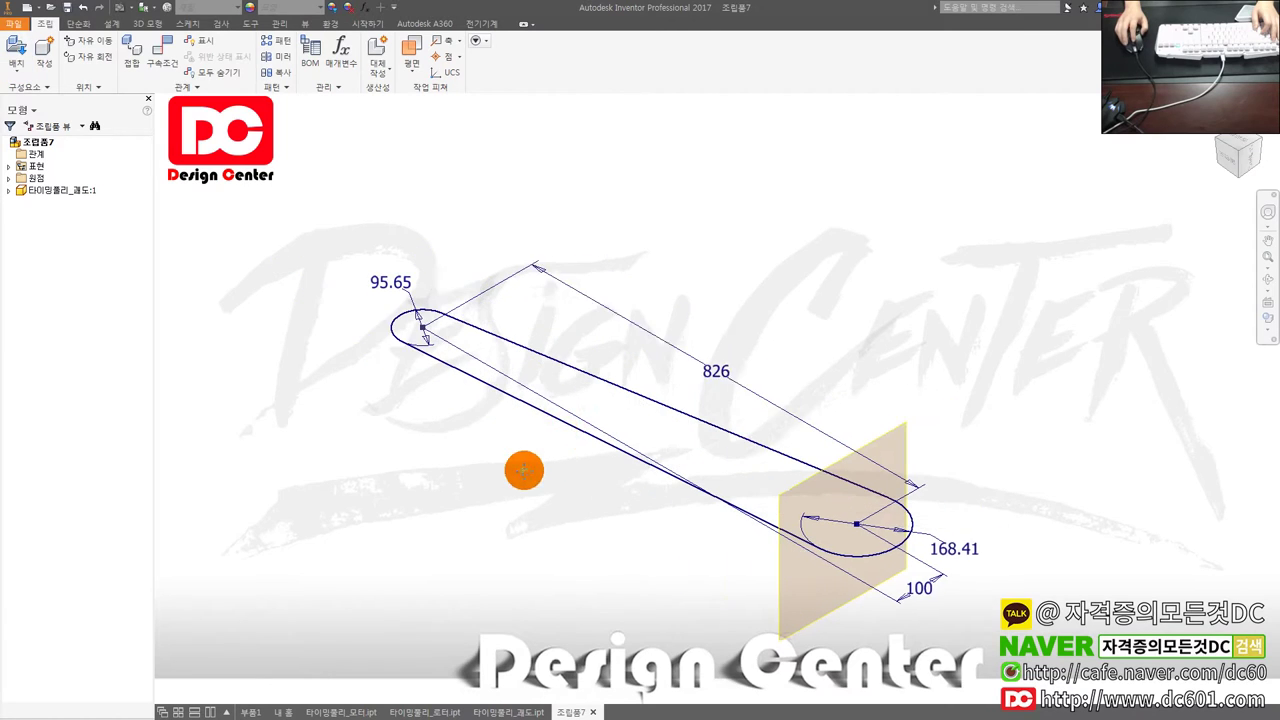
pyautogui.click(10, 178)
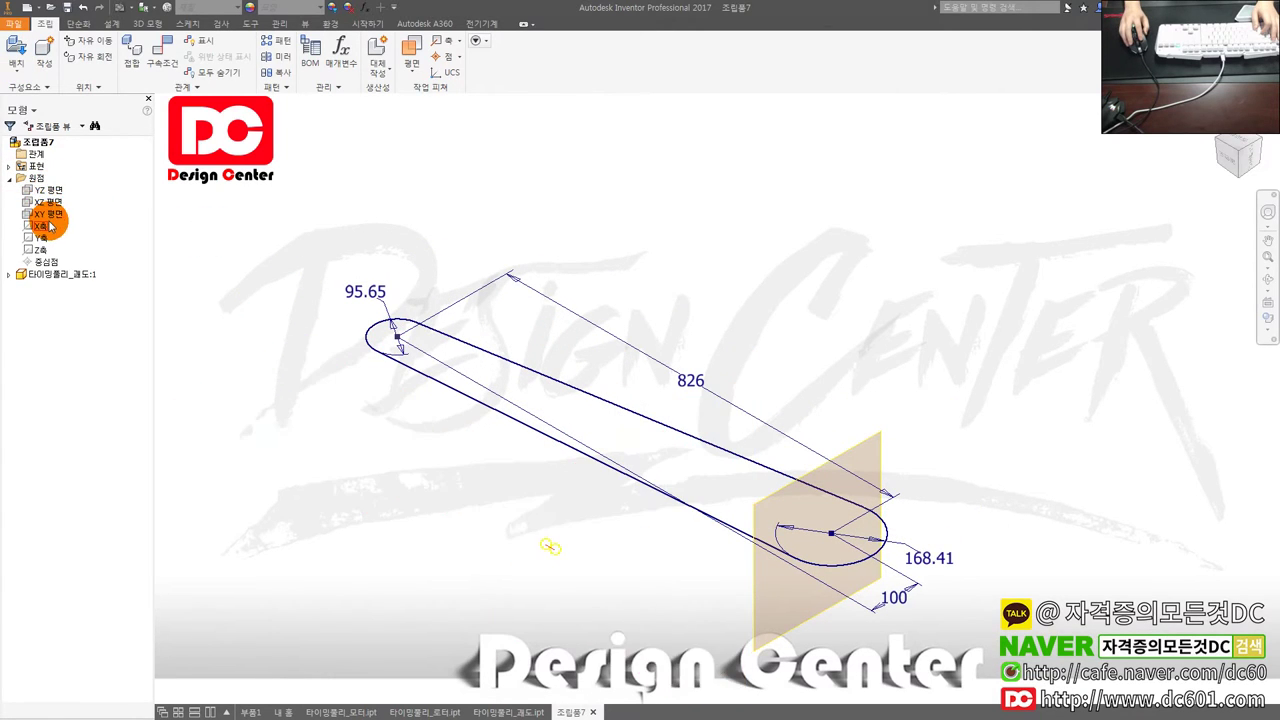
pyautogui.click(13, 288)
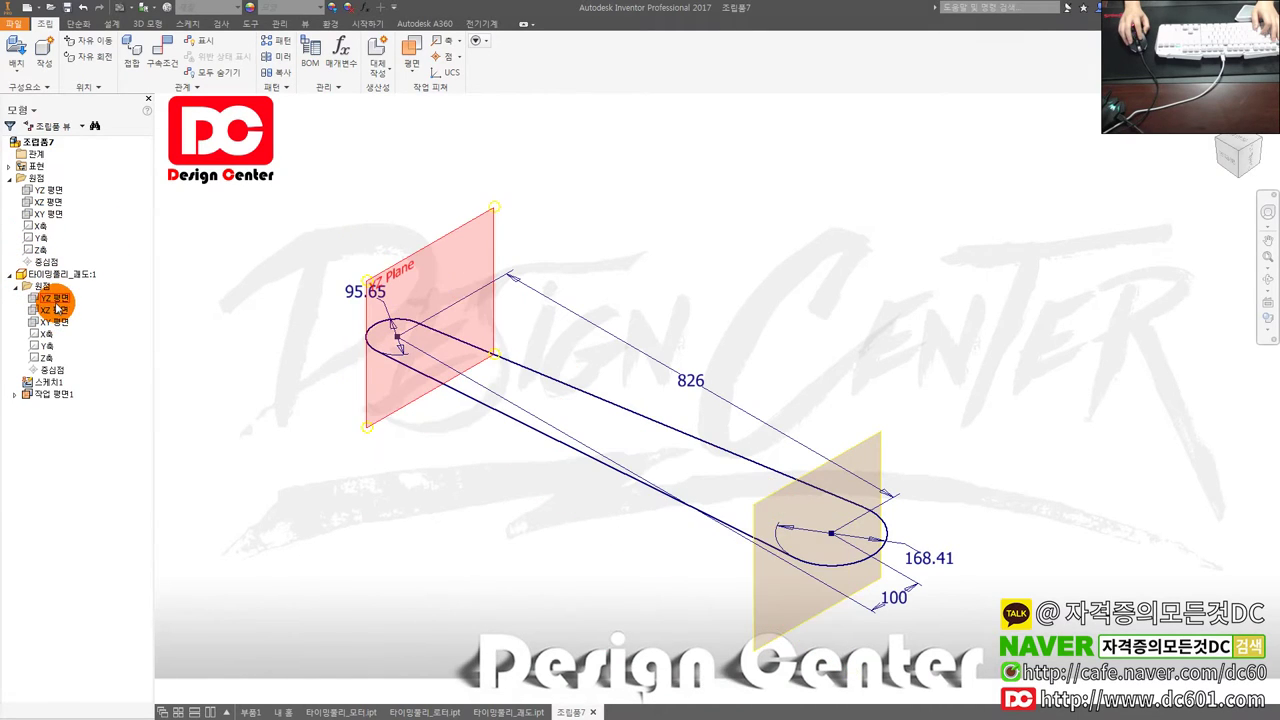
# Step: Mate the part's 작업 평면1 to the assembly YZ plane, creating 메이트:1
pyautogui.moveTo(812, 527); pyautogui.dragTo(692, 513, button='middle')
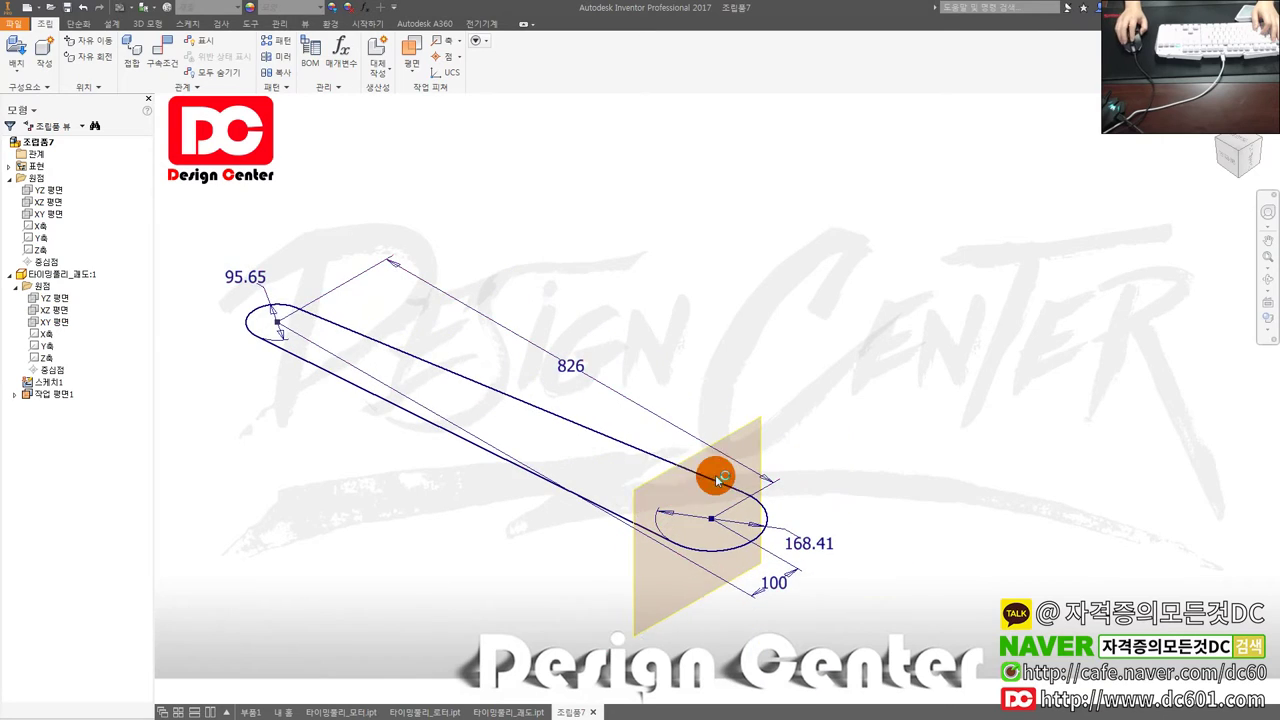
pyautogui.press('c')
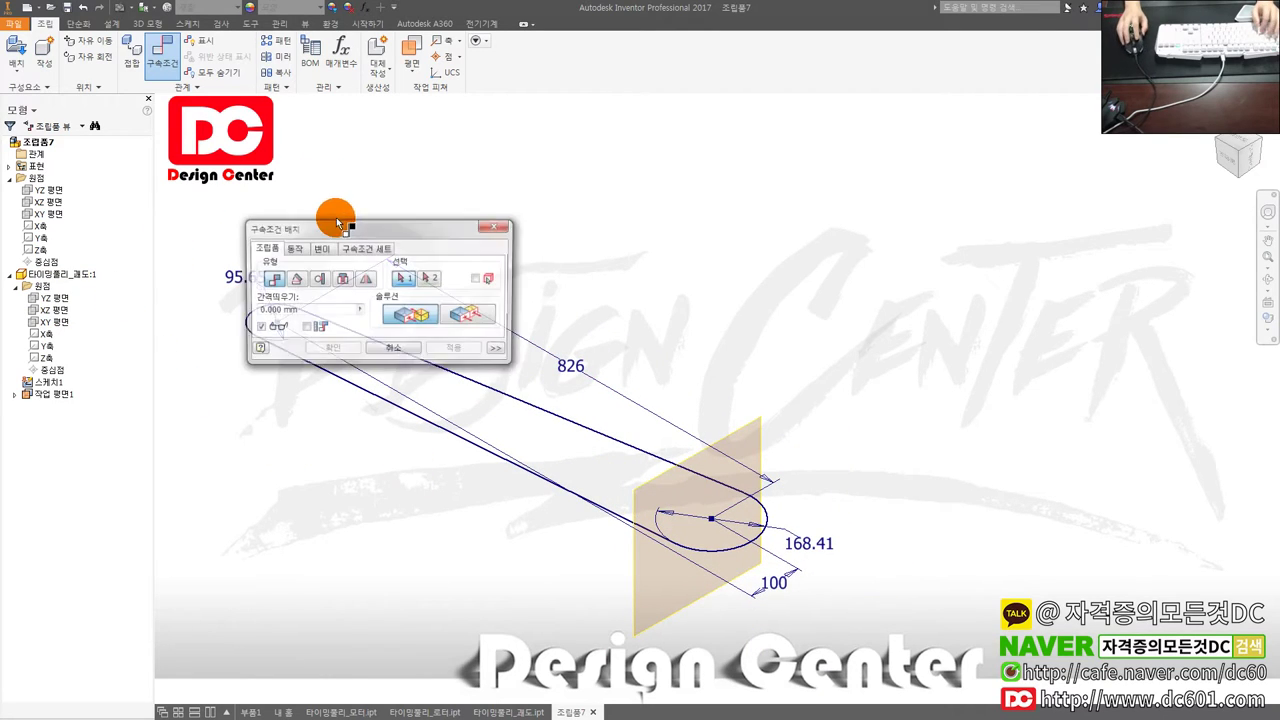
pyautogui.moveTo(334, 215); pyautogui.dragTo(738, 149)
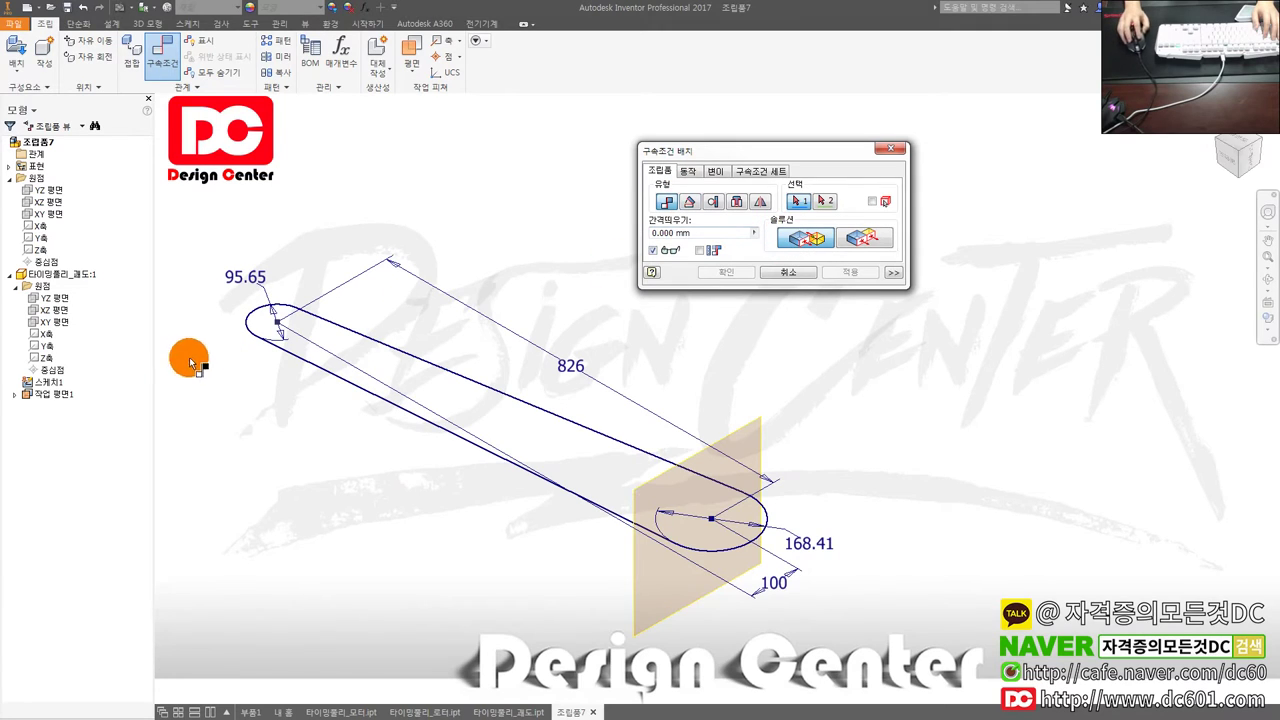
pyautogui.click(55, 395)
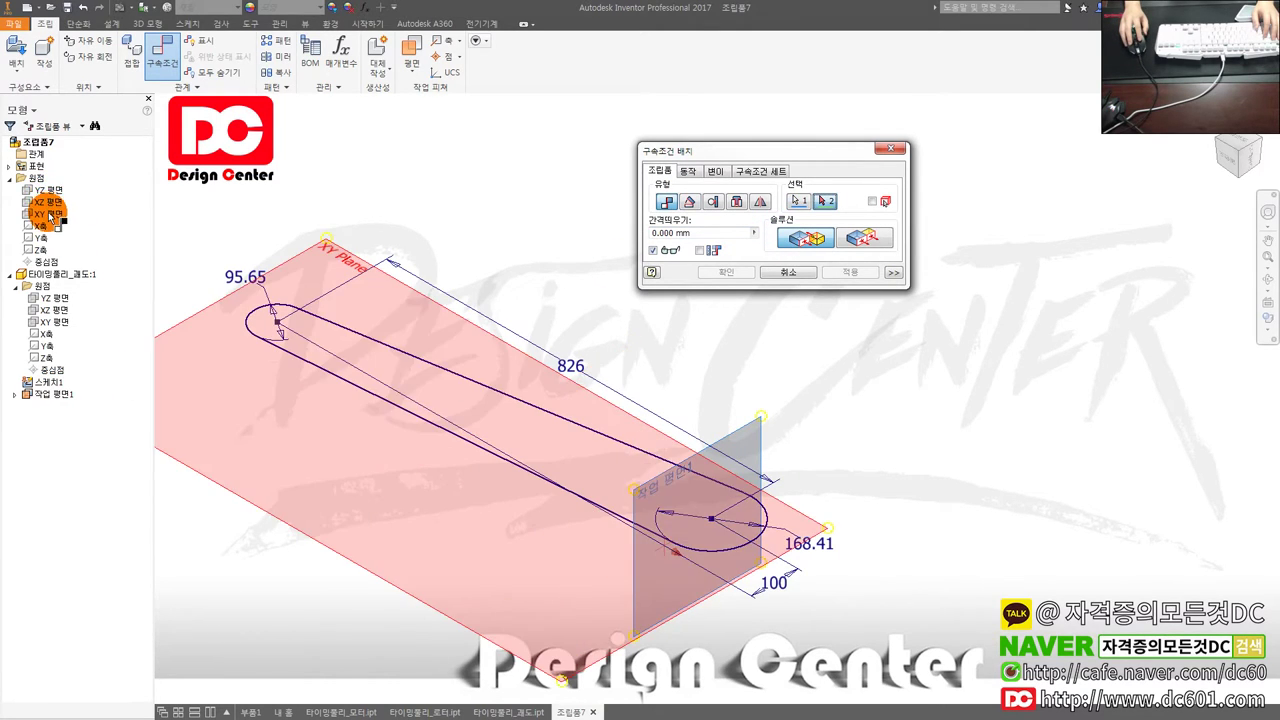
pyautogui.click(50, 213)
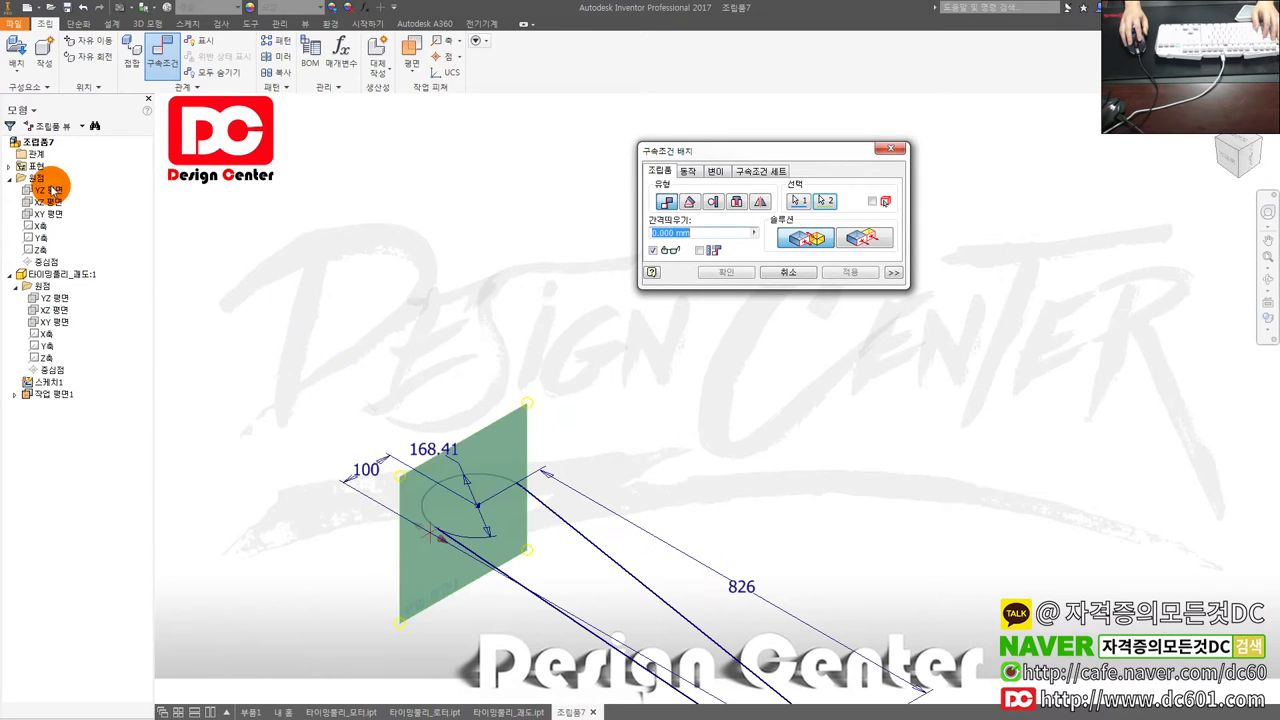
pyautogui.scroll(-3, 380, 420)
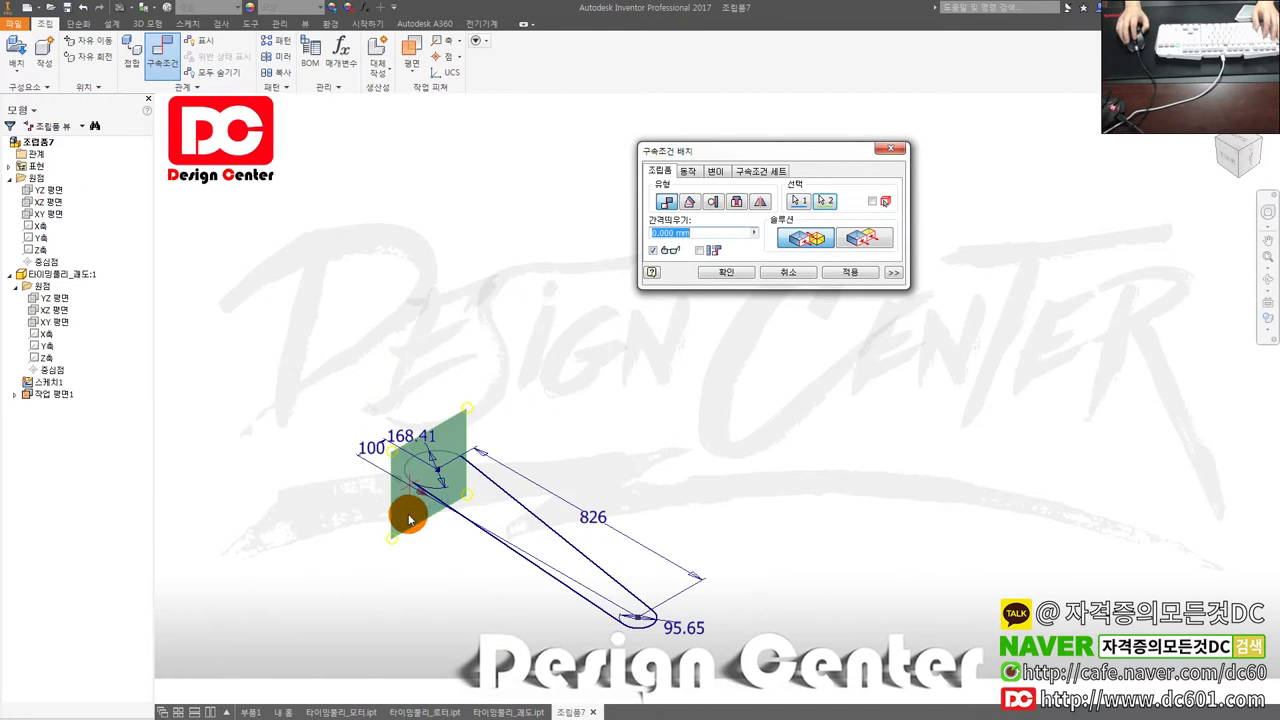
pyautogui.click(849, 274)
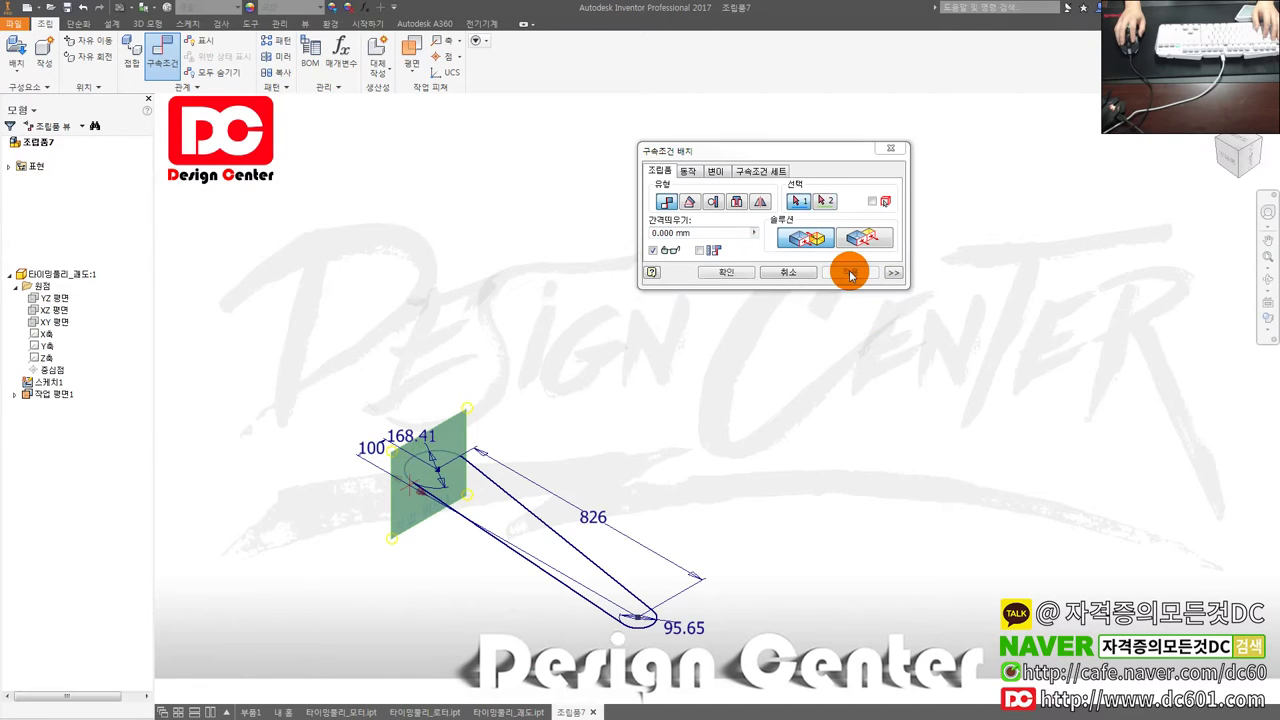
pyautogui.click(788, 272)
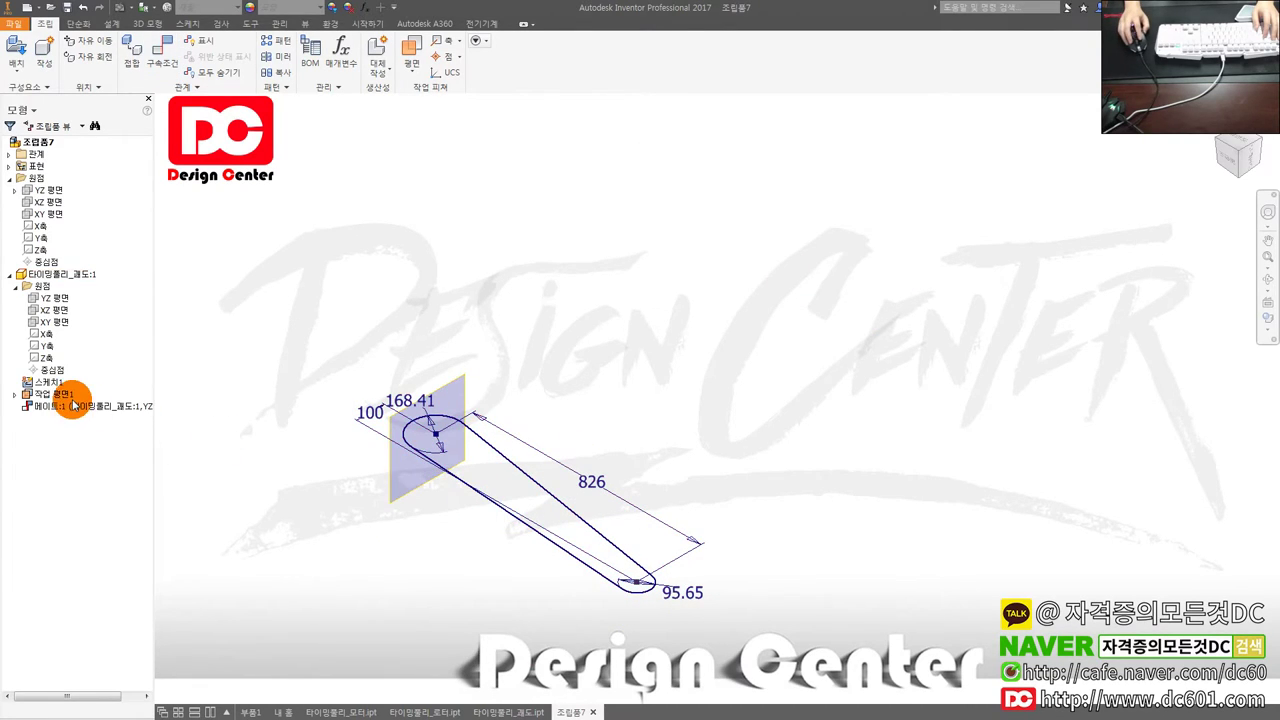
# Step: Highlight 작업 평면1 and the YZ plane, then view the belt path from the front and tilted
pyautogui.click(58, 394)
pyautogui.click(58, 299)
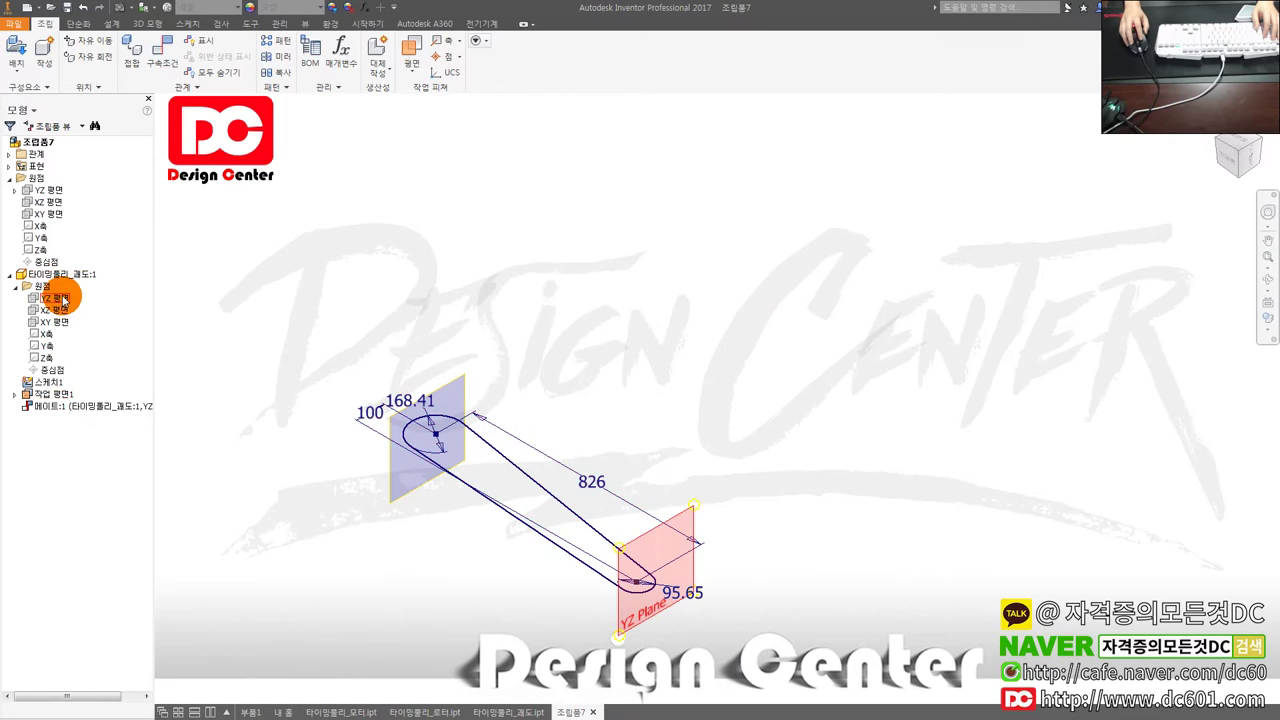
pyautogui.click(1238, 152)
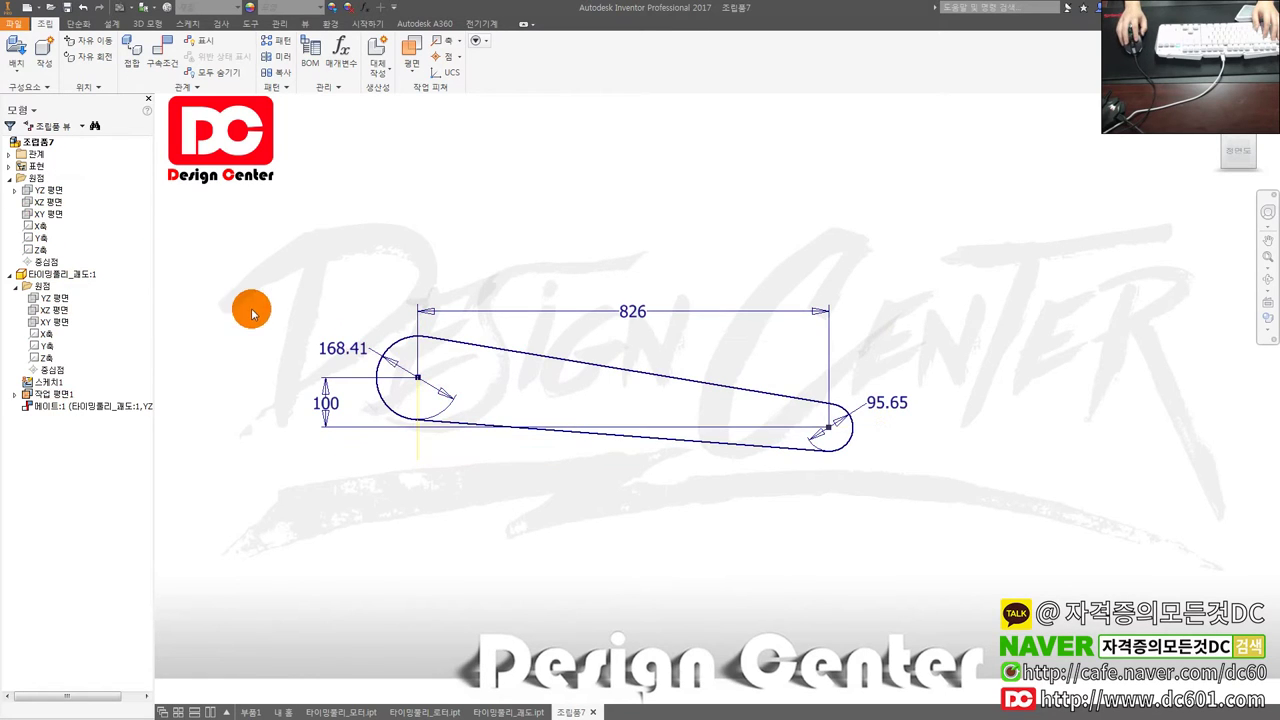
pyautogui.scroll(-3, 277, 351)
pyautogui.moveTo(250, 340)
pyautogui.keyDown('shift'); pyautogui.mouseDown(button='middle')
pyautogui.moveTo(391, 409)
pyautogui.moveTo(243, 329)
pyautogui.mouseUp(button='middle'); pyautogui.keyUp('shift')
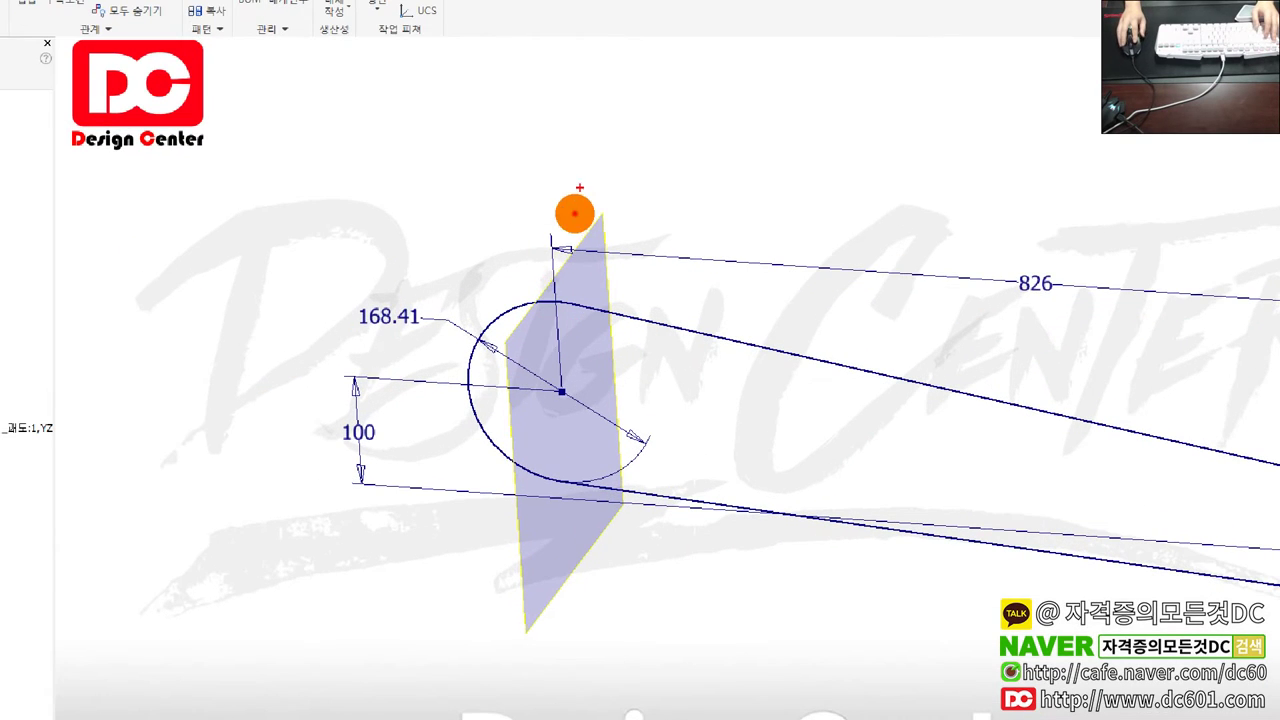
pyautogui.moveTo(580, 187); pyautogui.dragTo(700, 547)
pyautogui.moveTo(703, 467); pyautogui.dragTo(537, 314)
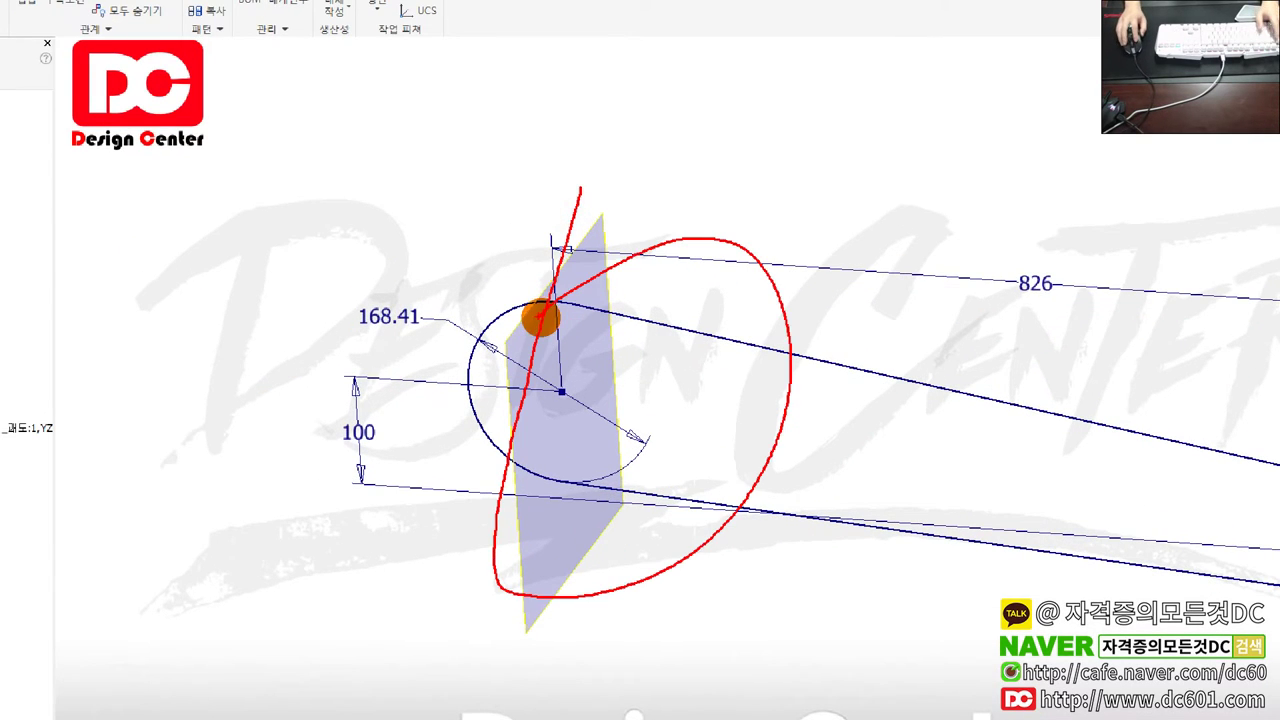
pyautogui.press('Escape')
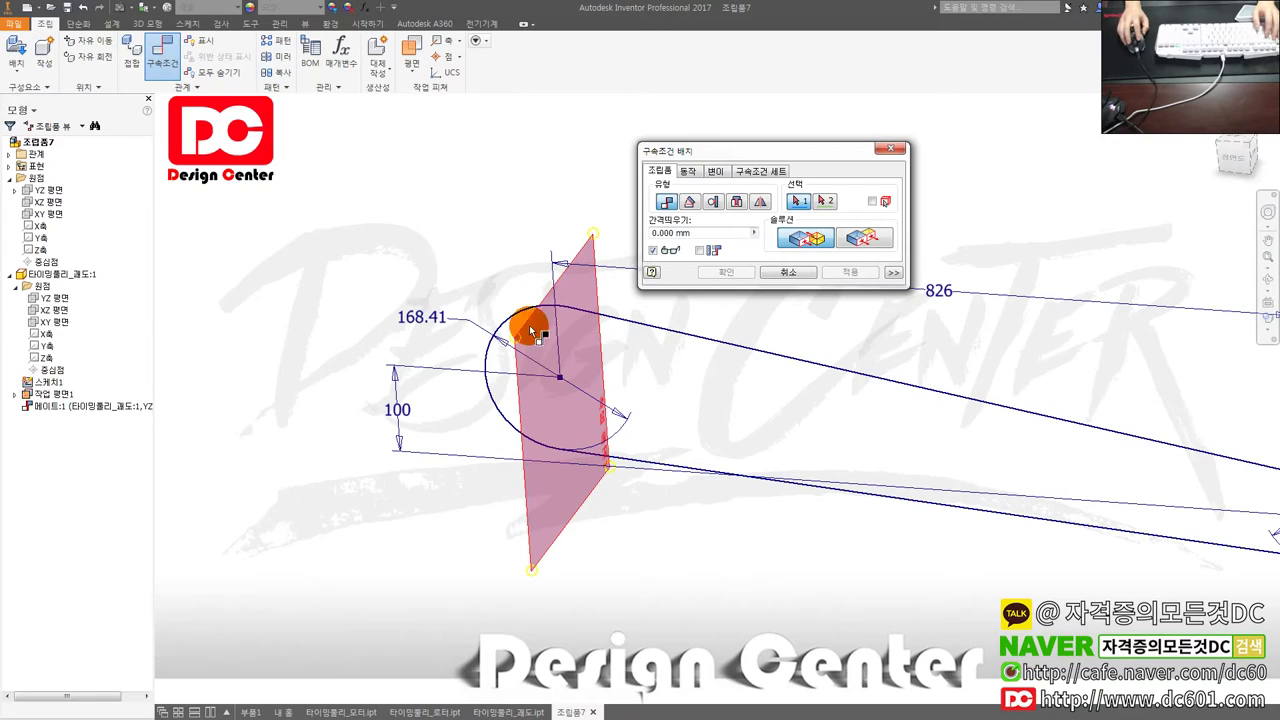
# Step: Cancel the unfinished constraint and orbit the model slightly
pyautogui.click(560, 318)
pyautogui.press('Escape')
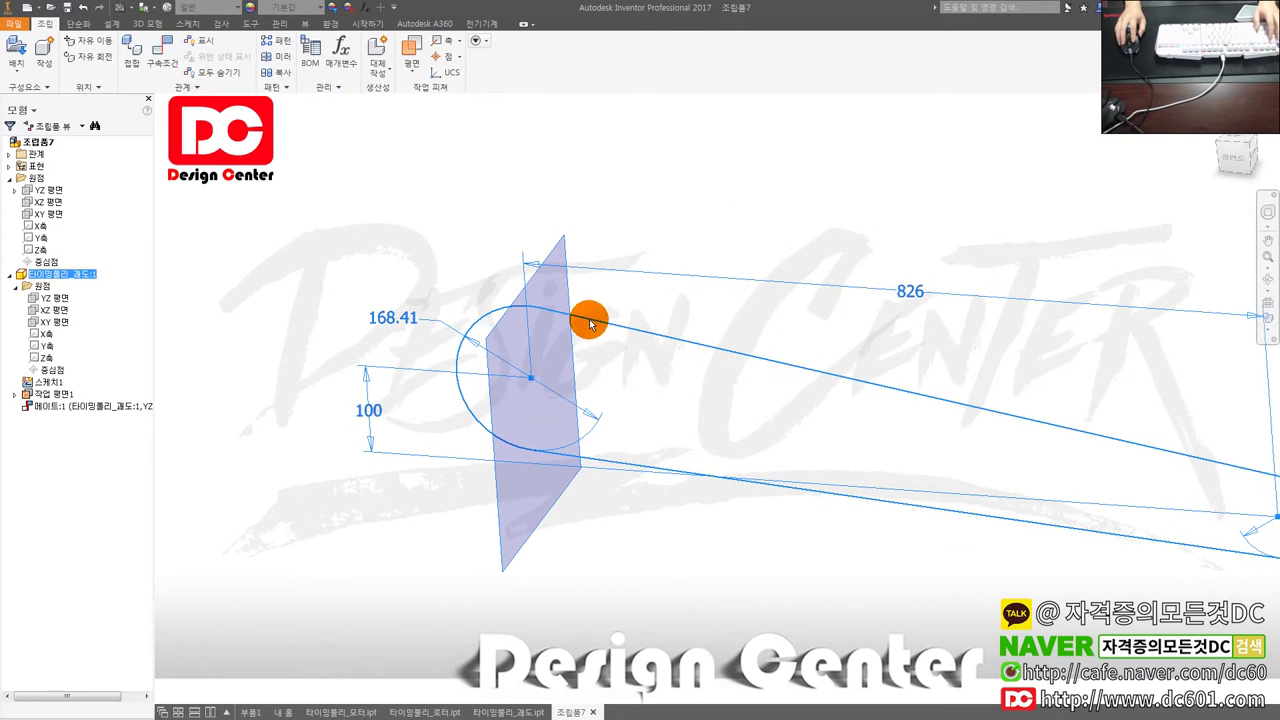
pyautogui.click(580, 354)
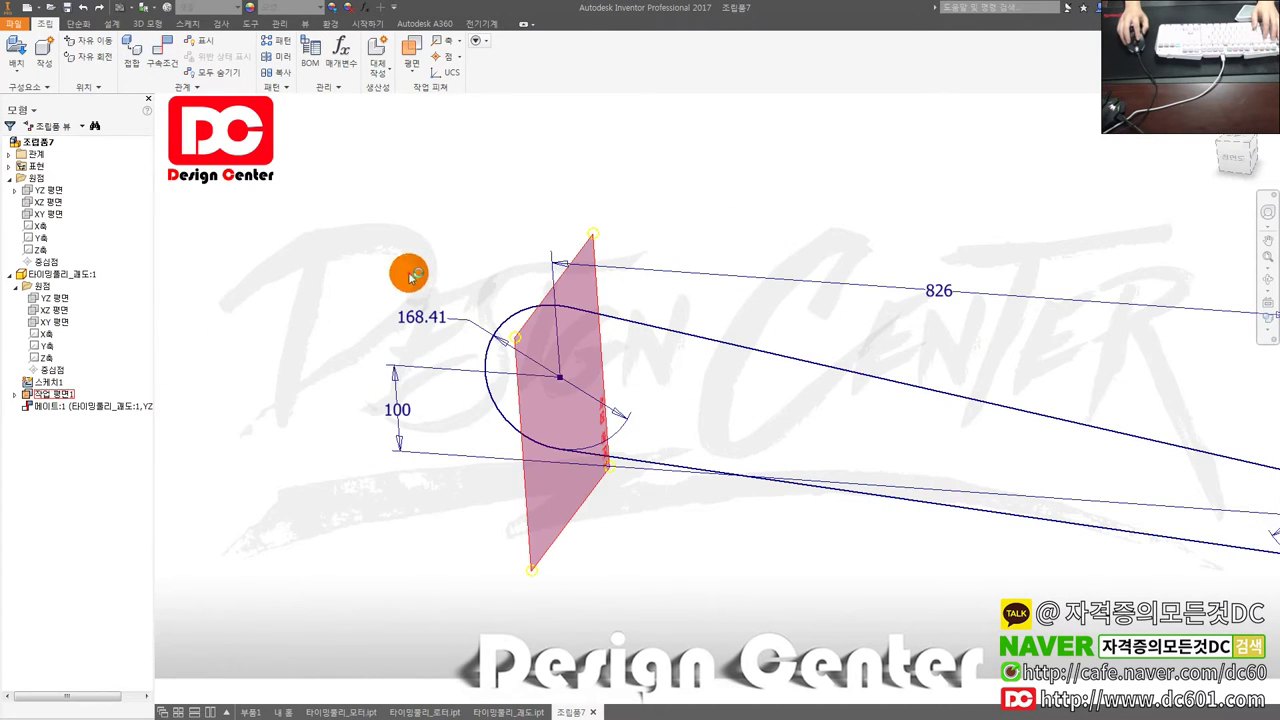
pyautogui.keyDown('shift'); pyautogui.moveTo(628, 482); pyautogui.dragTo(677, 466, button='middle'); pyautogui.keyUp('shift')
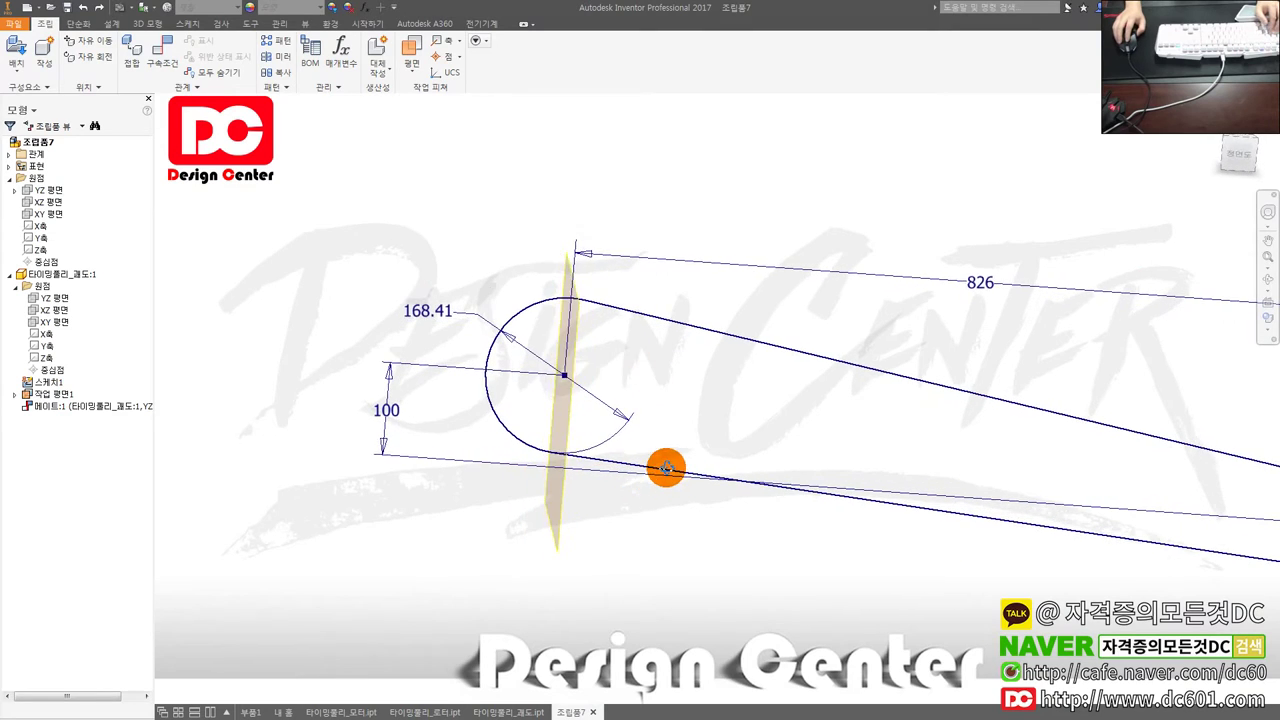
pyautogui.keyDown('shift'); pyautogui.moveTo(406, 280); pyautogui.dragTo(577, 435, button='middle'); pyautogui.keyUp('shift')
# Step: Mate the assembly XZ plane to the belt-path XZ plane with a 100 mm offset
pyautogui.press('c')
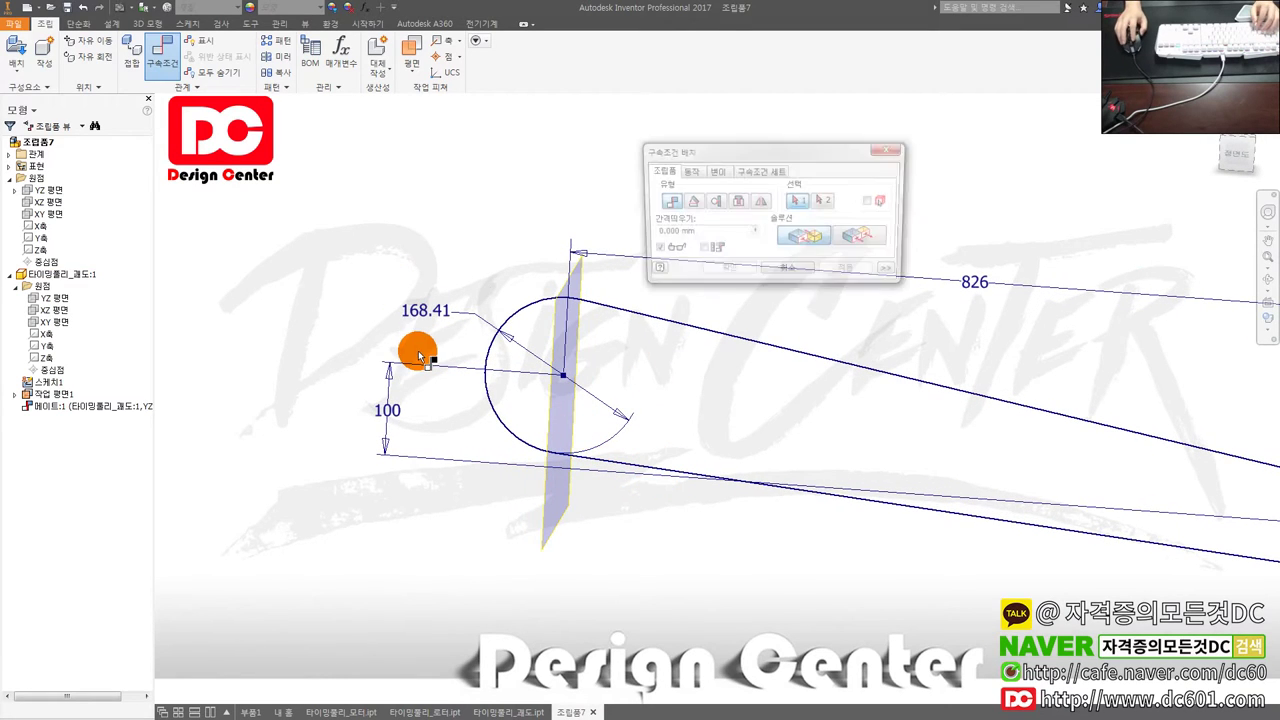
pyautogui.click(52, 201)
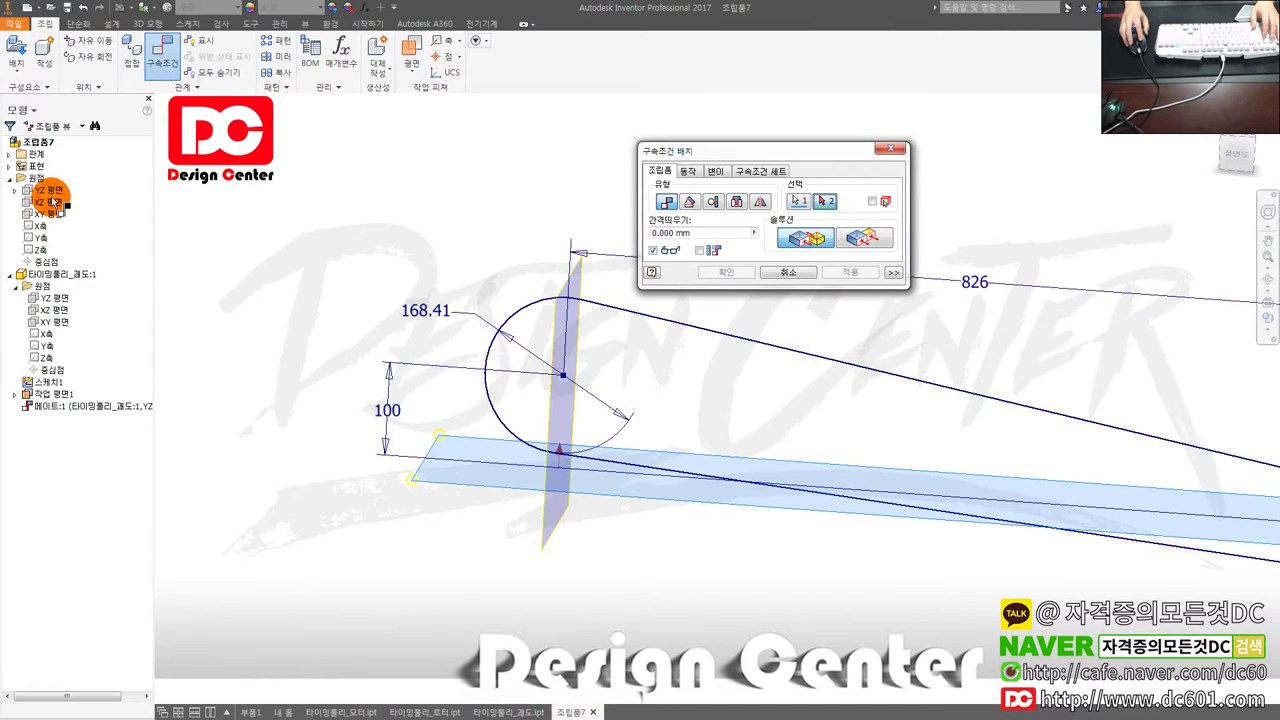
pyautogui.click(62, 316)
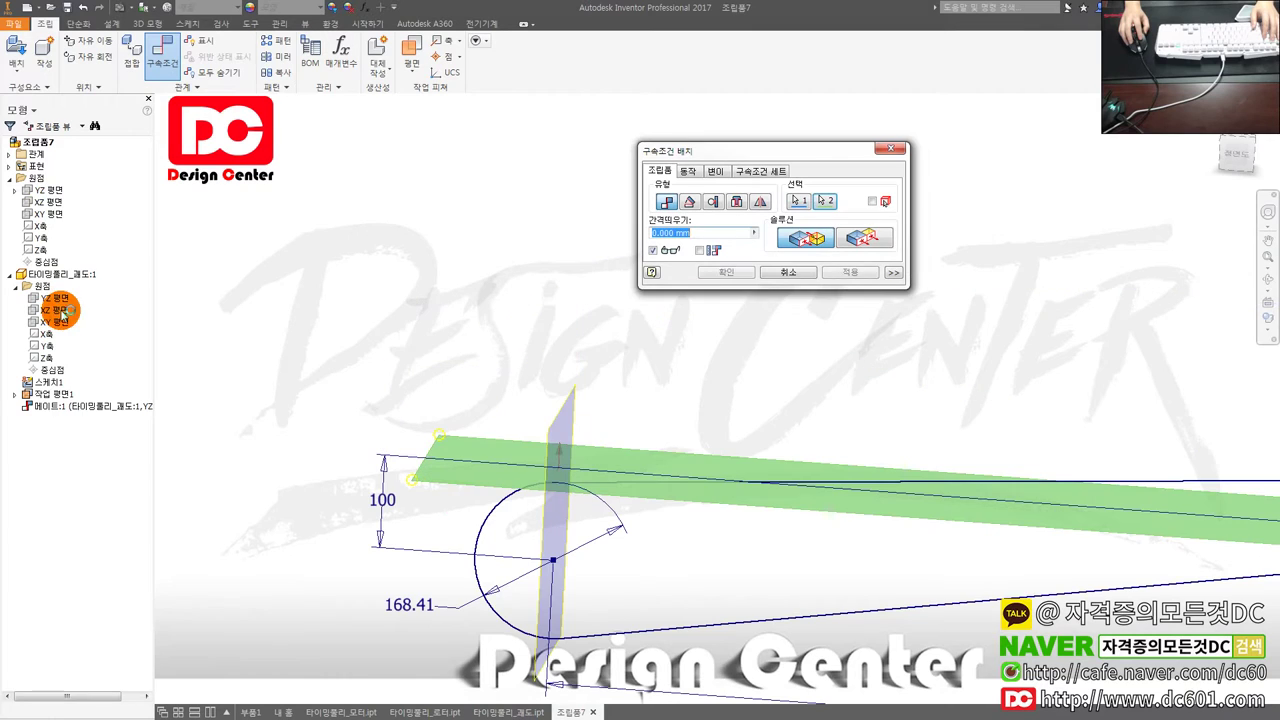
pyautogui.click(1236, 152)
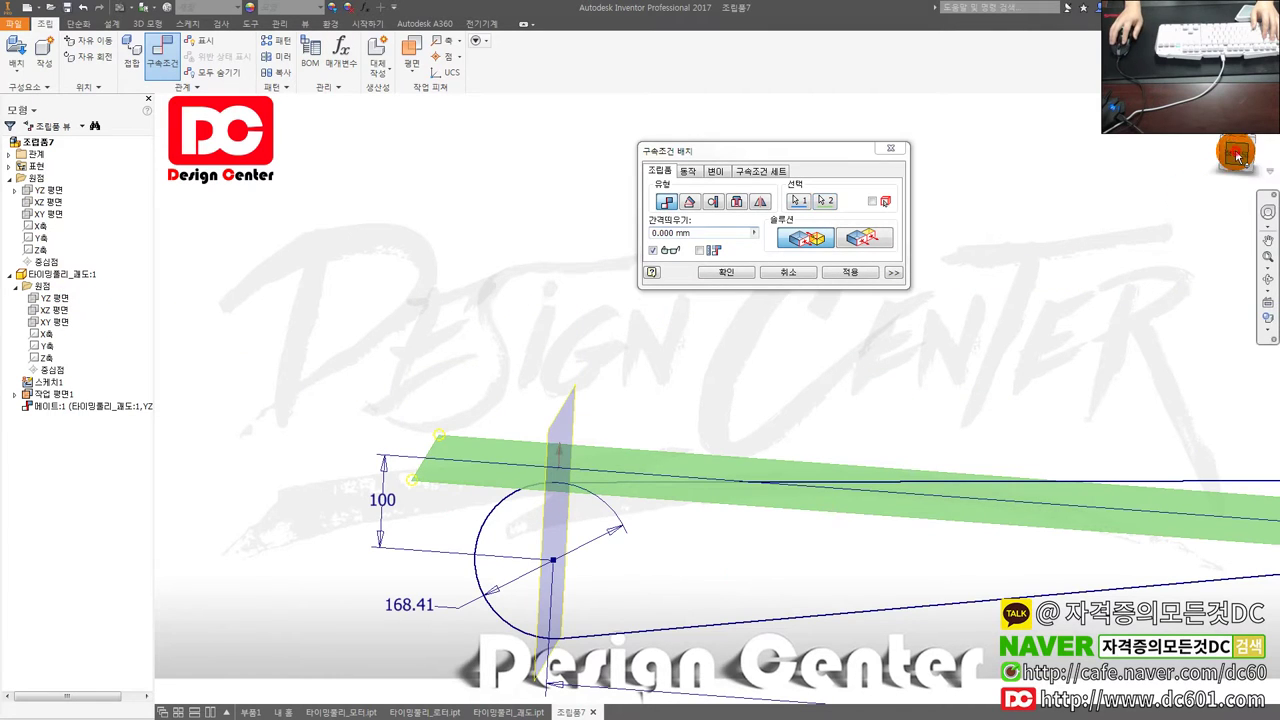
pyautogui.scroll(-2, 540, 380)
pyautogui.scroll(-2, 523, 420)
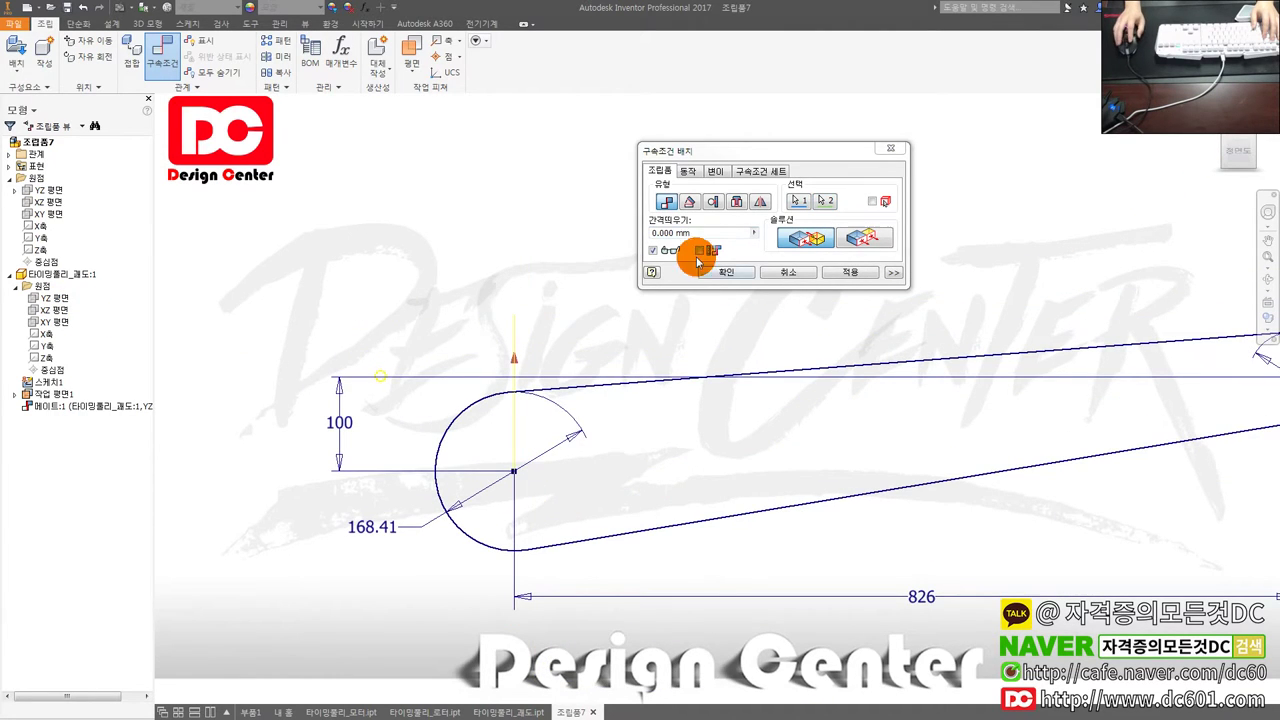
pyautogui.click(708, 233)
pyautogui.moveTo(708, 233); pyautogui.dragTo(577, 243)
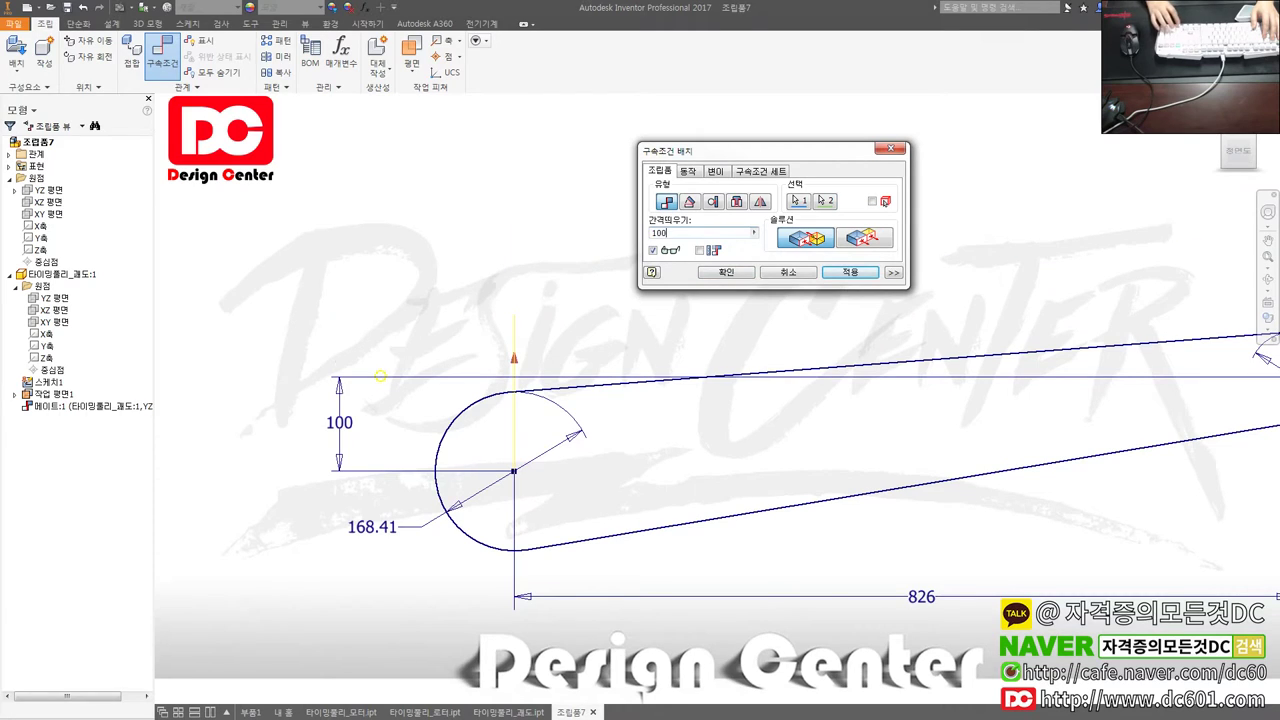
pyautogui.click(740, 279)
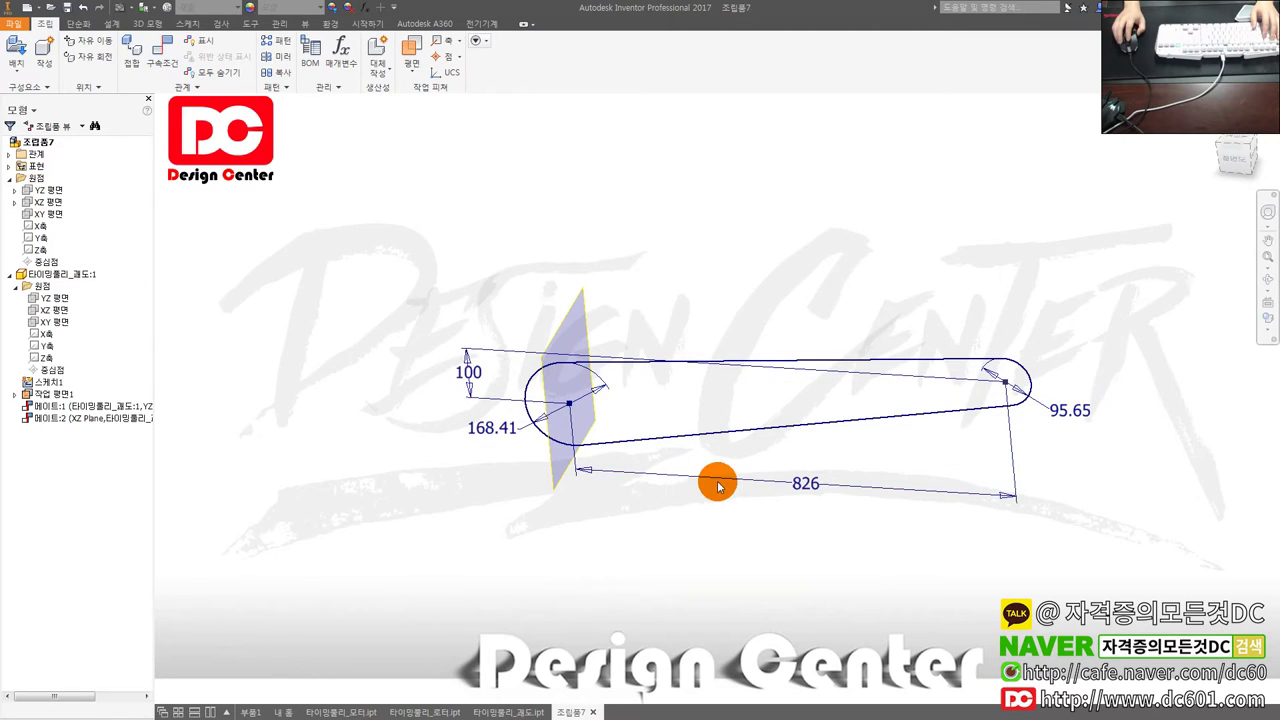
pyautogui.scroll(3, 714, 480)
pyautogui.scroll(-3, 500, 495)
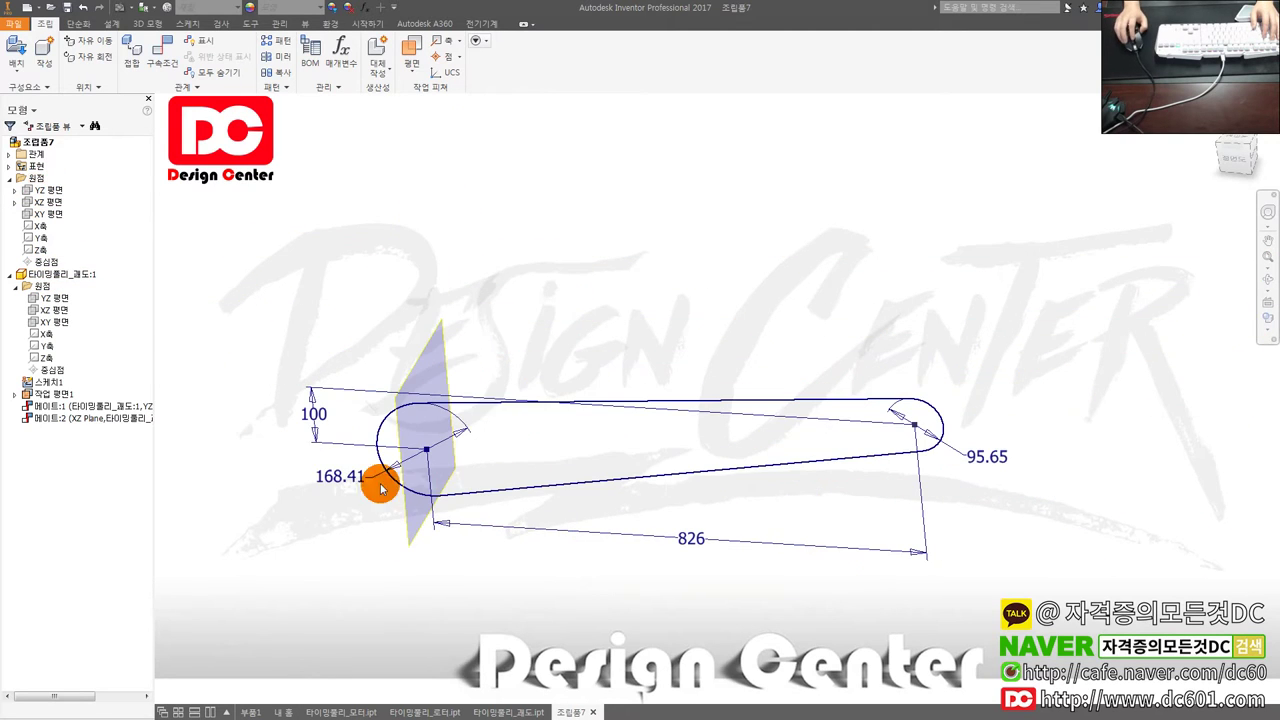
# Step: Ground 타이밍풀리_궤도:1 and hide its 작업 평면1 work plane
pyautogui.rightClick(50, 274)
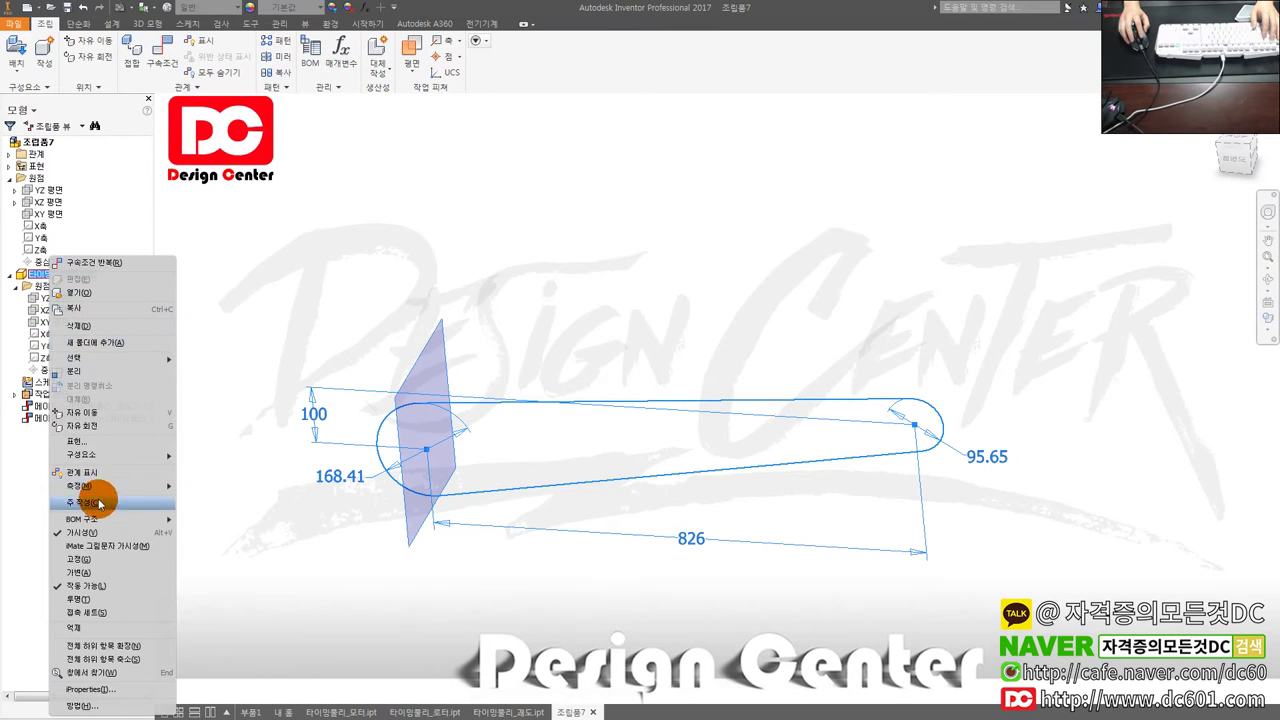
pyautogui.click(91, 558)
pyautogui.click(528, 376)
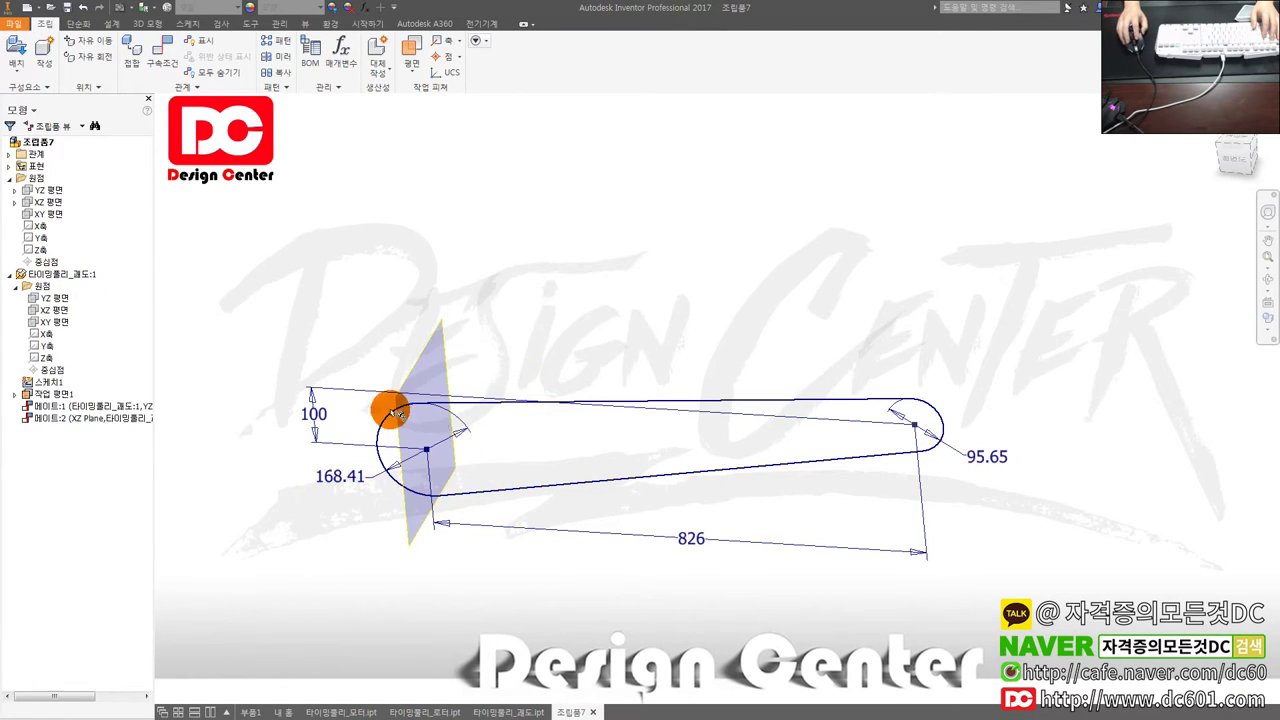
pyautogui.rightClick(43, 393)
pyautogui.click(45, 395)
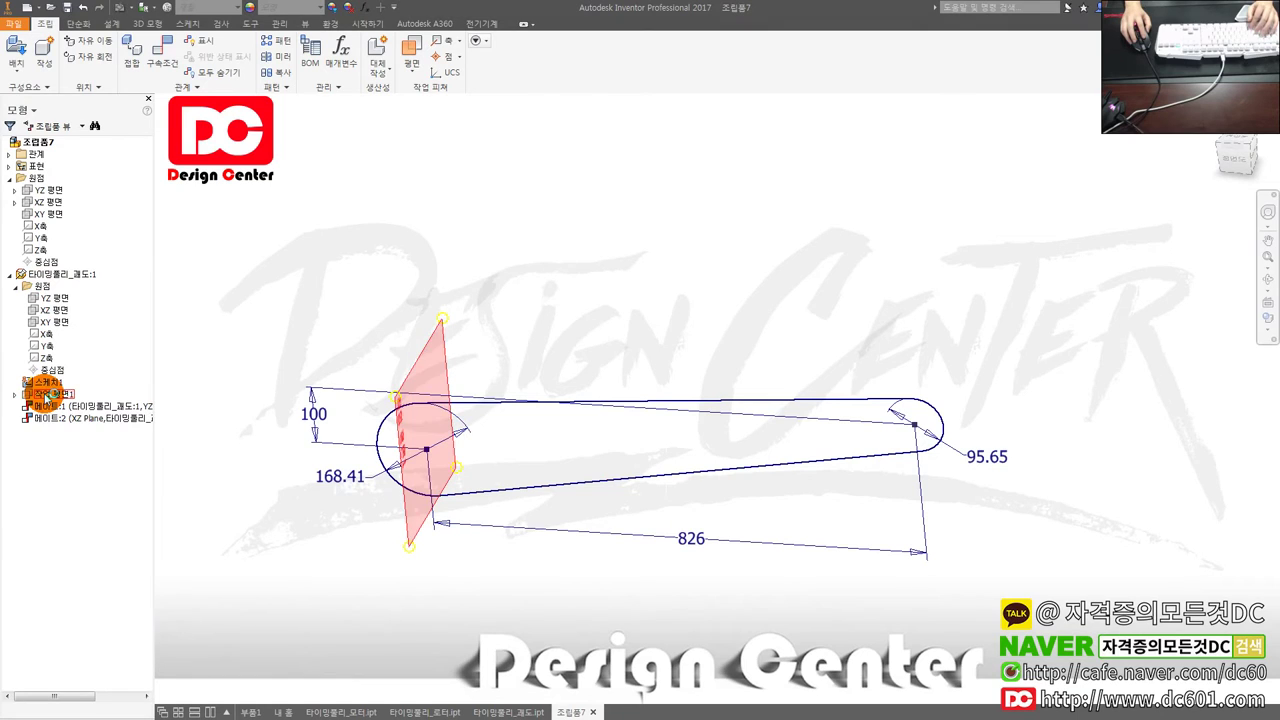
pyautogui.click(290, 326)
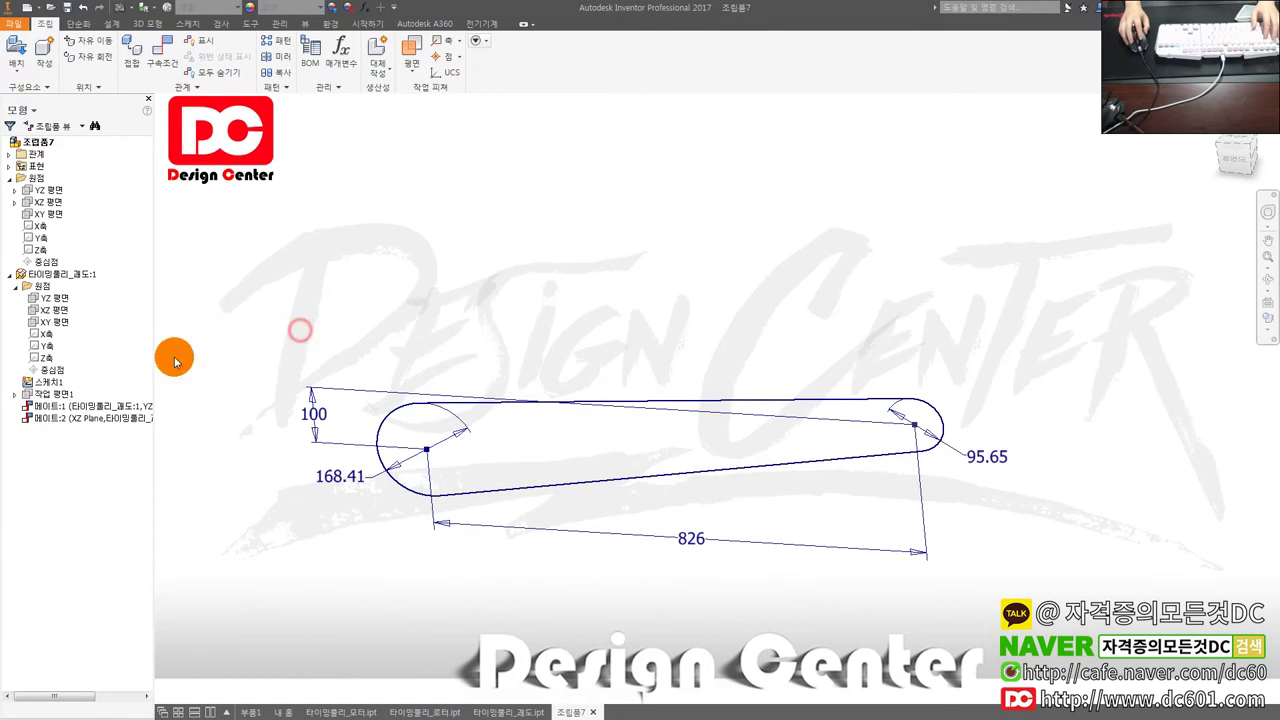
# Step: Turn to an angled 3D view and set it as the Home view at fixed distance
pyautogui.scroll(-3, 443, 452)
pyautogui.scroll(3, 443, 452)
pyautogui.press('F6')
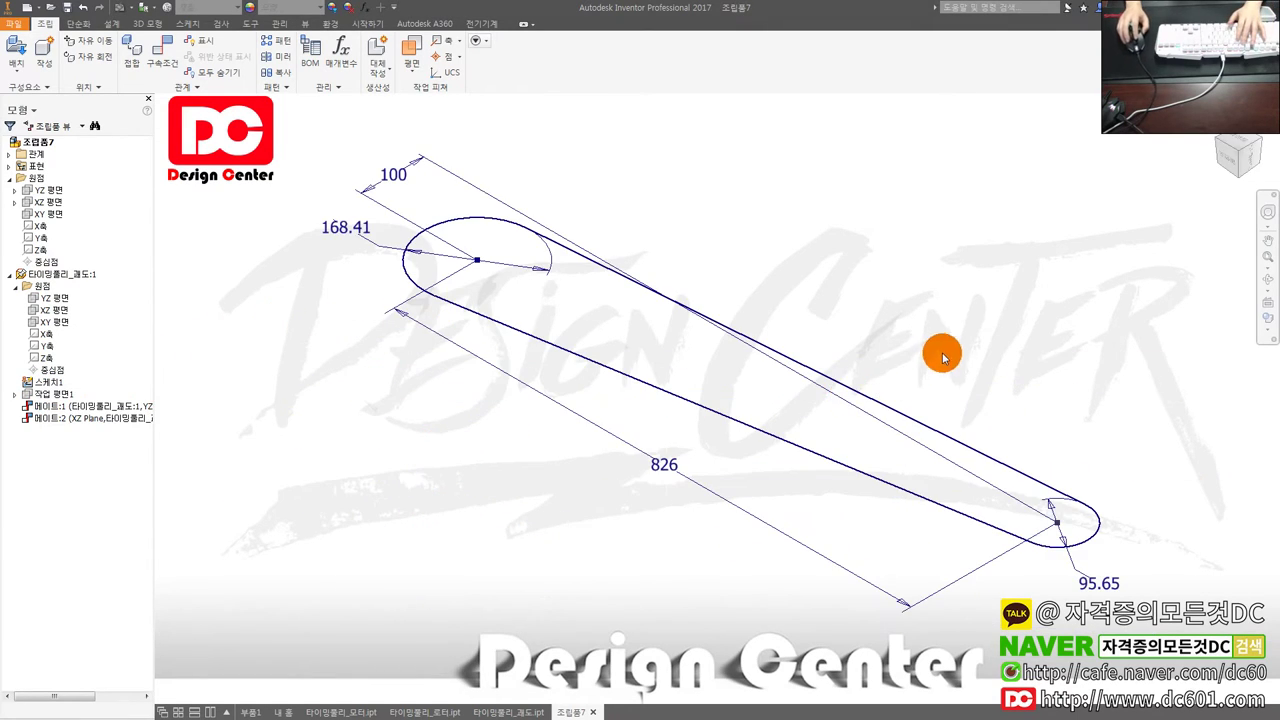
pyautogui.click(1238, 170)
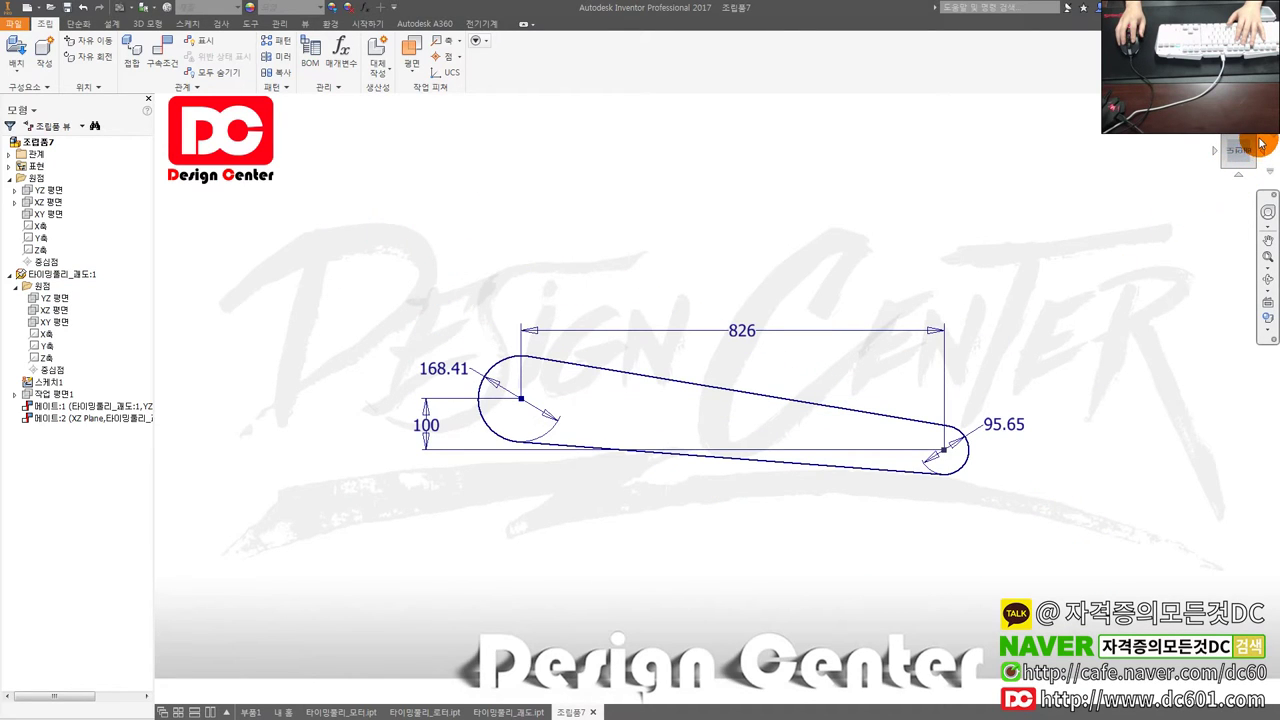
pyautogui.click(1257, 143)
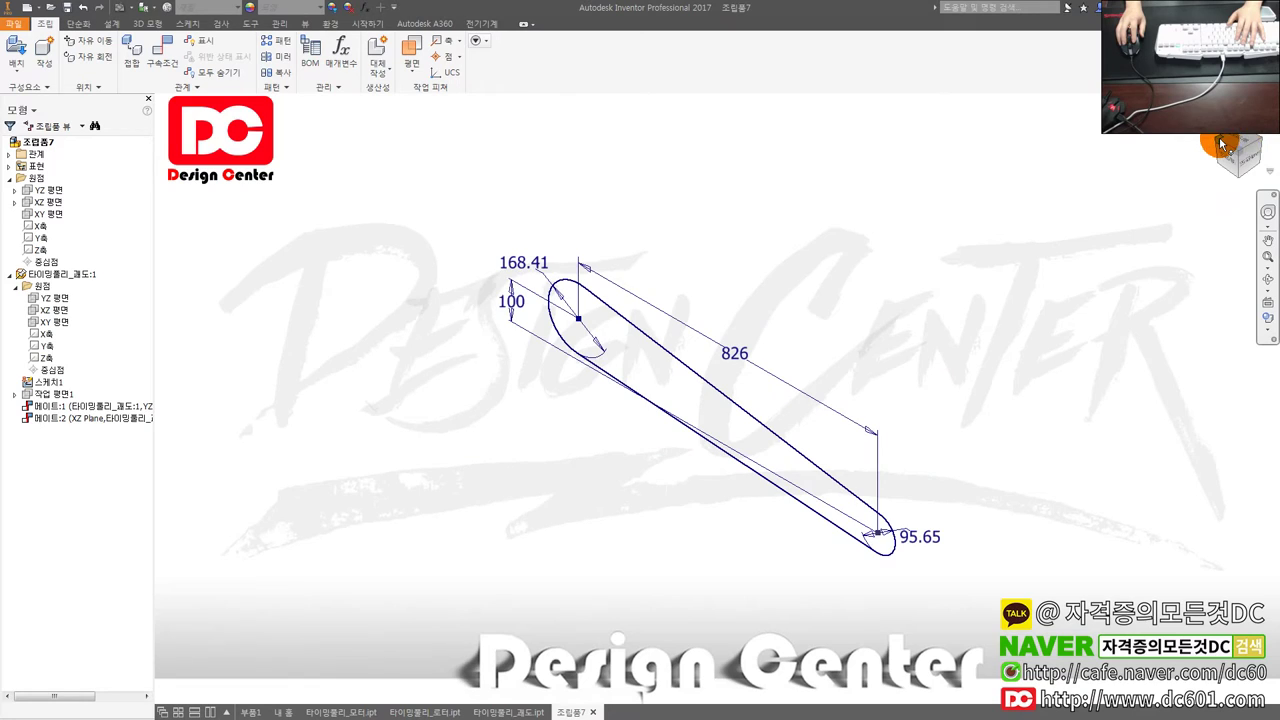
pyautogui.click(1220, 145)
pyautogui.click(1215, 147)
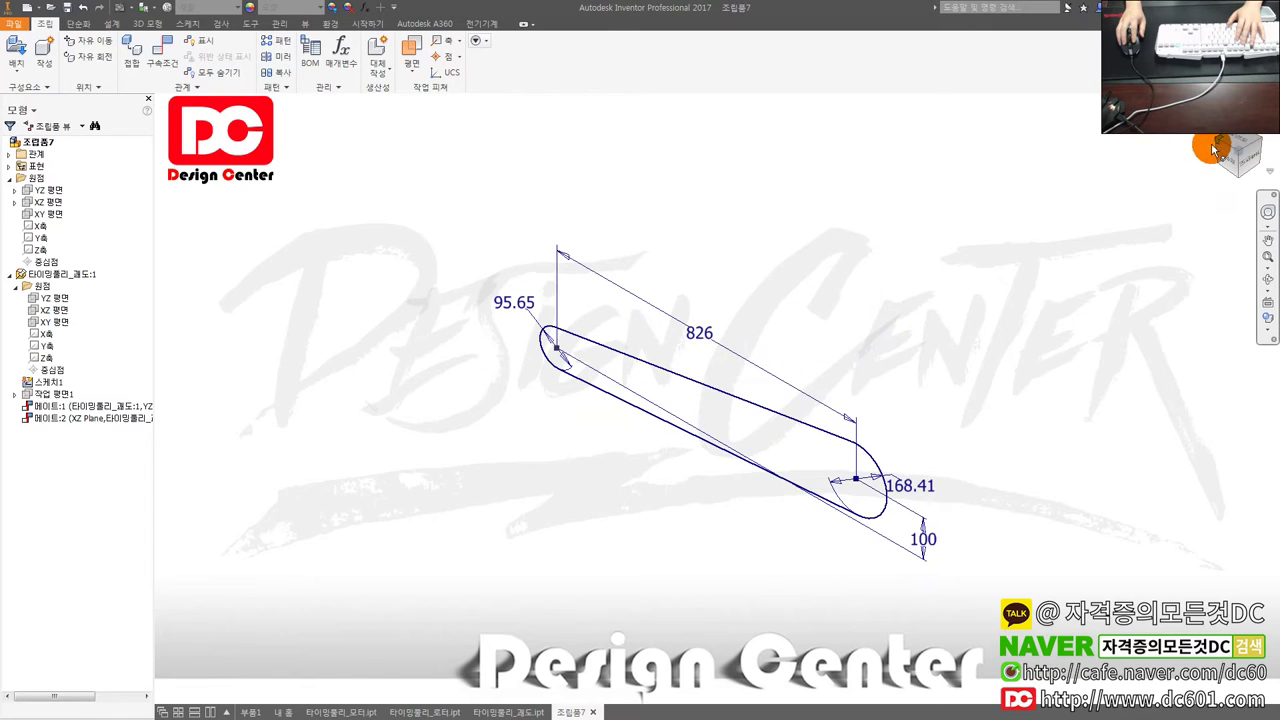
pyautogui.rightClick(1242, 152)
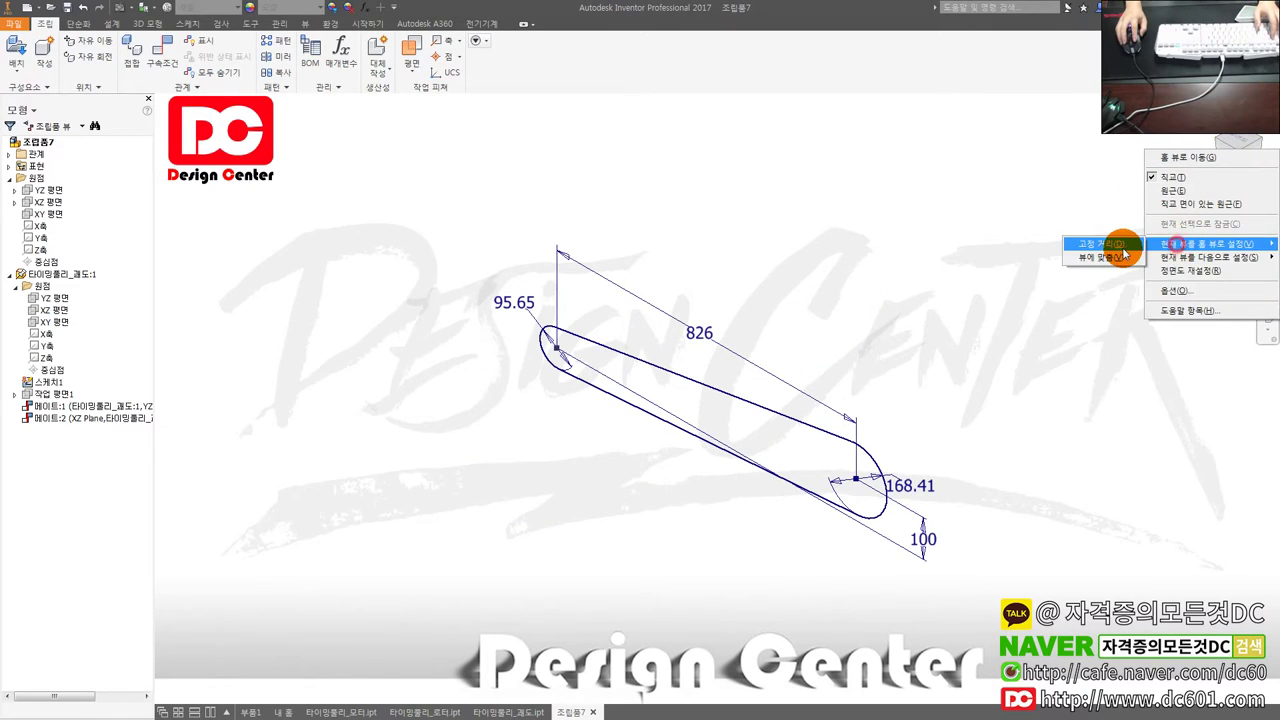
pyautogui.click(1120, 251)
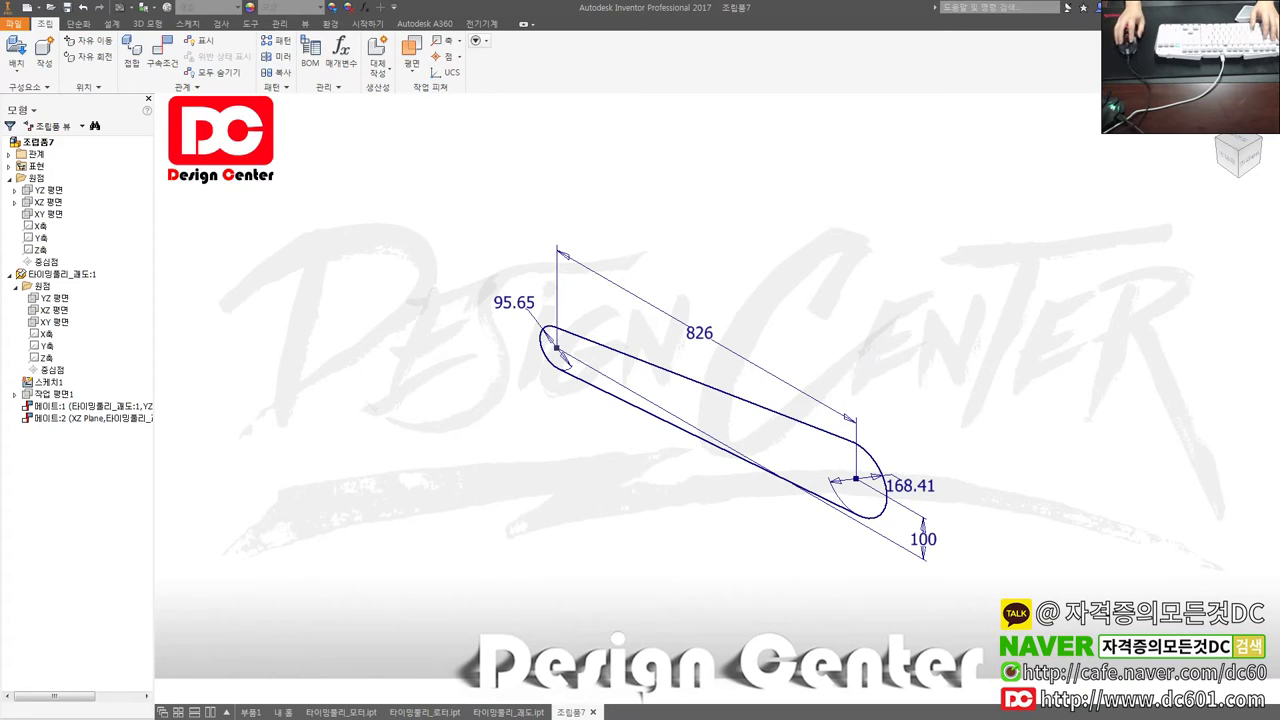
pyautogui.click(912, 322)
# Step: Move the large rotor pulley closer to the belt-path sketch
pyautogui.click(729, 286)
pyautogui.scroll(2, 609, 334)
pyautogui.scroll(-1, 570, 310)
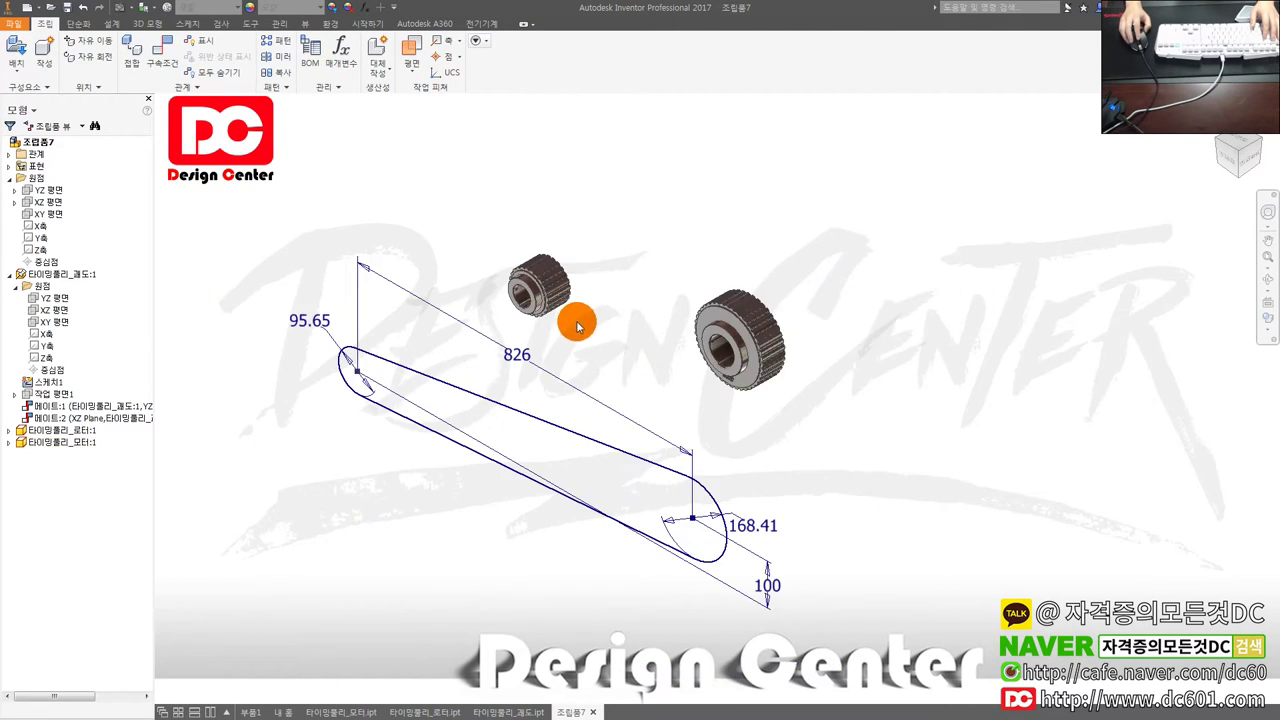
pyautogui.moveTo(745, 335); pyautogui.dragTo(706, 410)
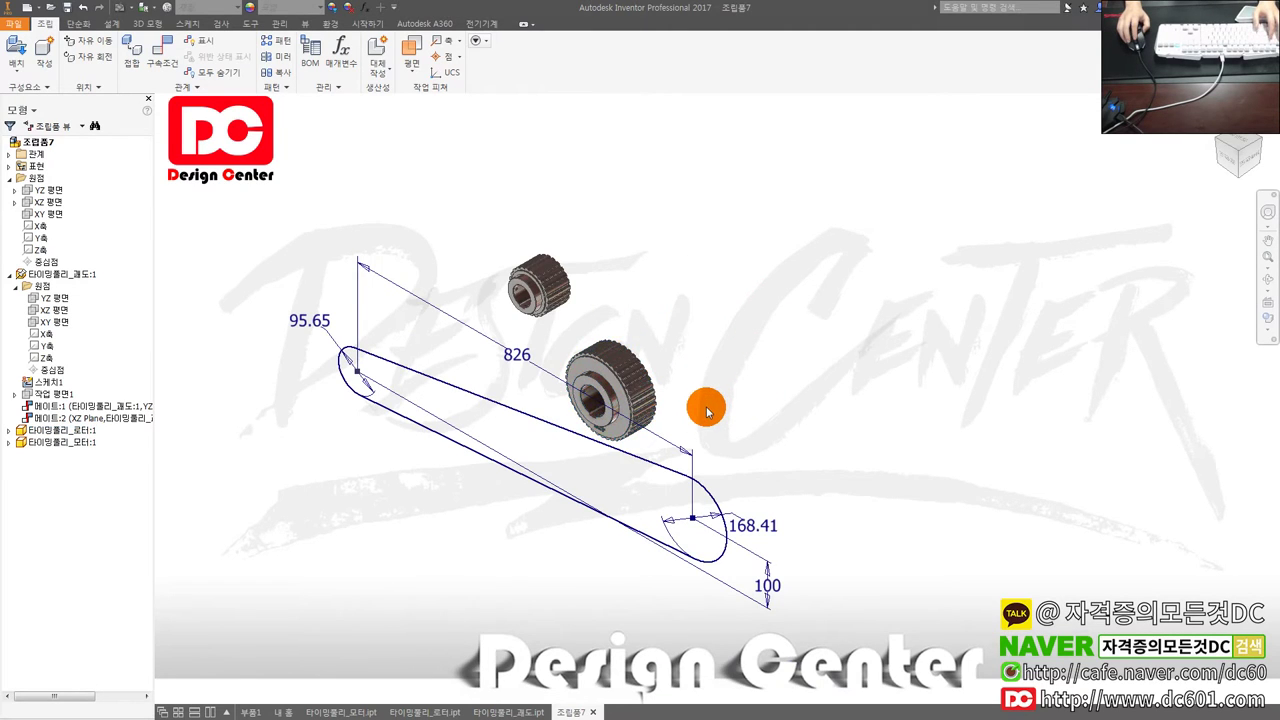
pyautogui.scroll(1, 706, 410)
pyautogui.press('c')
pyautogui.click(655, 355)
pyautogui.press('Escape')
# Step: Mate the rotor pulley's Z axis to the right belt-circle axis
pyautogui.click(10, 430)
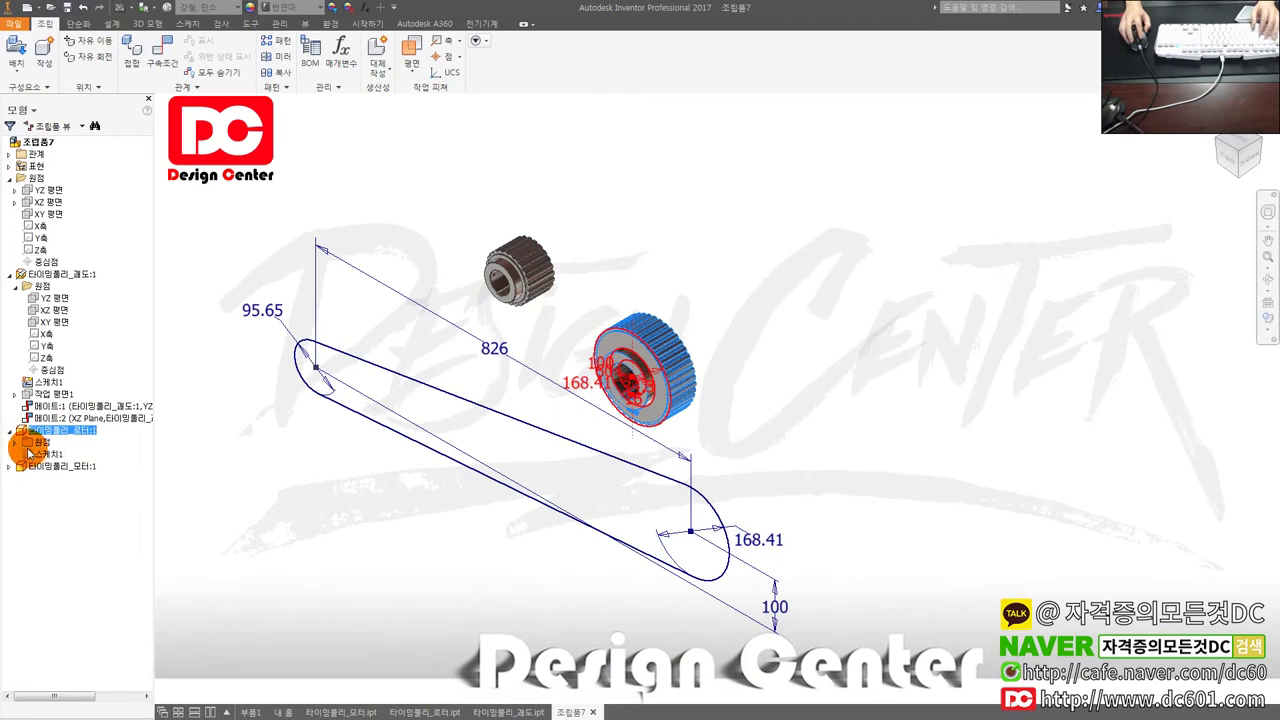
pyautogui.click(23, 442)
pyautogui.press('c')
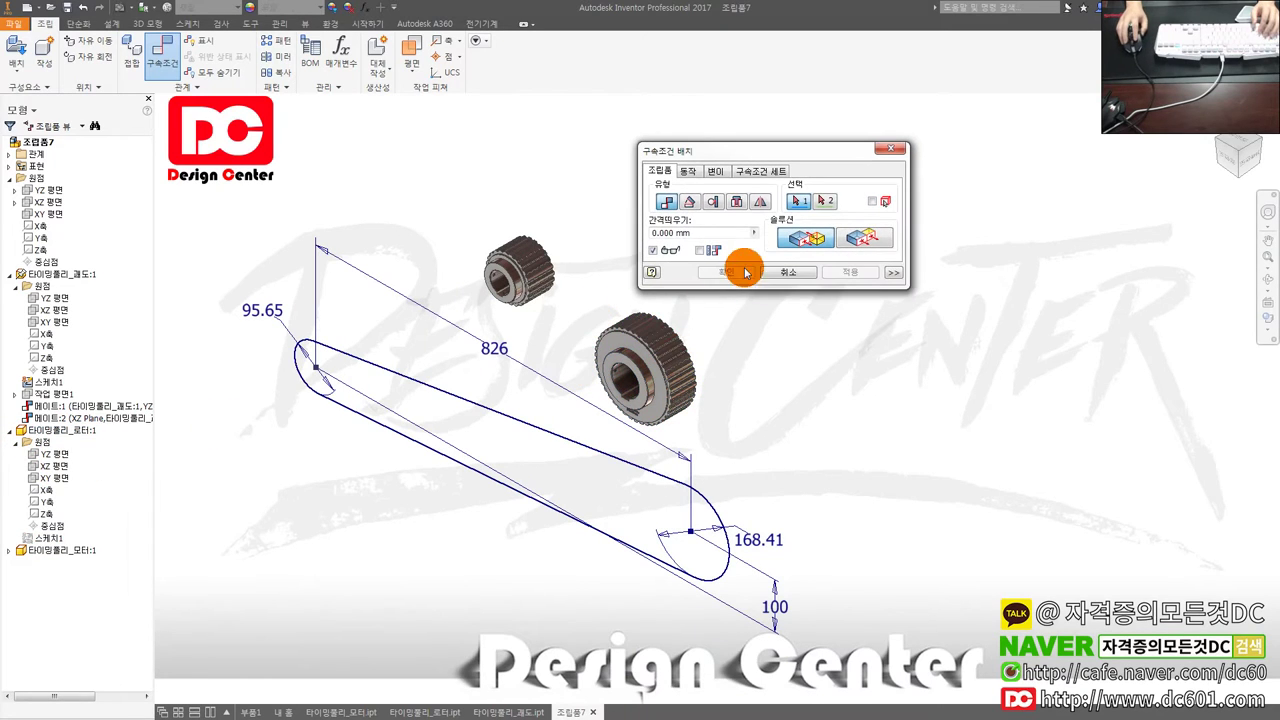
pyautogui.click(666, 202)
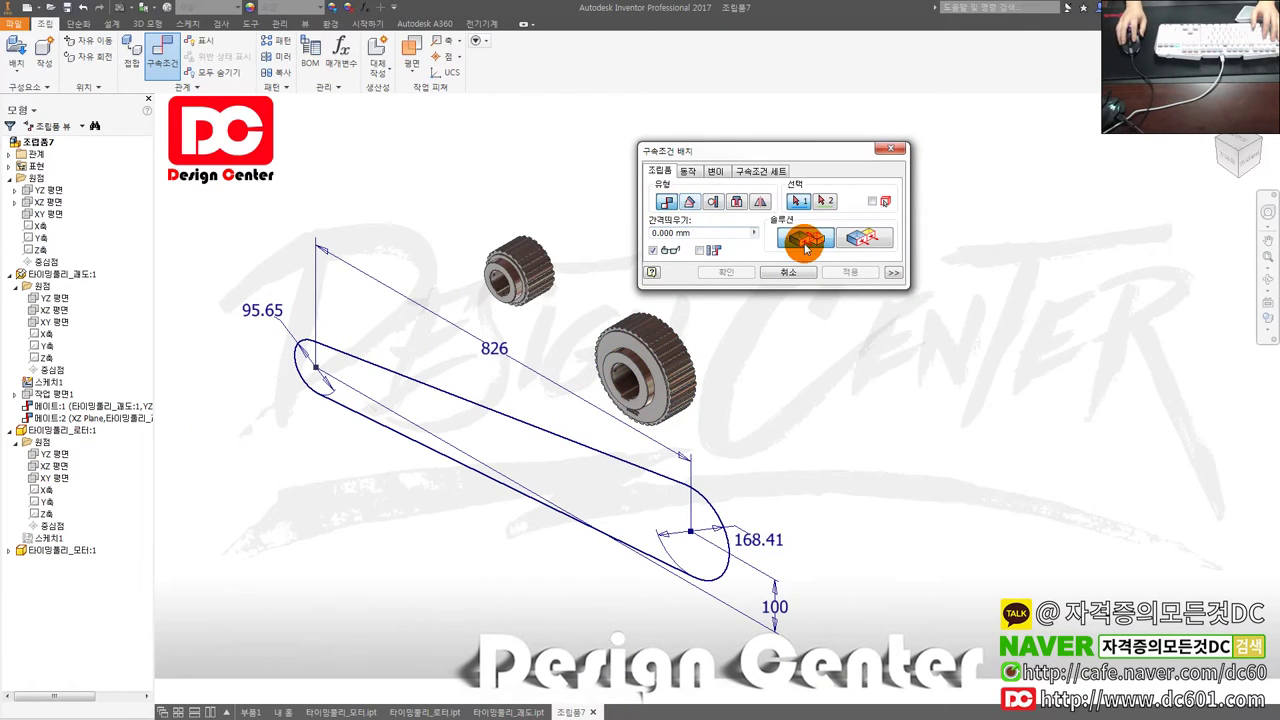
pyautogui.click(46, 518)
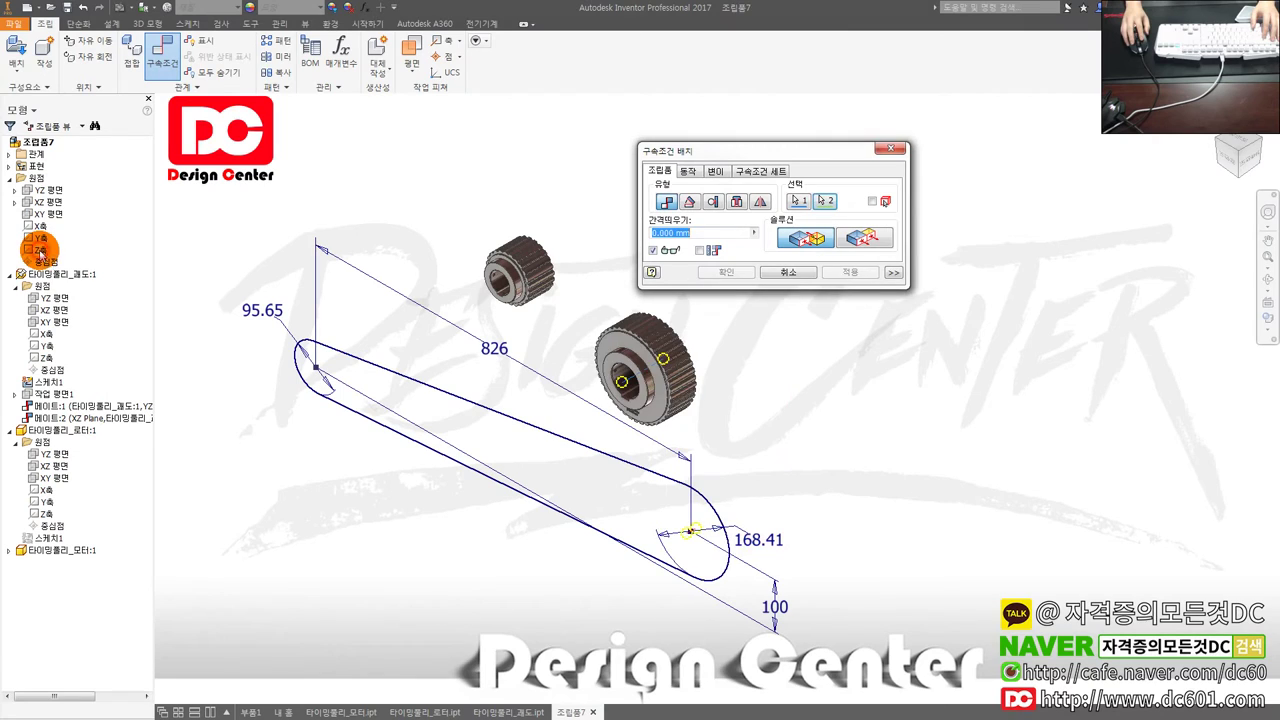
pyautogui.click(40, 249)
pyautogui.click(852, 272)
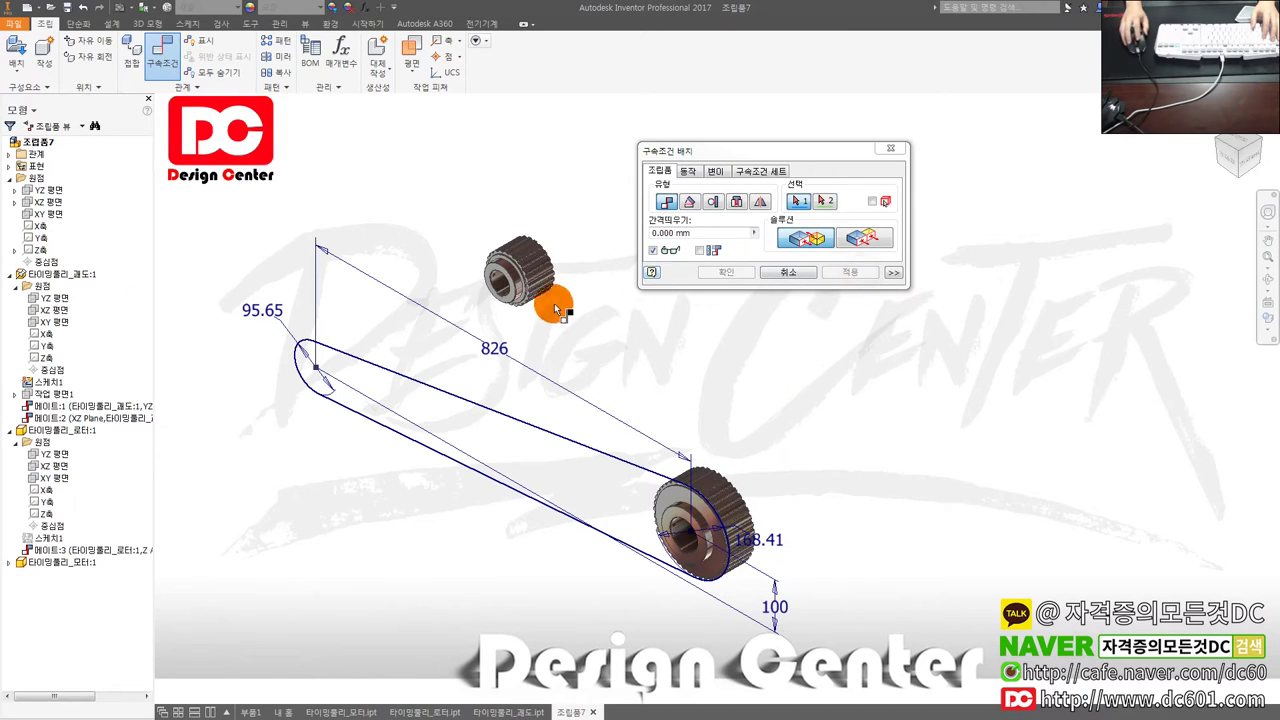
# Step: Mate the motor pulley's Z axis to the left belt-circle axis
pyautogui.moveTo(555, 305); pyautogui.dragTo(493, 345, button='middle')
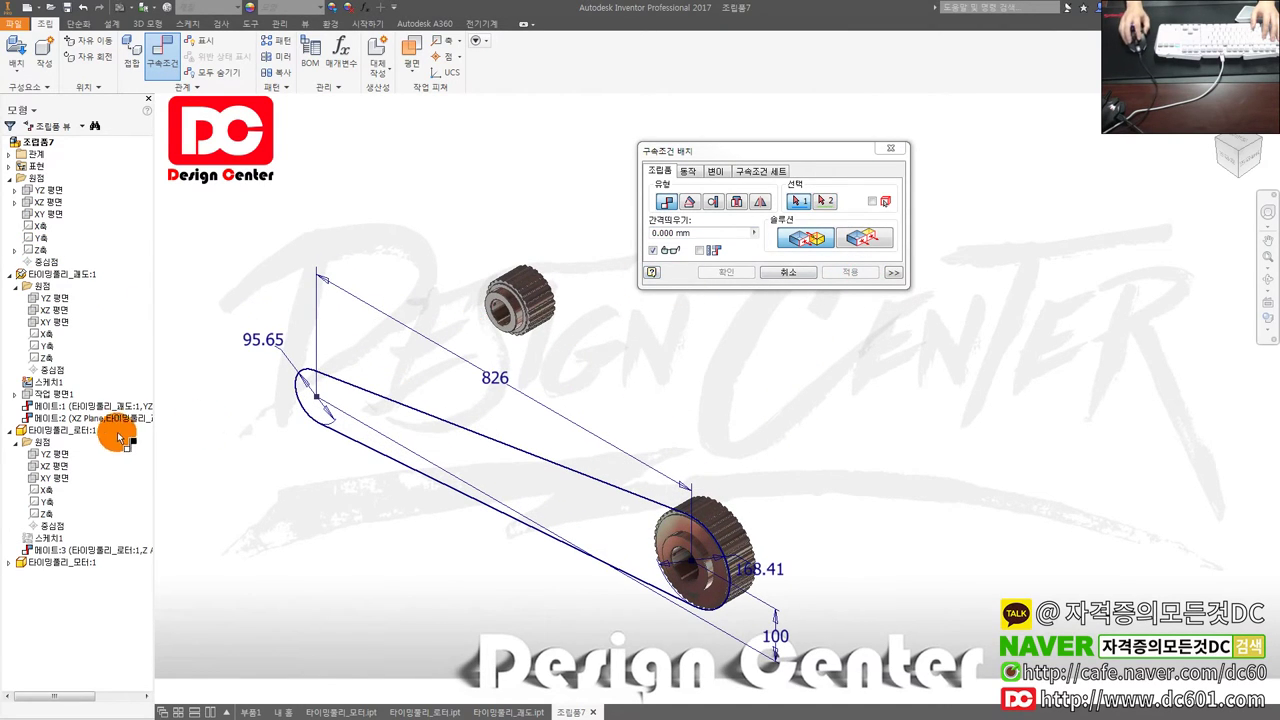
pyautogui.click(15, 576)
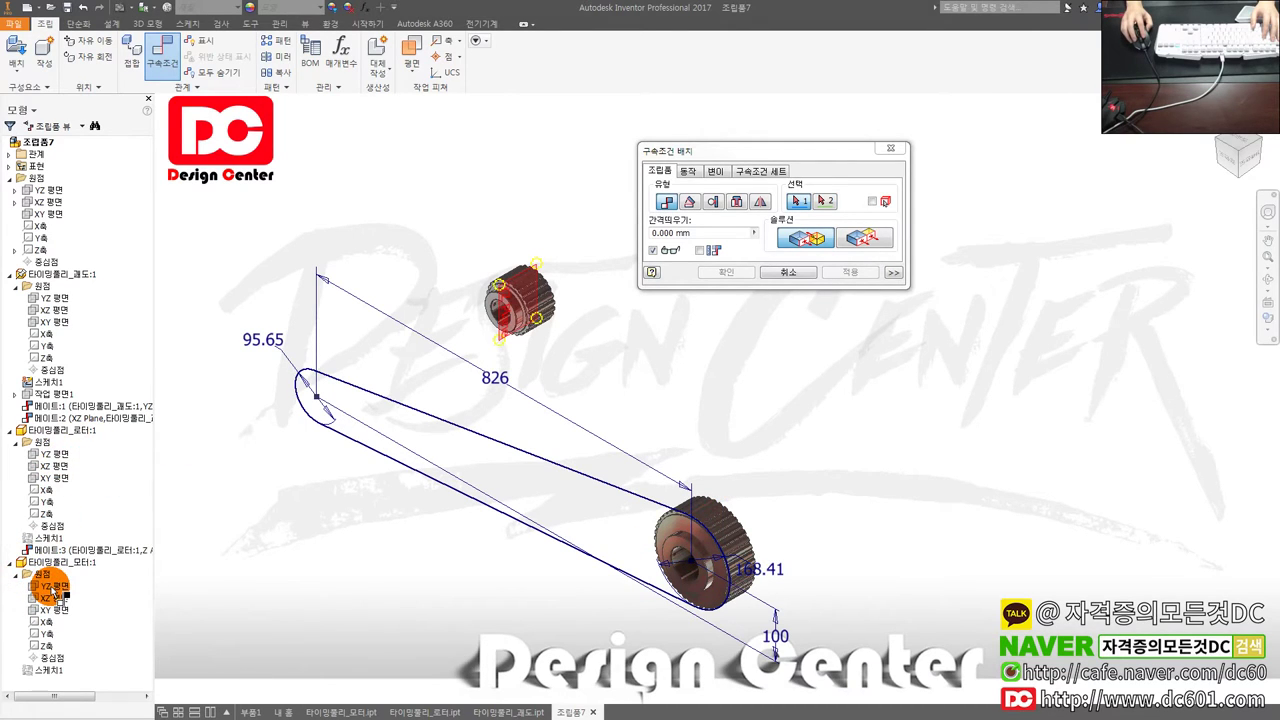
pyautogui.click(47, 647)
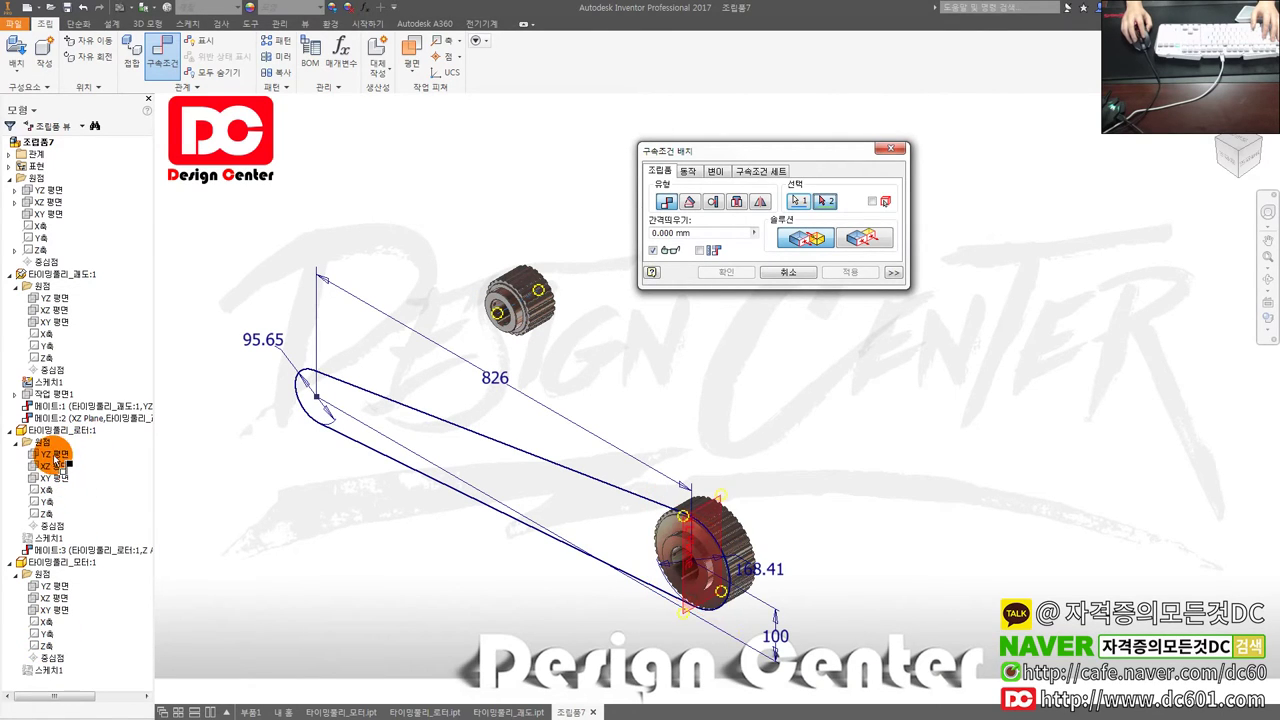
pyautogui.click(47, 358)
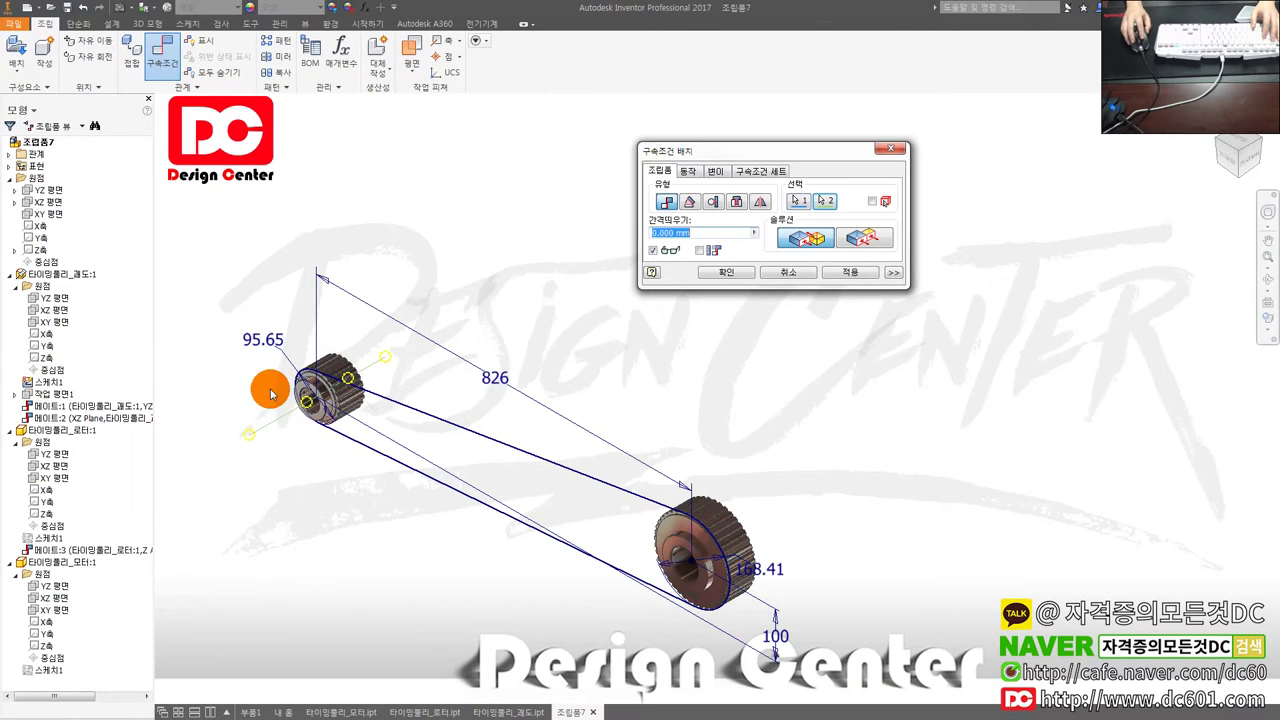
pyautogui.click(824, 279)
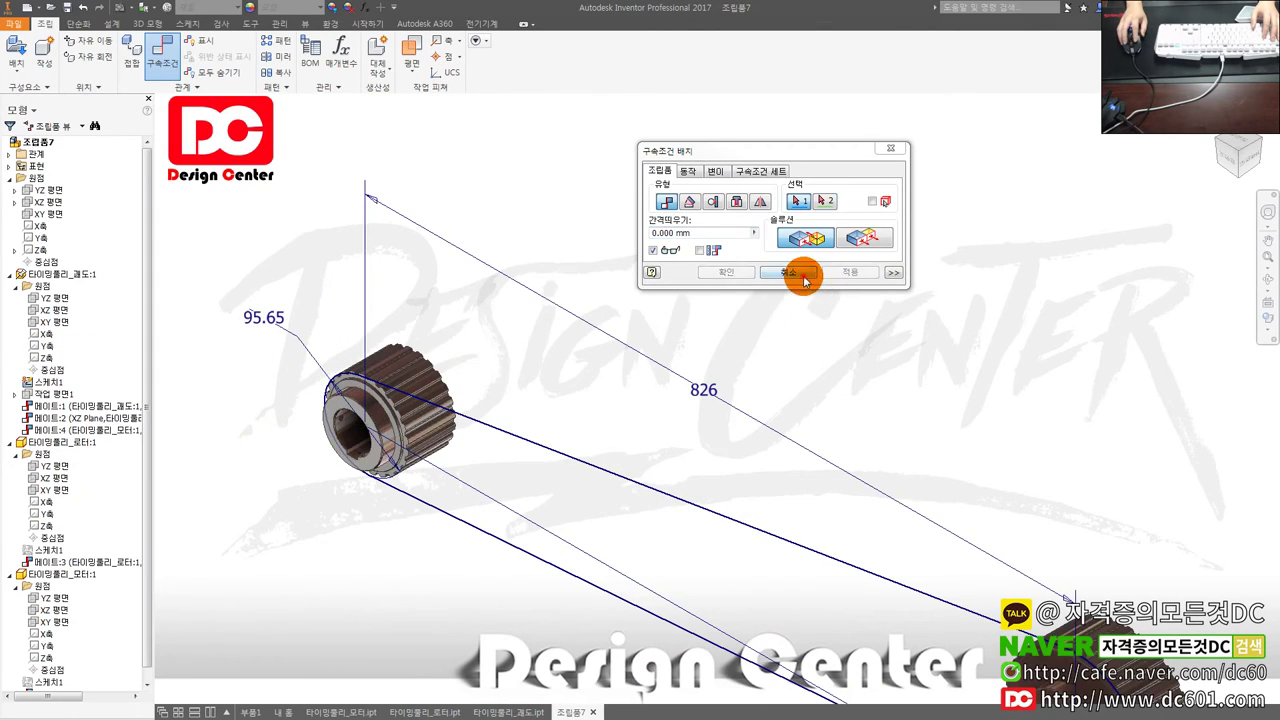
pyautogui.scroll(2, 748, 329)
pyautogui.moveTo(580, 350); pyautogui.dragTo(628, 322)
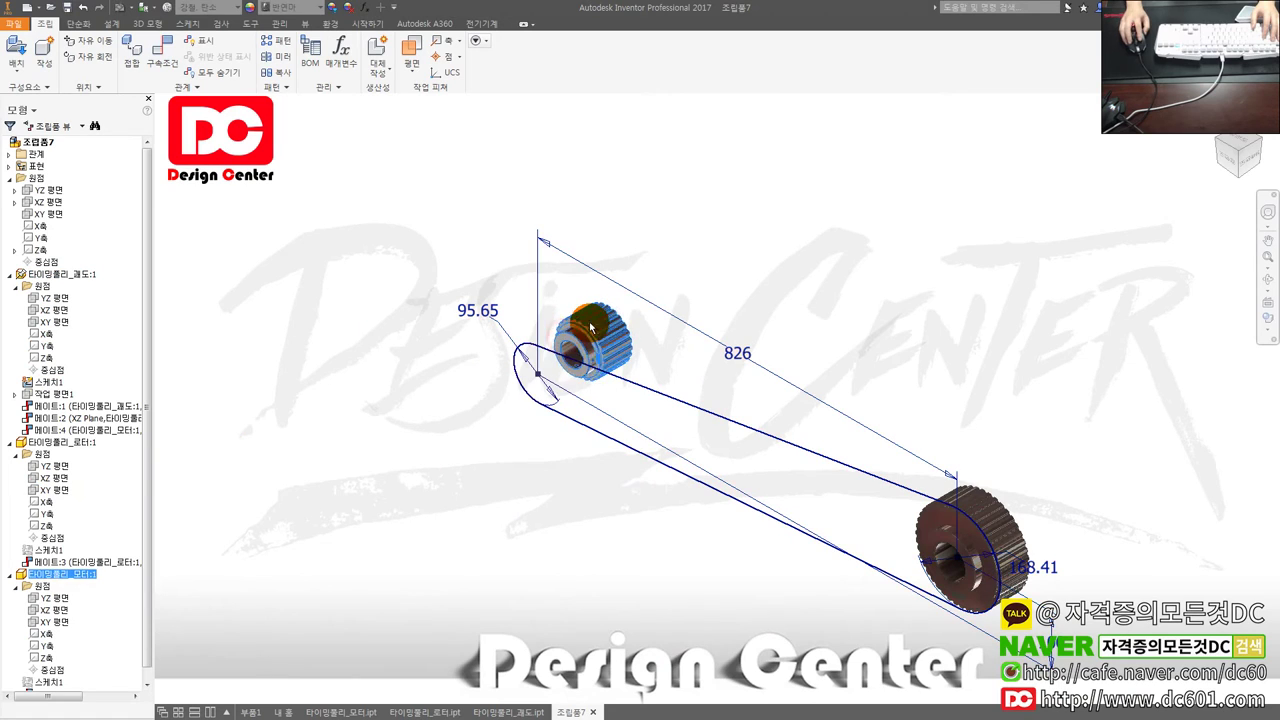
# Step: Mate the rotor pulley's mid-plane to the assembly XY plane
pyautogui.click(1006, 492)
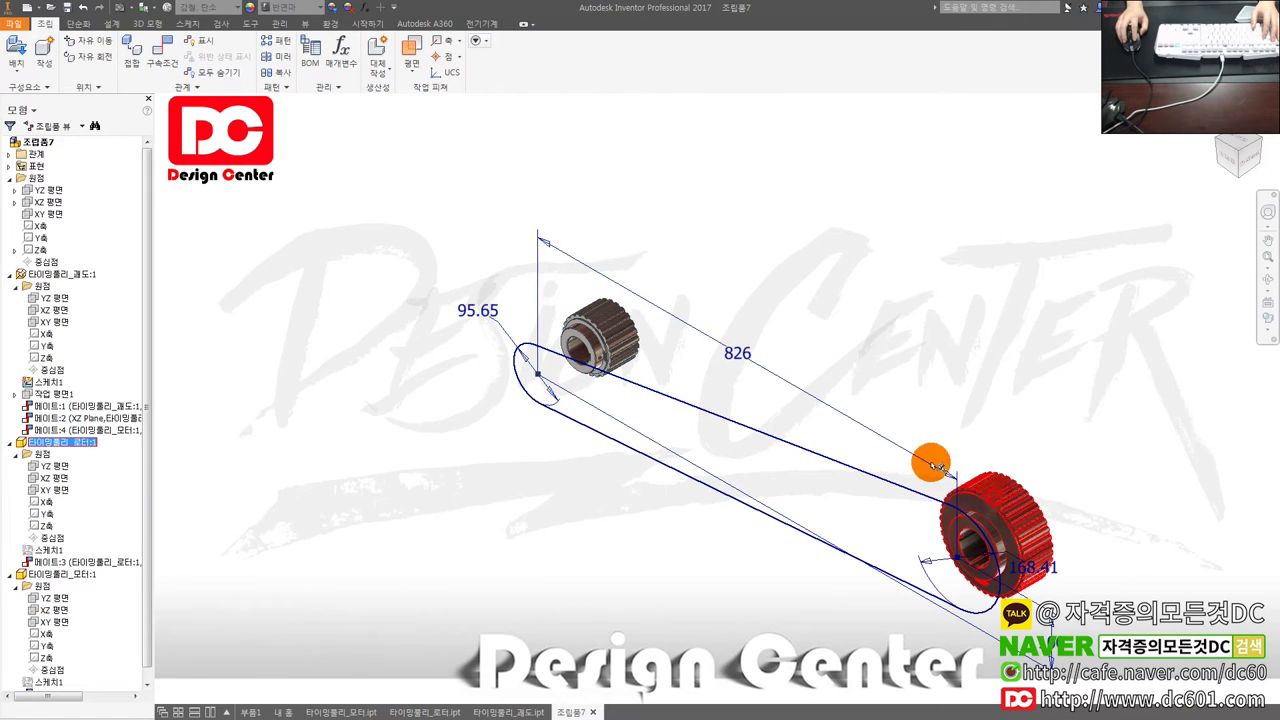
pyautogui.click(778, 311)
pyautogui.scroll(-2, 631, 302)
pyautogui.press('c')
pyautogui.scroll(2, 622, 312)
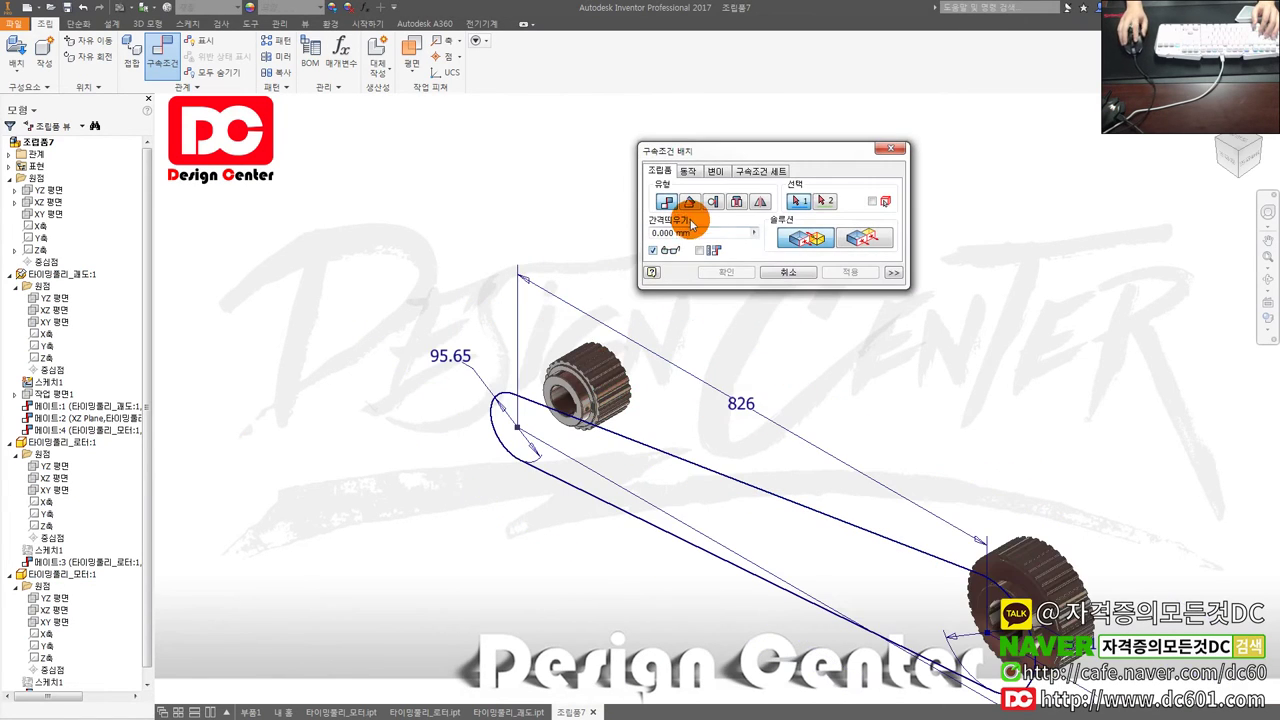
pyautogui.moveTo(587, 437); pyautogui.dragTo(477, 452, button='middle')
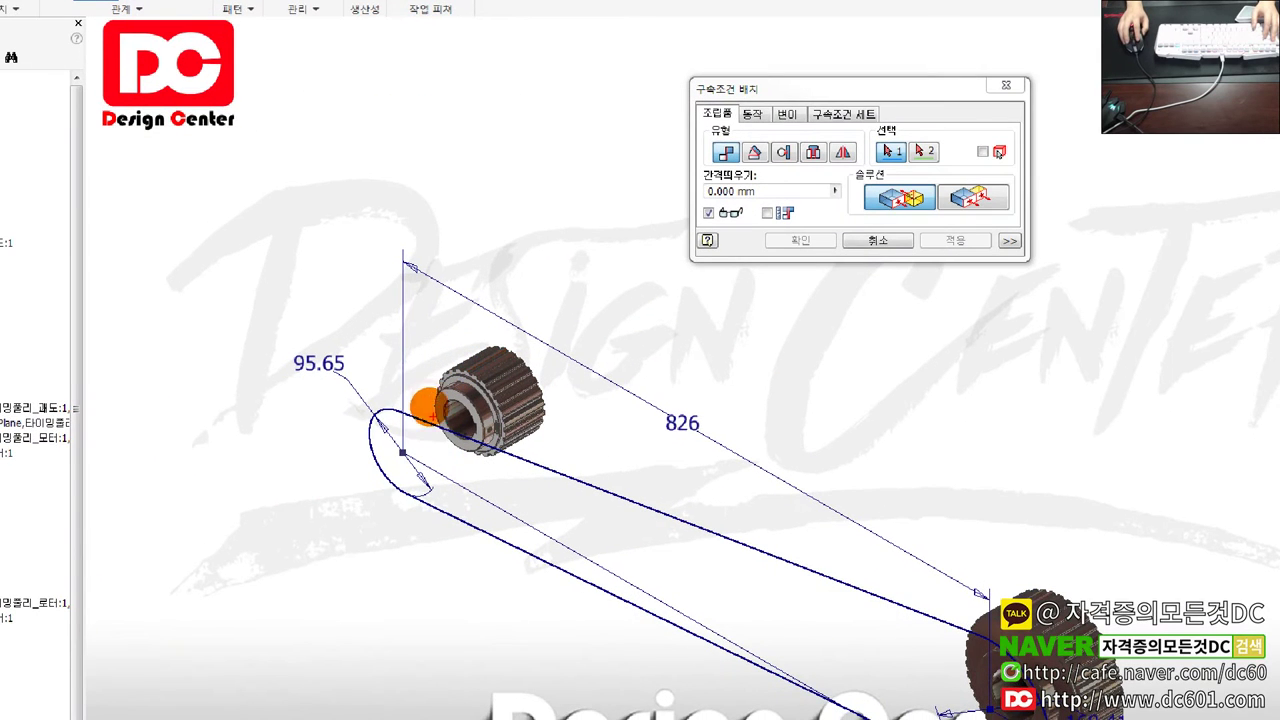
pyautogui.moveTo(472, 362)
pyautogui.mouseDown()
pyautogui.moveTo(511, 421)
pyautogui.moveTo(450, 350)
pyautogui.mouseUp()
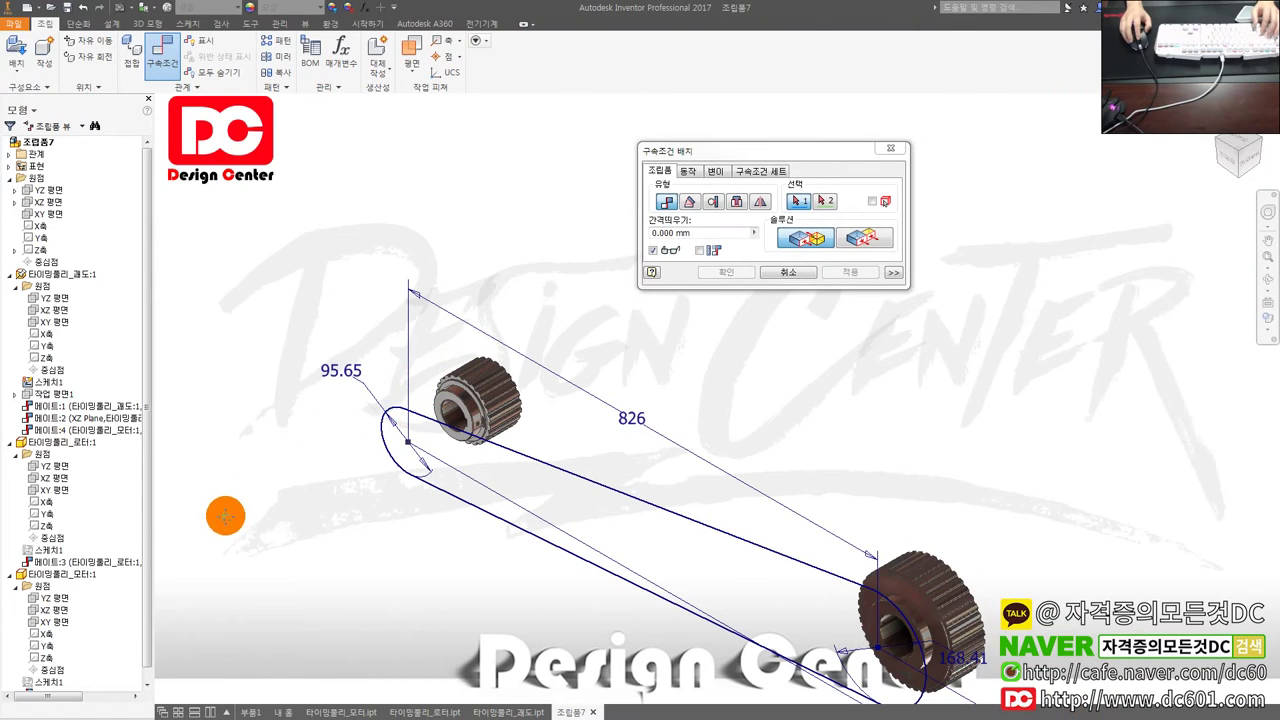
pyautogui.scroll(-1, 145, 512)
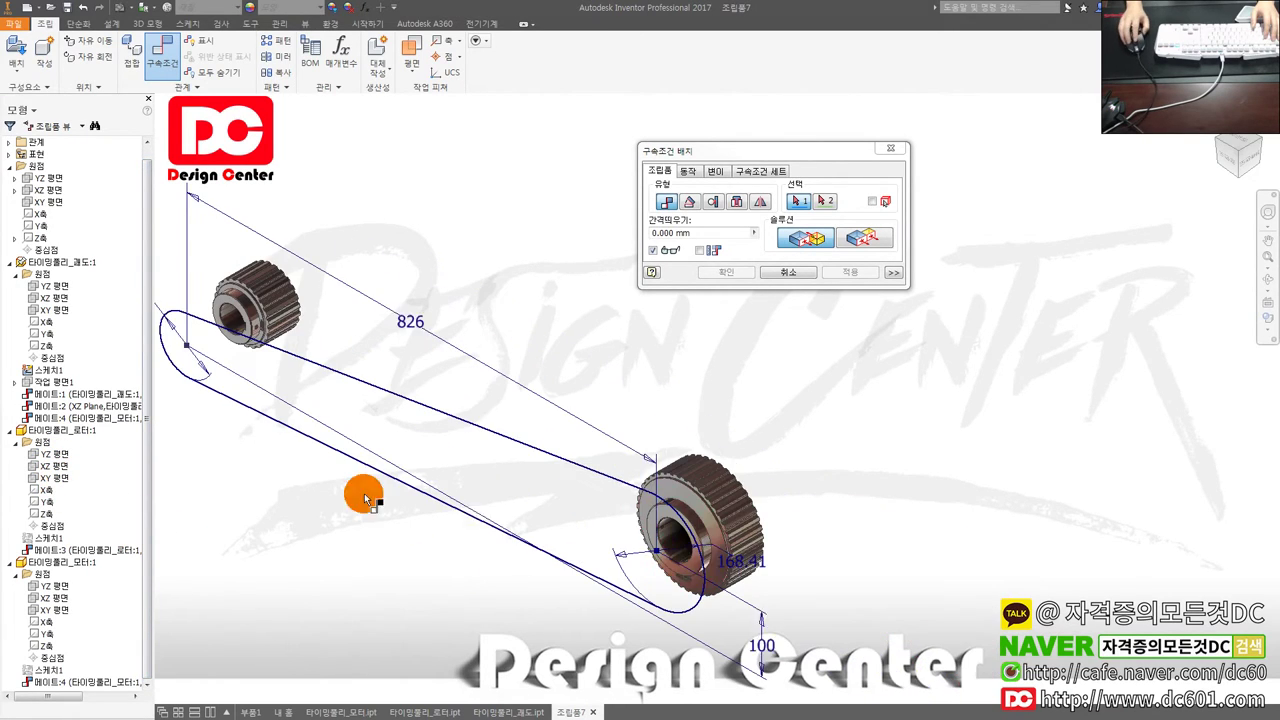
pyautogui.moveTo(600, 560); pyautogui.dragTo(357, 491, button='middle')
pyautogui.click(61, 478)
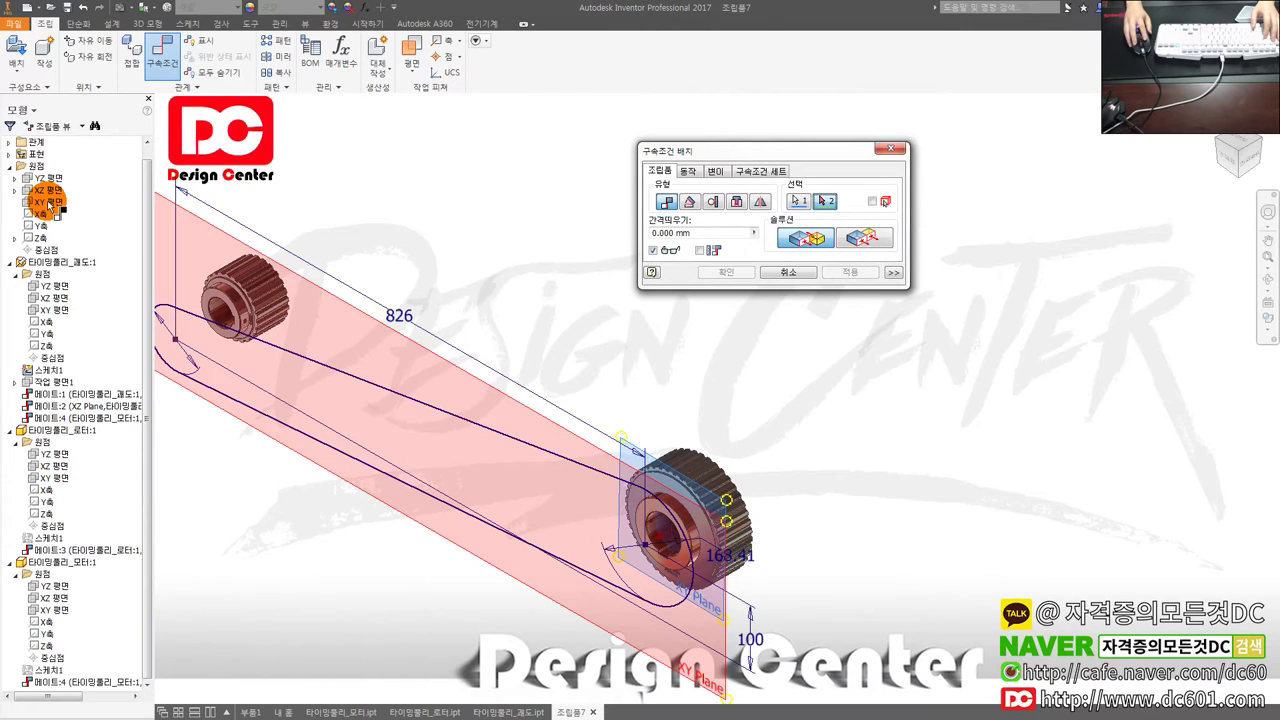
pyautogui.click(48, 202)
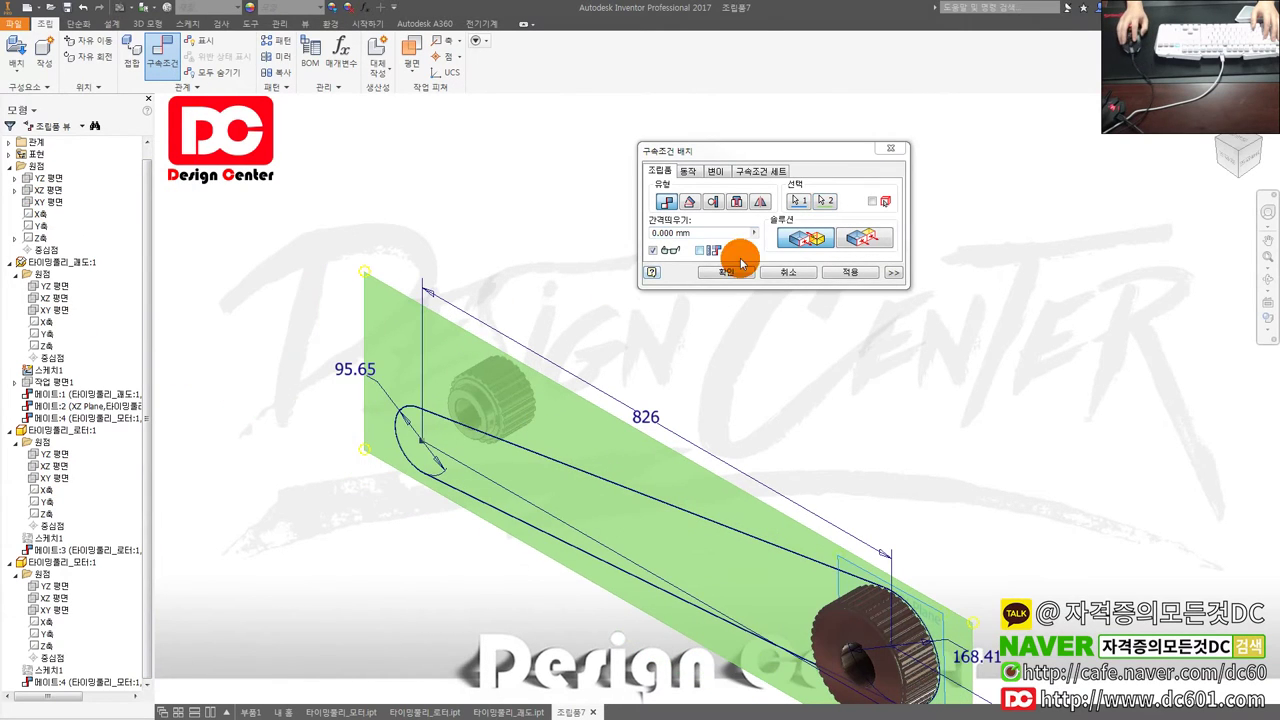
pyautogui.click(850, 272)
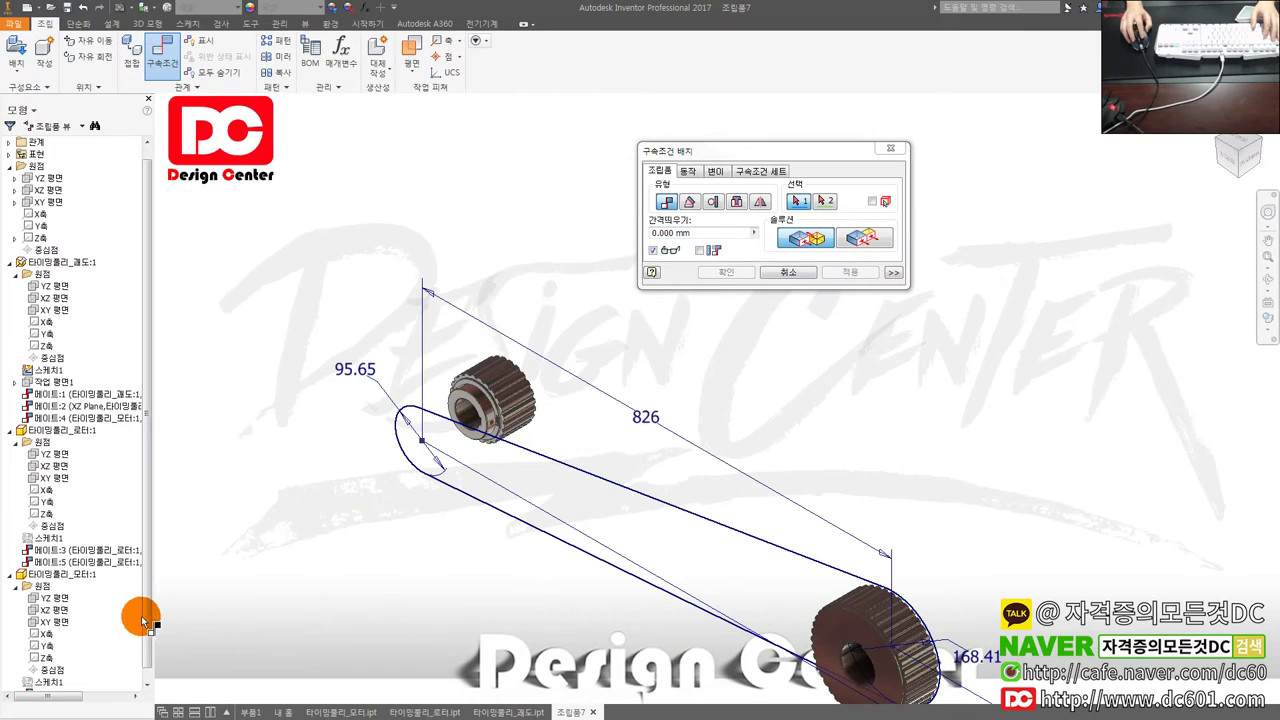
# Step: Mate the motor pulley's mid-plane to the assembly XY plane
pyautogui.click(57, 622)
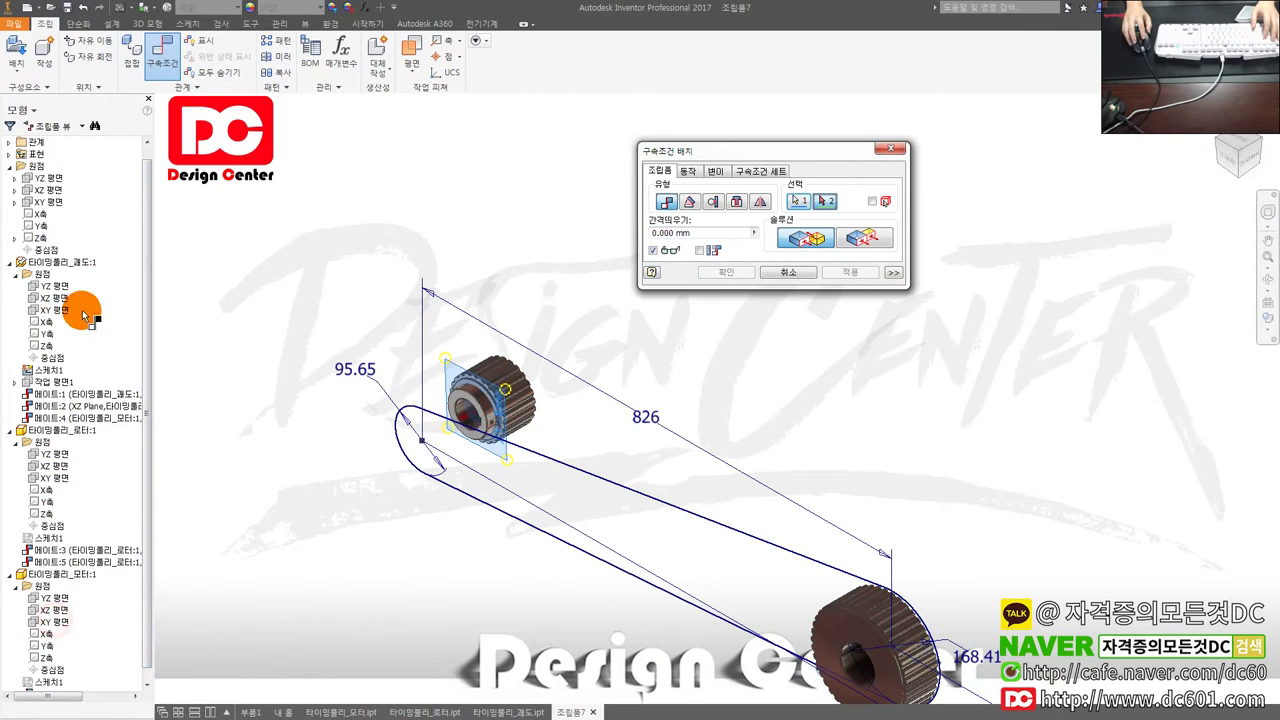
pyautogui.click(50, 202)
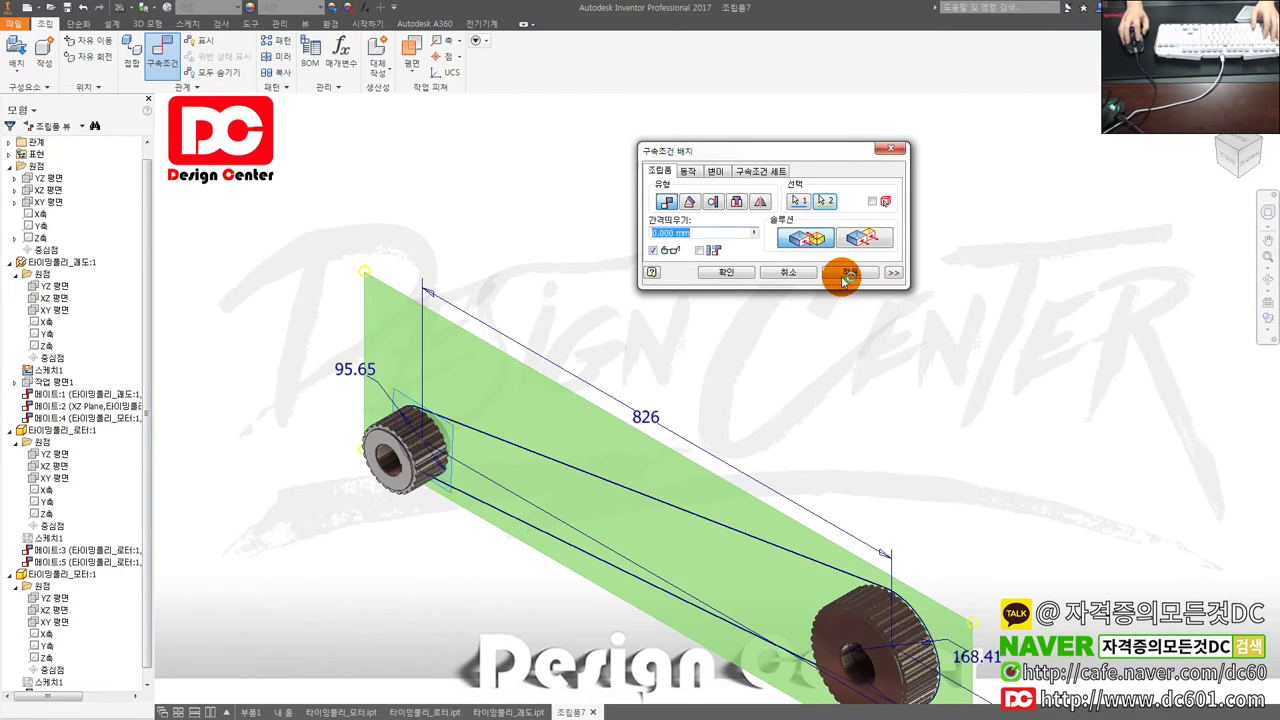
pyautogui.click(829, 275)
pyautogui.press('Escape')
pyautogui.moveTo(586, 463)
pyautogui.keyDown('shift'); pyautogui.mouseDown(button='middle')
pyautogui.moveTo(499, 484)
pyautogui.moveTo(620, 466)
pyautogui.mouseUp(button='middle'); pyautogui.keyUp('shift')
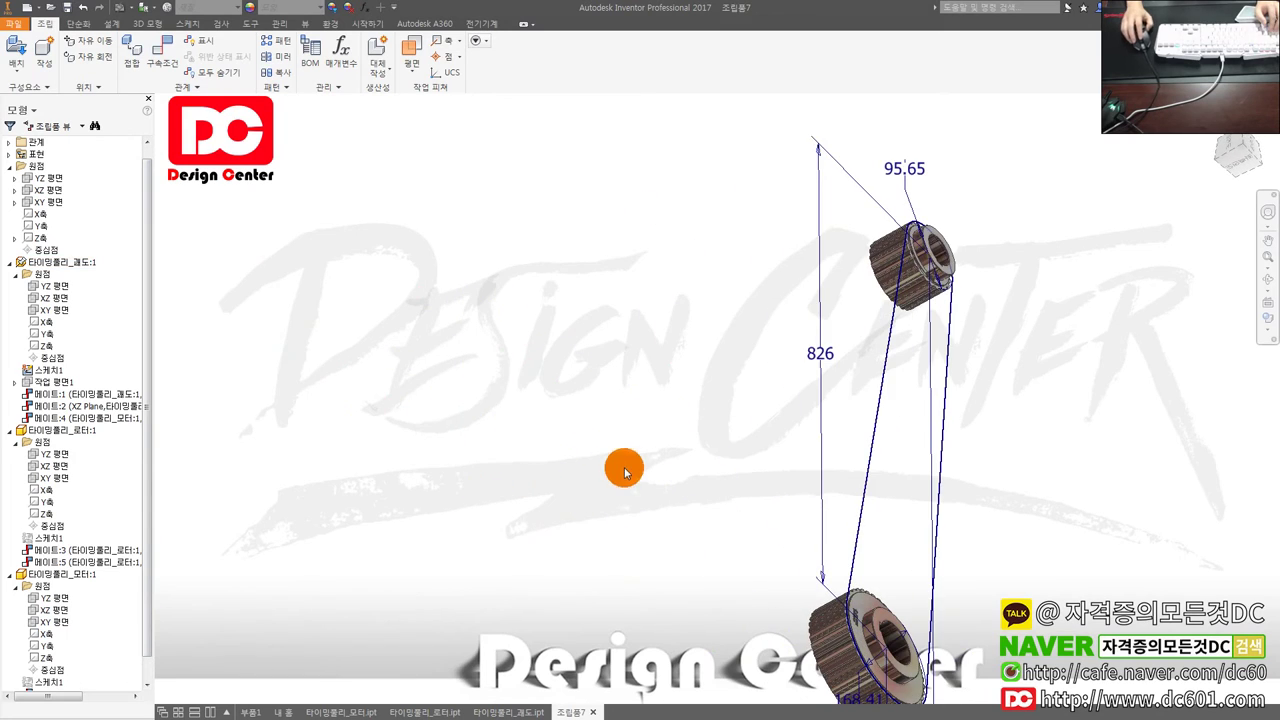
# Step: Snap to the ViewCube Front view to check the pulleys sit level with the sketch
pyautogui.keyDown('shift'); pyautogui.moveTo(683, 403); pyautogui.dragTo(837, 414, button='middle'); pyautogui.keyUp('shift')
pyautogui.click(1238, 152)
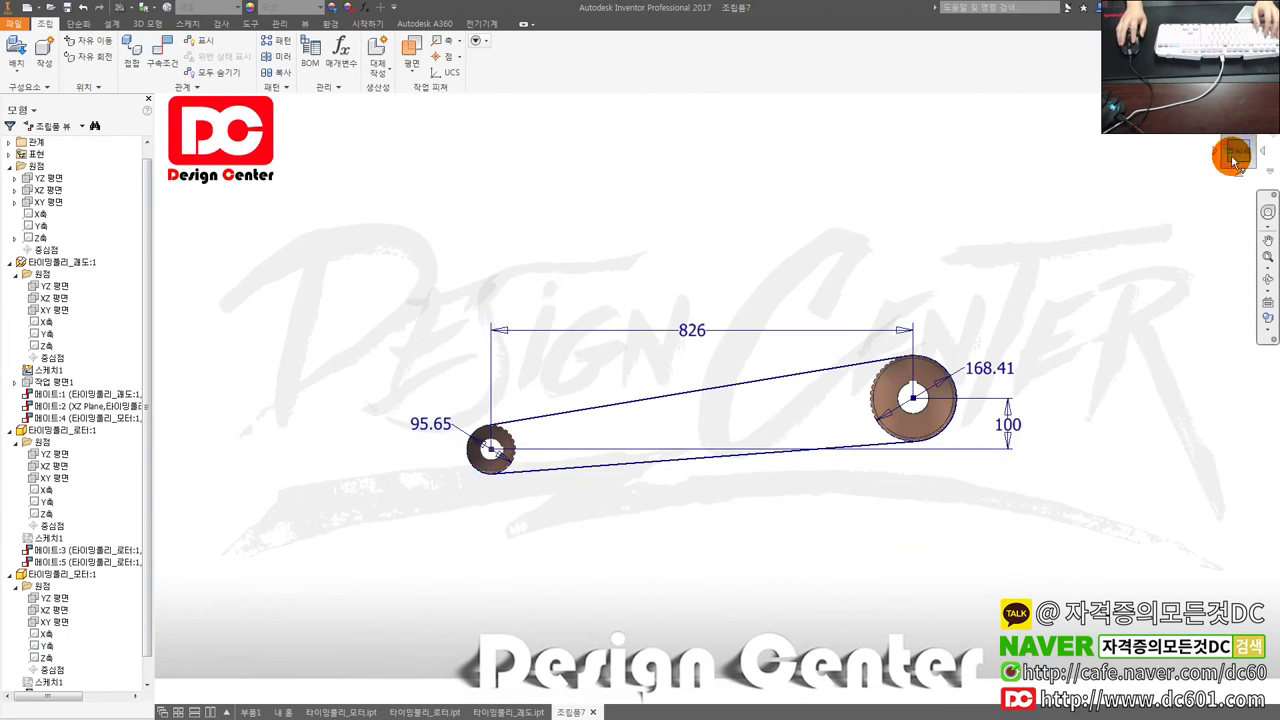
pyautogui.scroll(-3, 490, 452)
pyautogui.scroll(3, 628, 472)
pyautogui.moveTo(628, 472); pyautogui.dragTo(442, 491, button='middle')
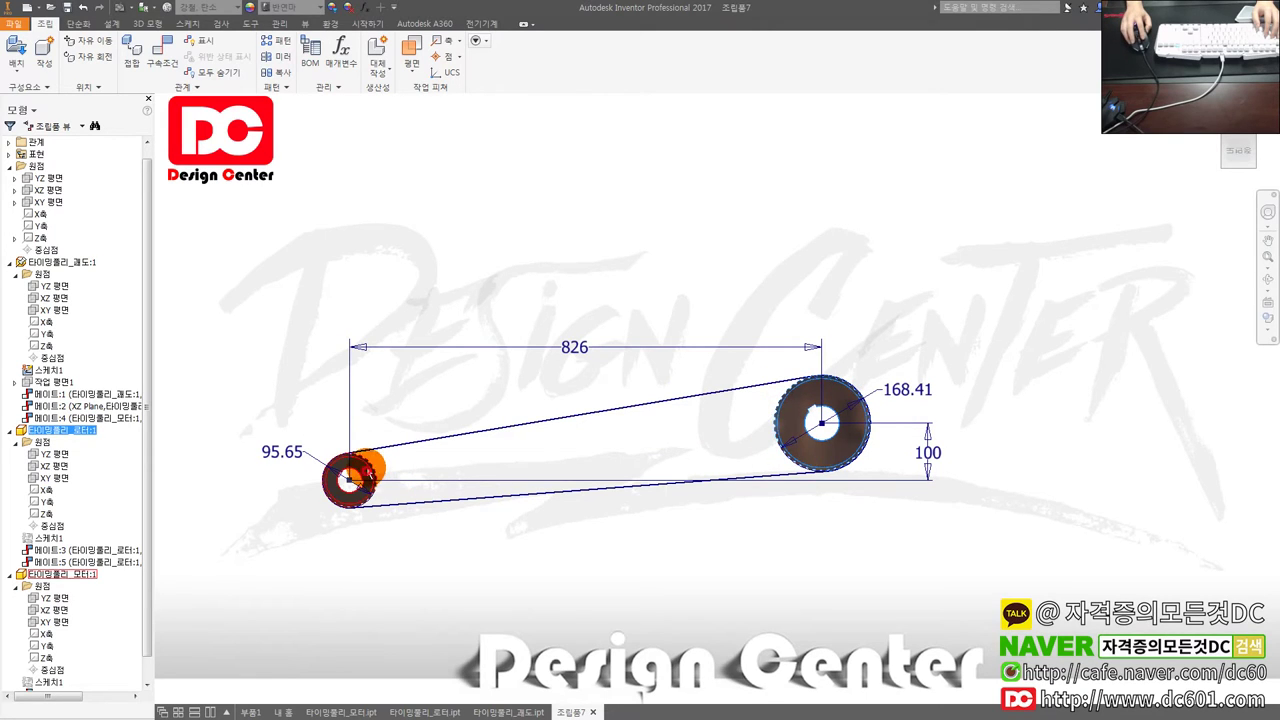
pyautogui.click(740, 435)
# Step: Orbit back to an oblique 3D view and start a new constraint with C
pyautogui.moveTo(797, 540)
pyautogui.keyDown('shift'); pyautogui.mouseDown(button='middle')
pyautogui.moveTo(714, 600)
pyautogui.moveTo(775, 645)
pyautogui.mouseUp(button='middle'); pyautogui.keyUp('shift')
pyautogui.click(682, 522)
pyautogui.moveTo(660, 527)
pyautogui.keyDown('shift'); pyautogui.mouseDown(button='middle')
pyautogui.moveTo(603, 551)
pyautogui.moveTo(722, 531)
pyautogui.mouseUp(button='middle'); pyautogui.keyUp('shift')
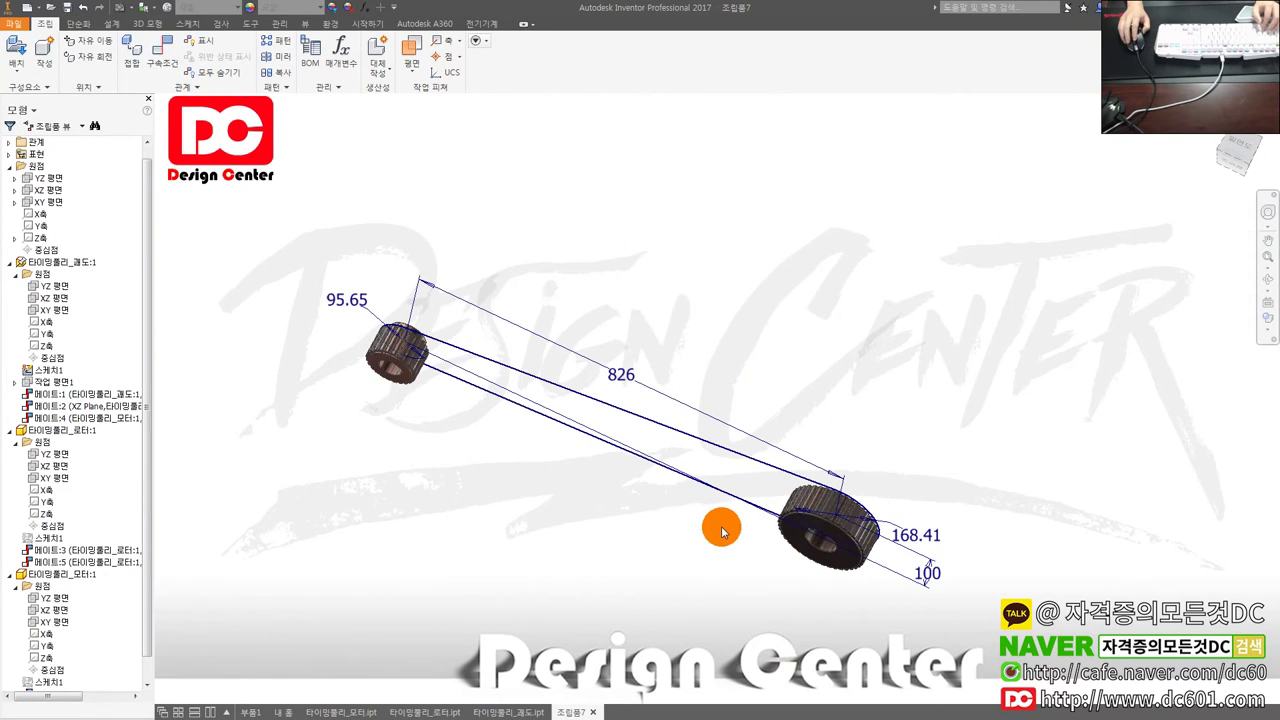
pyautogui.press('c')
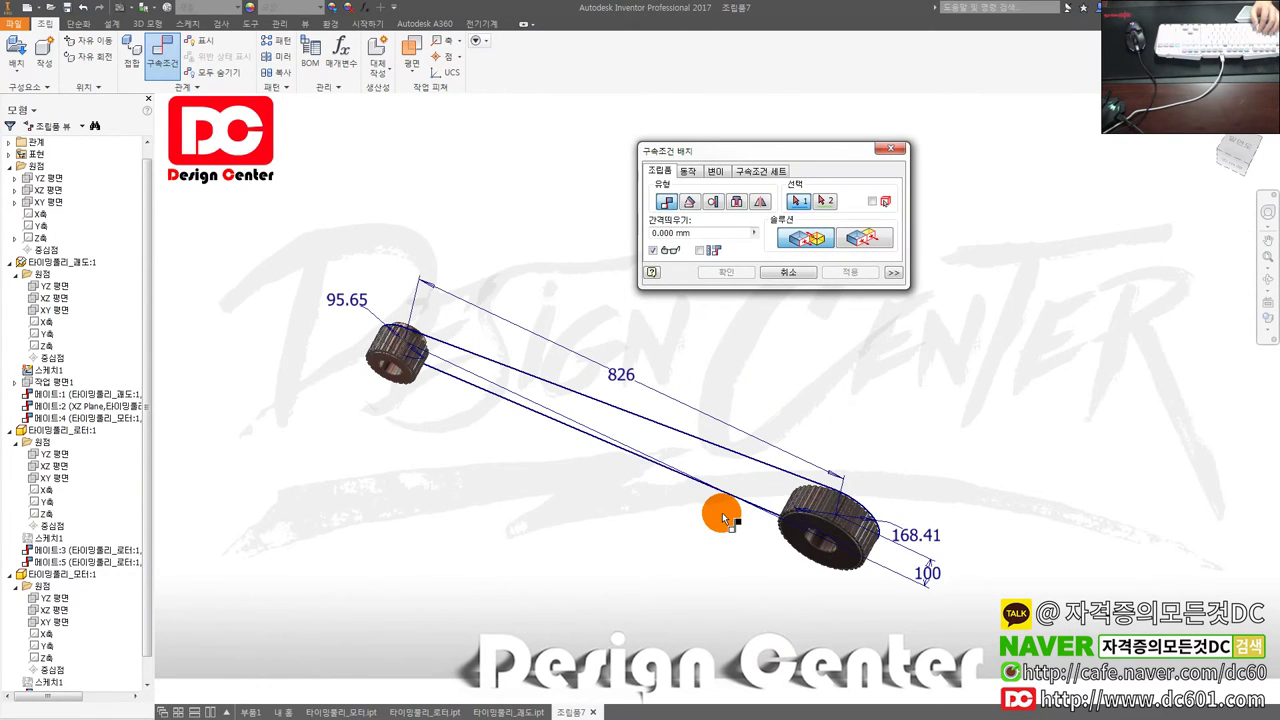
# Step: Couple the two timing pulleys with a Rotation motion constraint at ratio 1
pyautogui.click(688, 171)
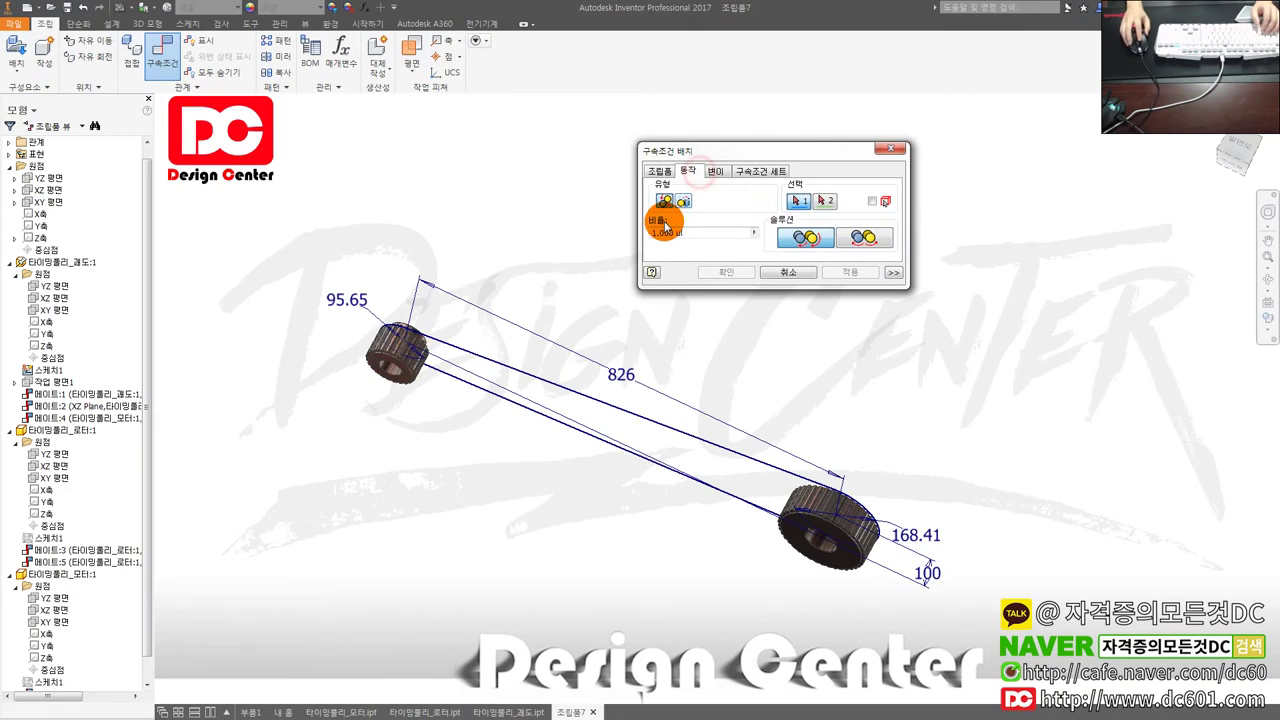
pyautogui.scroll(3, 836, 422)
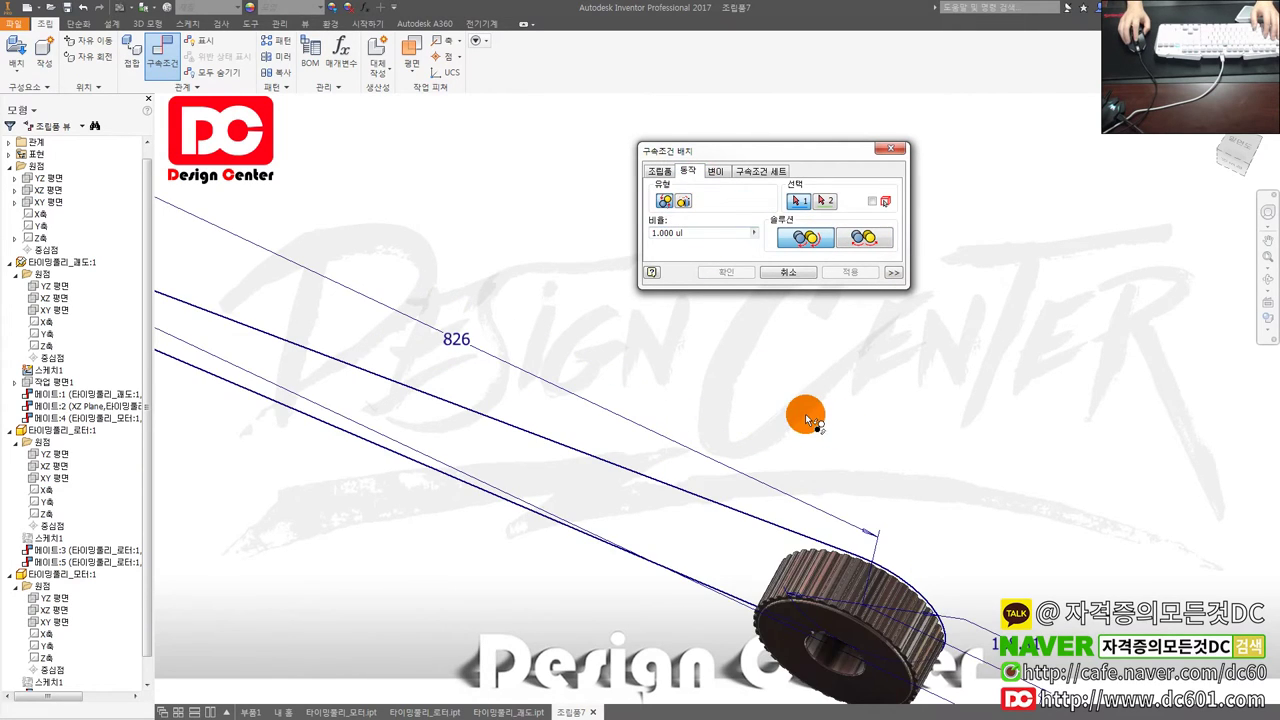
pyautogui.scroll(-2, 815, 527)
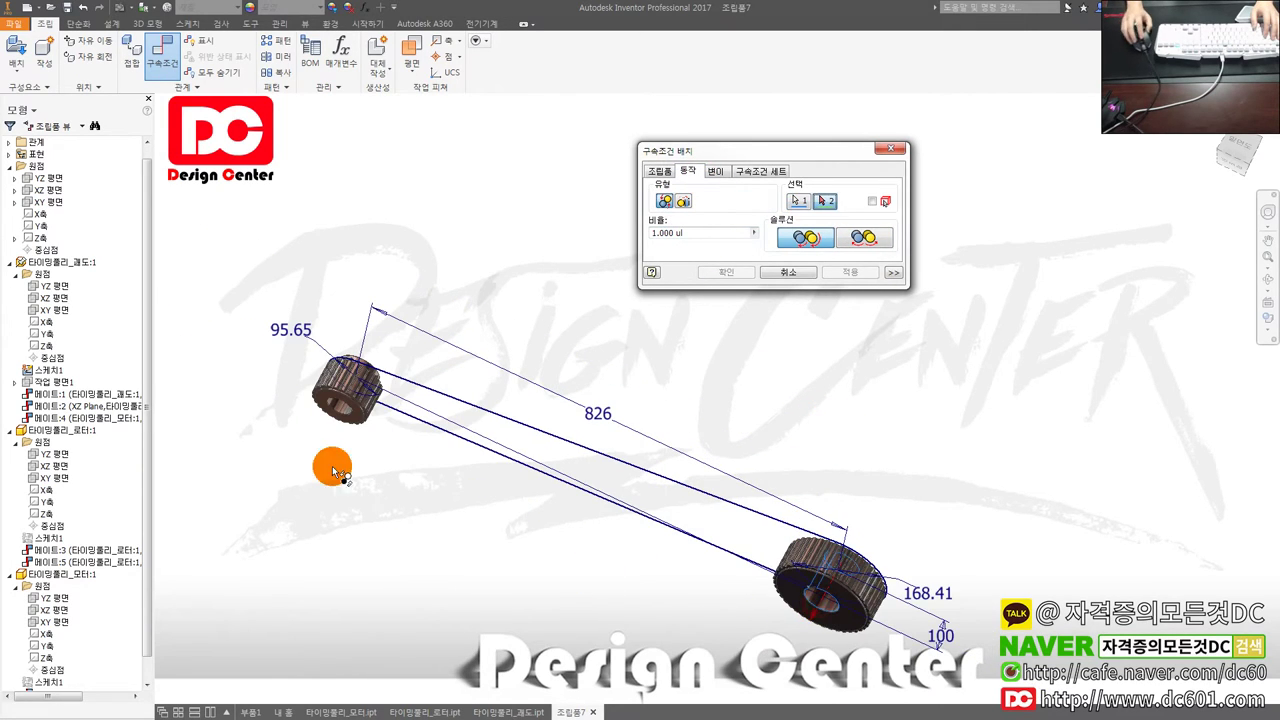
pyautogui.scroll(-2, 350, 413)
pyautogui.scroll(2, 381, 443)
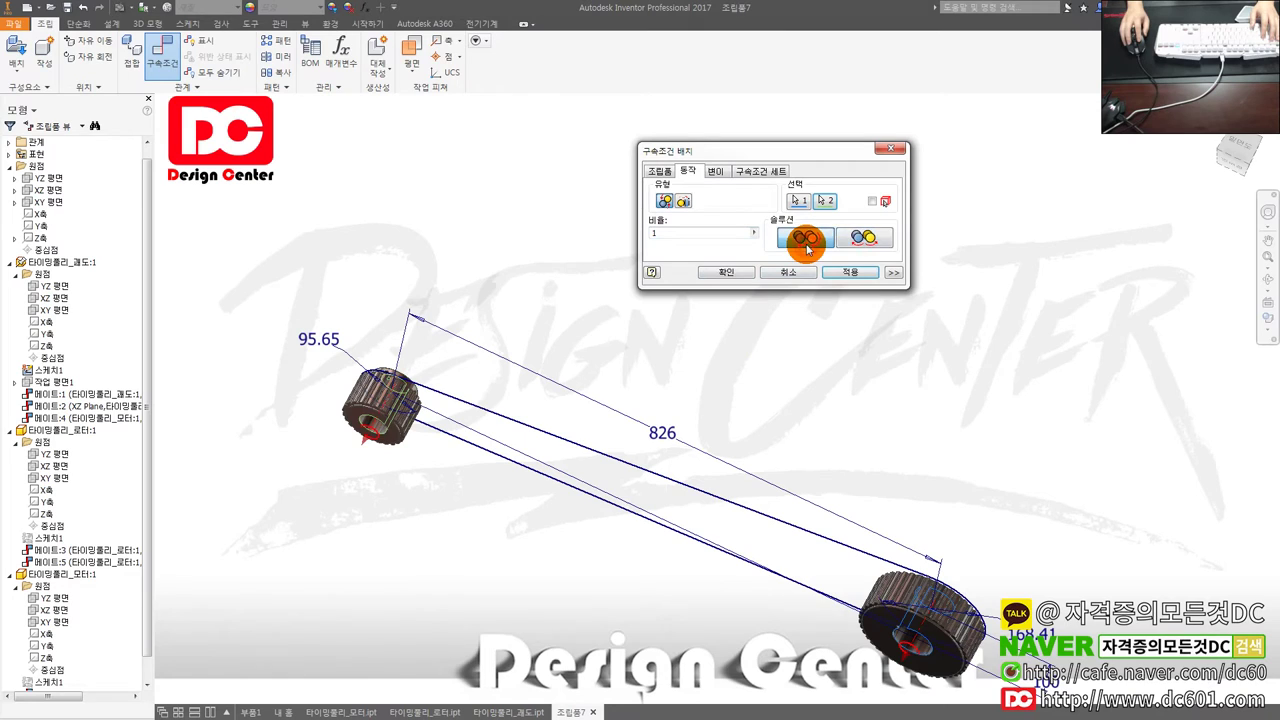
pyautogui.click(742, 279)
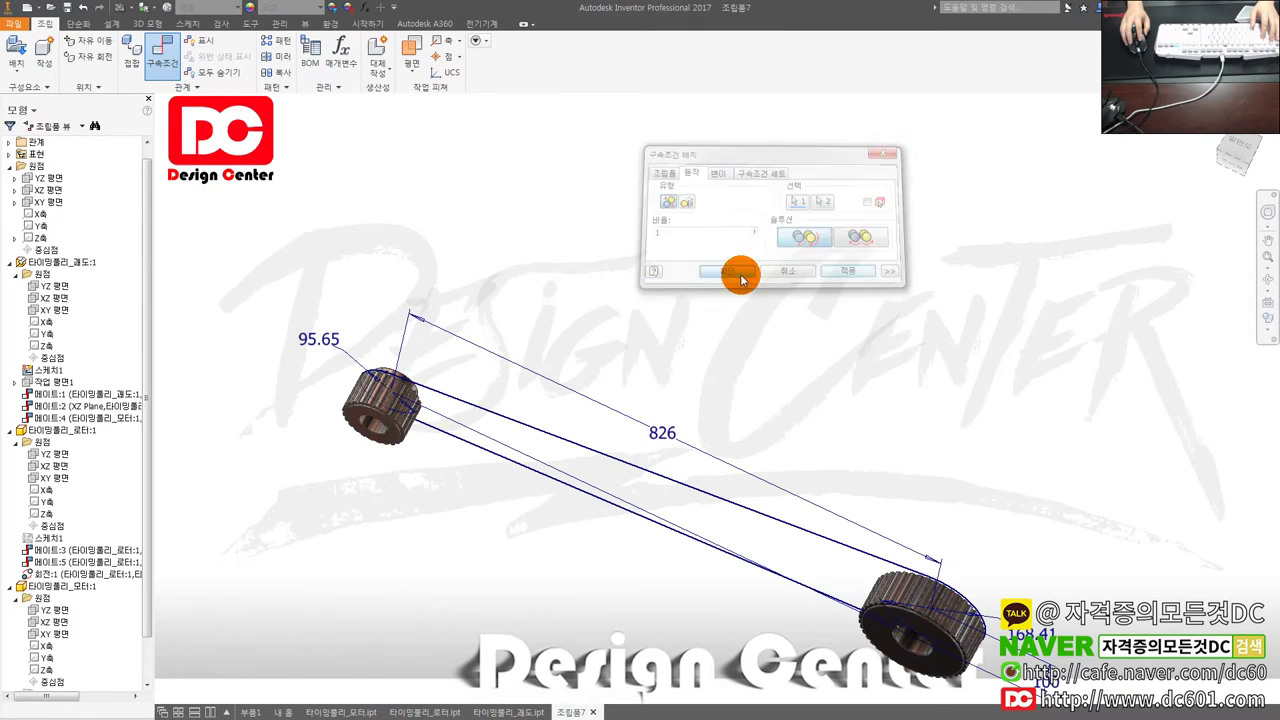
pyautogui.scroll(2, 575, 369)
pyautogui.click(785, 528)
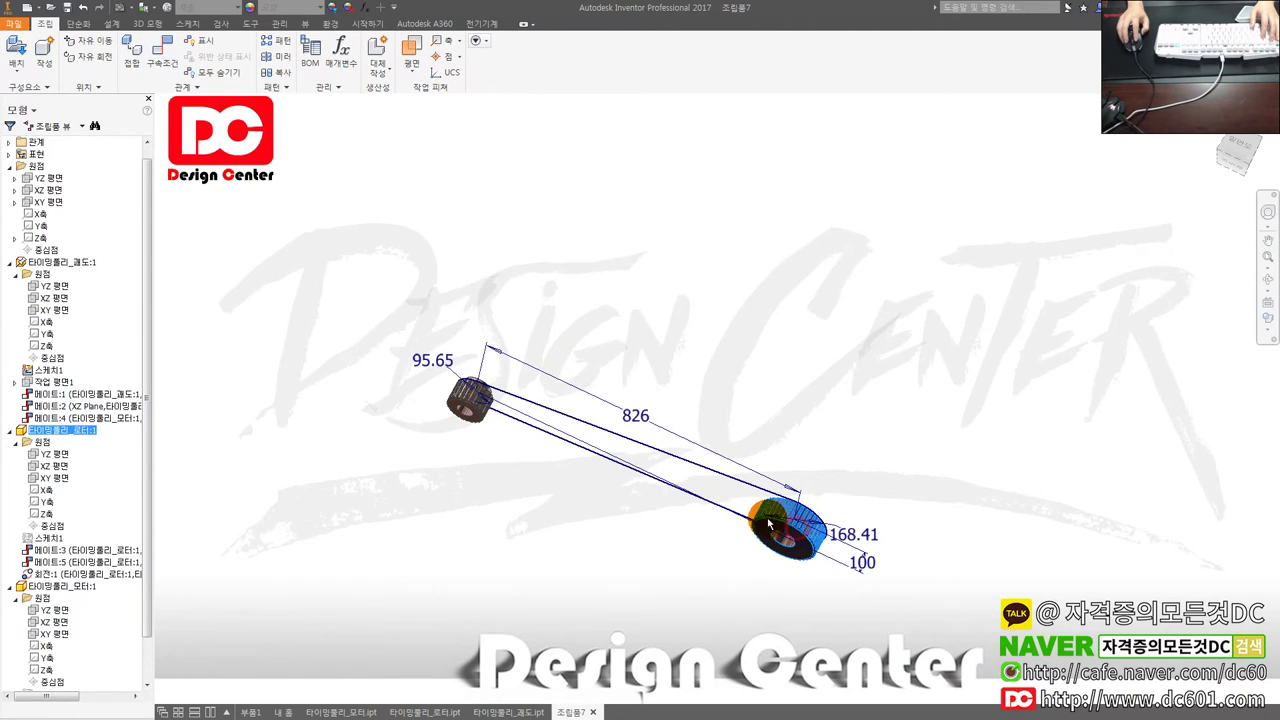
# Step: Deselect the pulley and view the belt path from the ViewCube Top face, zoomed to fit
pyautogui.scroll(-3, 727, 505)
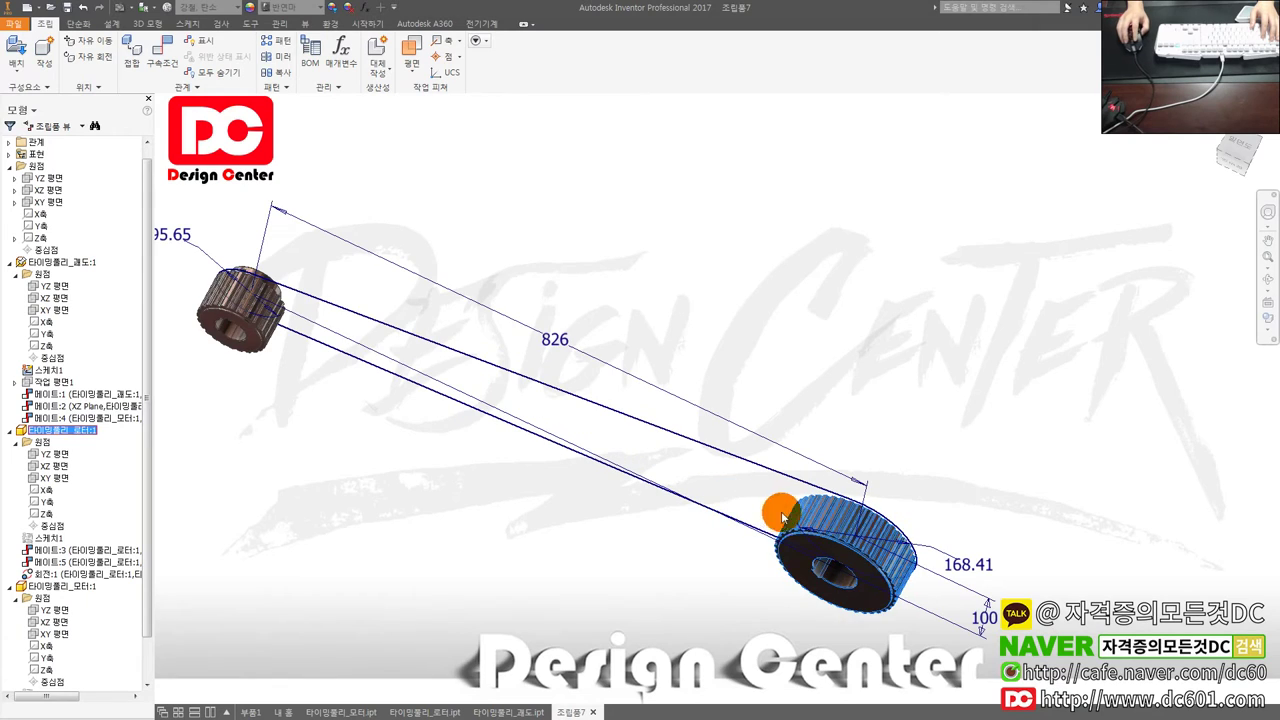
pyautogui.click(1237, 172)
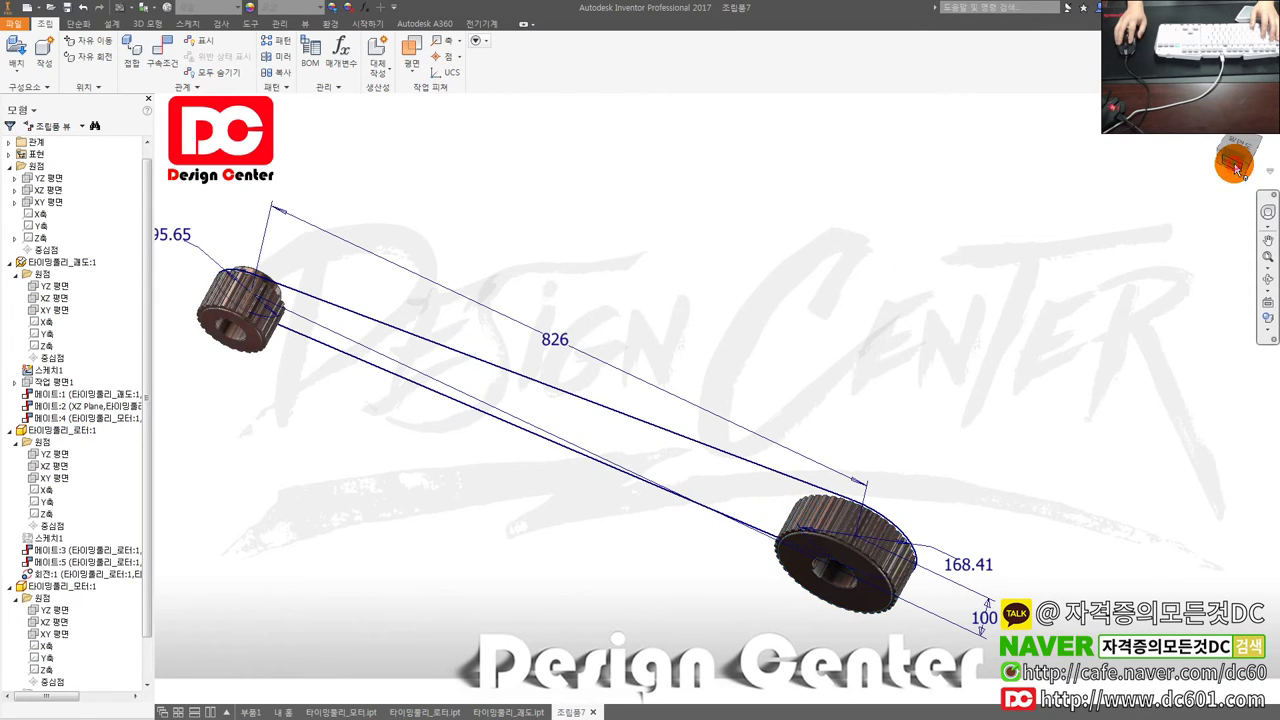
pyautogui.click(1237, 172)
pyautogui.scroll(-3, 777, 374)
pyautogui.scroll(1, 709, 380)
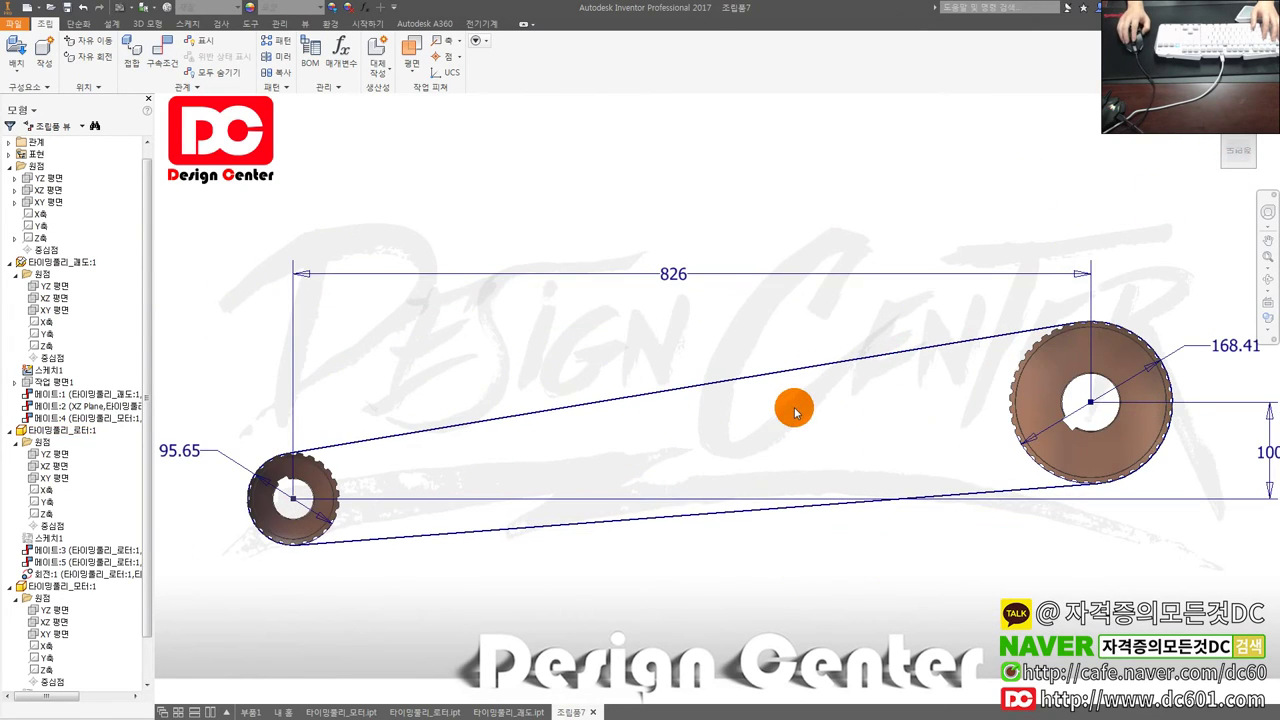
pyautogui.scroll(2, 795, 410)
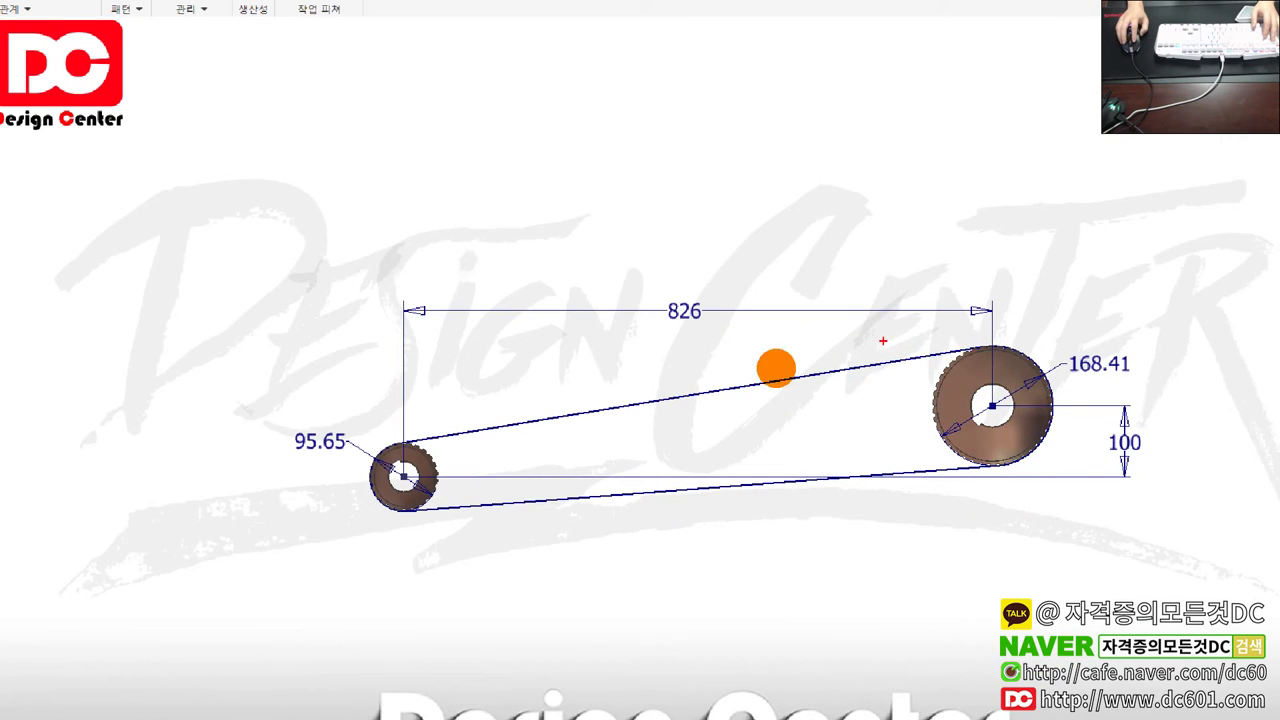
pyautogui.moveTo(990, 348); pyautogui.dragTo(640, 330)
pyautogui.moveTo(388, 410); pyautogui.dragTo(392, 430)
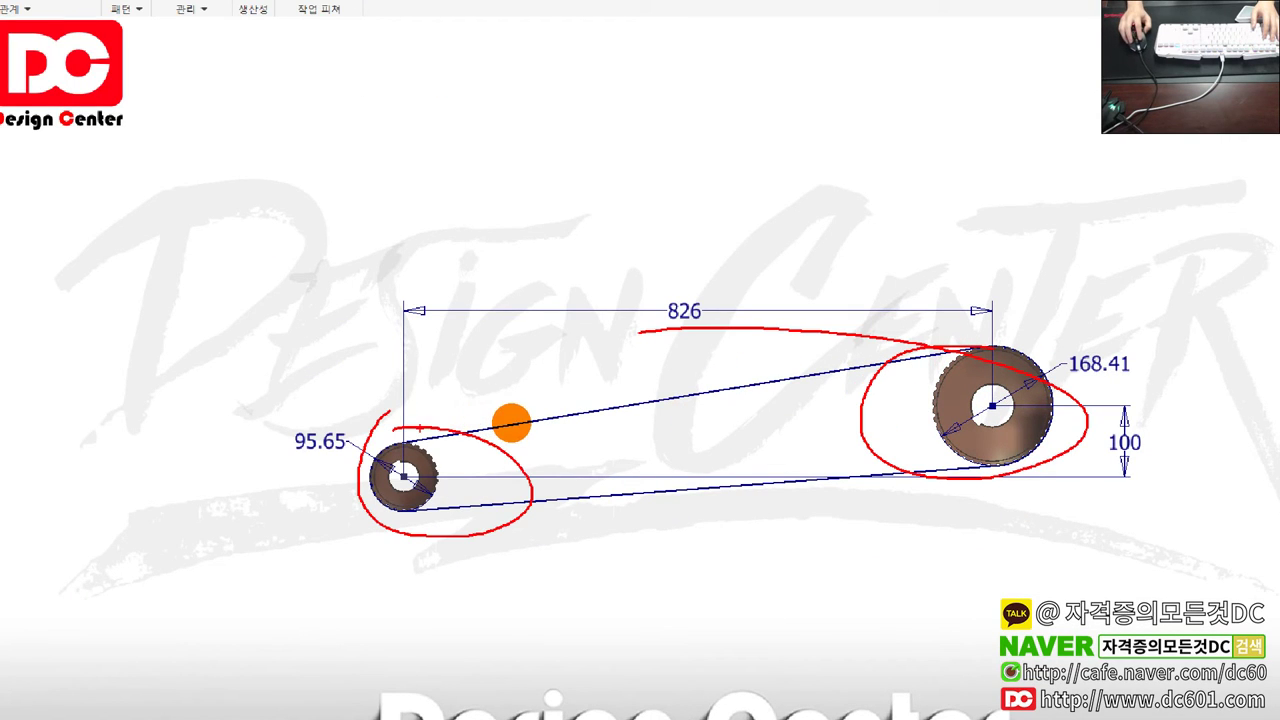
pyautogui.moveTo(480, 215); pyautogui.dragTo(517, 322)
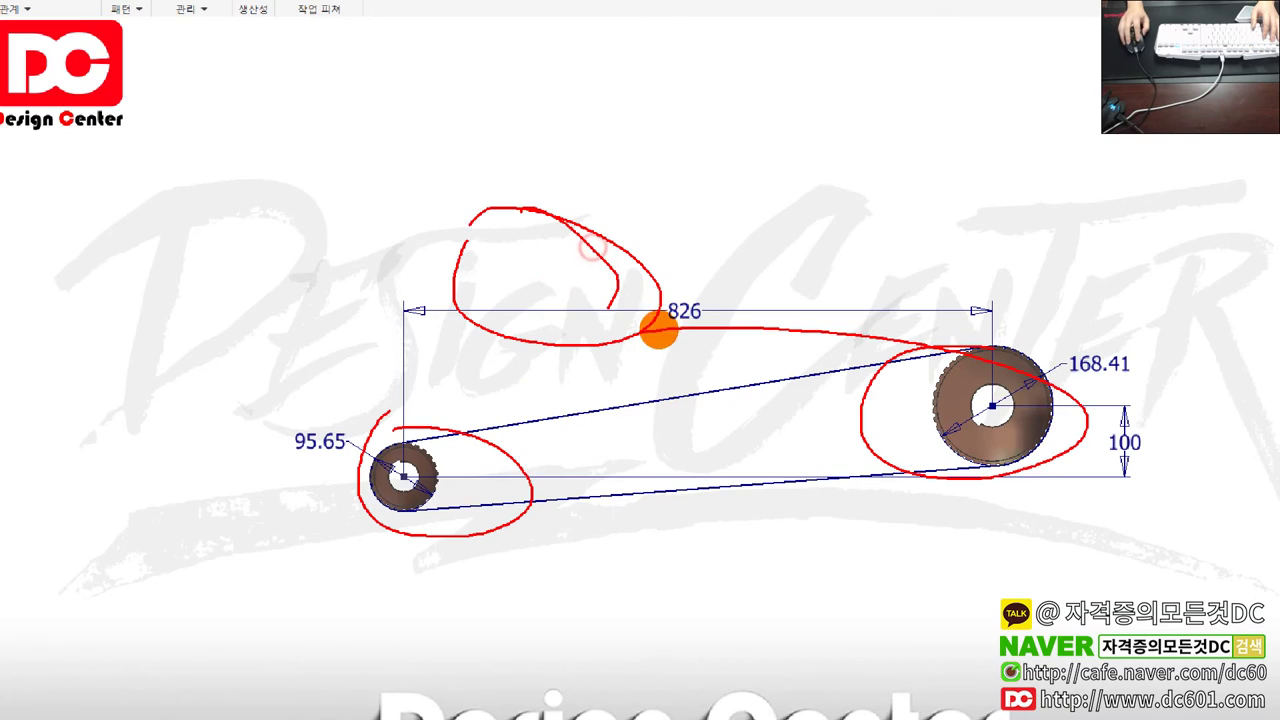
pyautogui.moveTo(752, 198); pyautogui.dragTo(738, 268)
pyautogui.moveTo(527, 168); pyautogui.dragTo(625, 235)
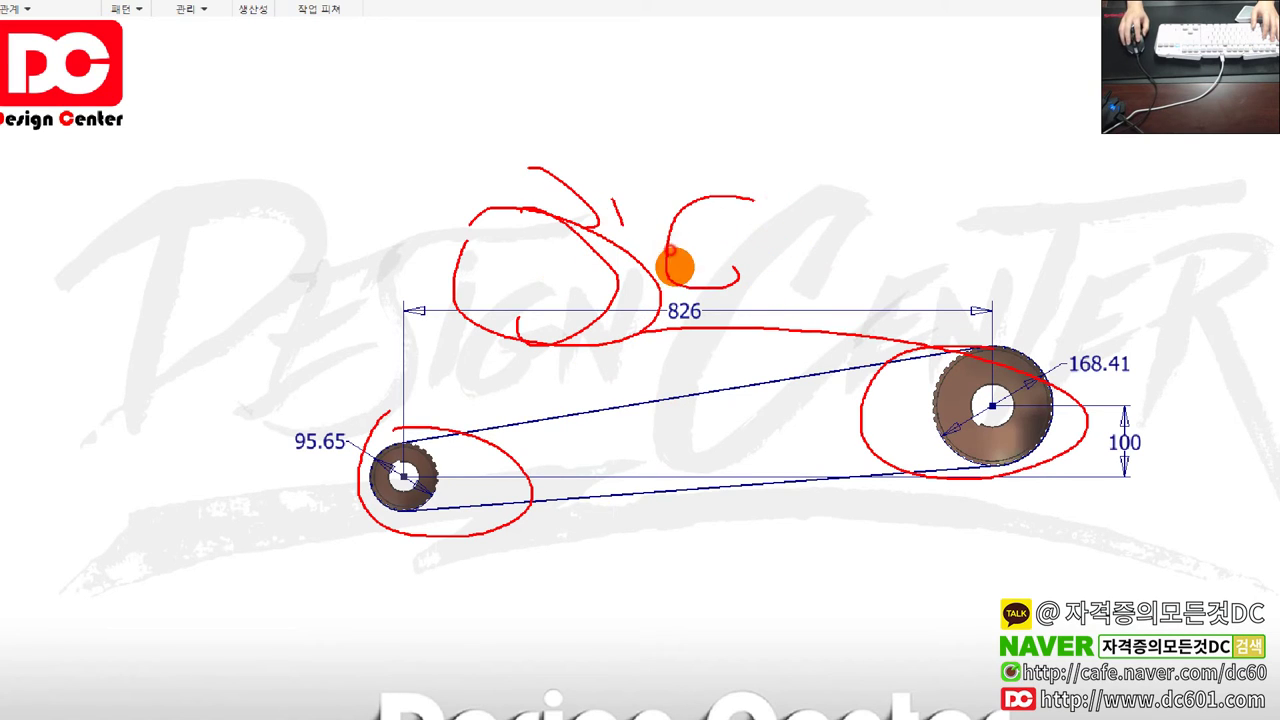
pyautogui.moveTo(745, 163); pyautogui.dragTo(622, 232)
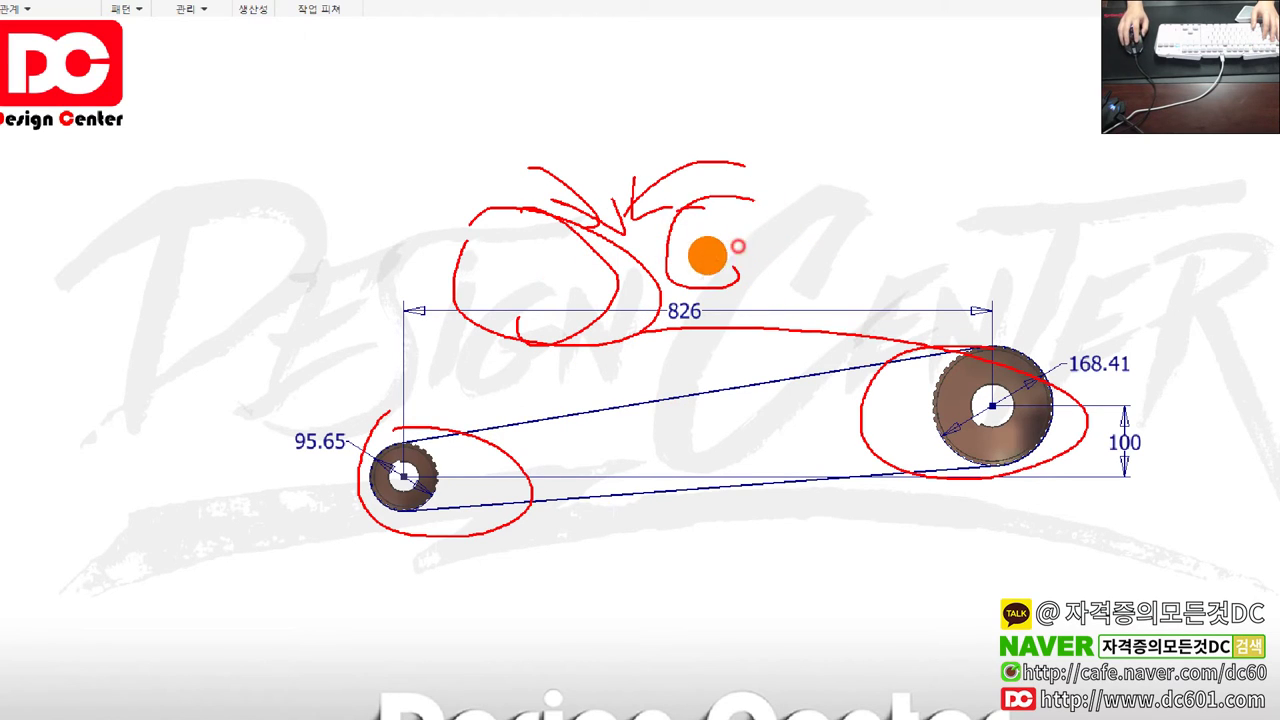
pyautogui.moveTo(706, 197); pyautogui.dragTo(666, 276)
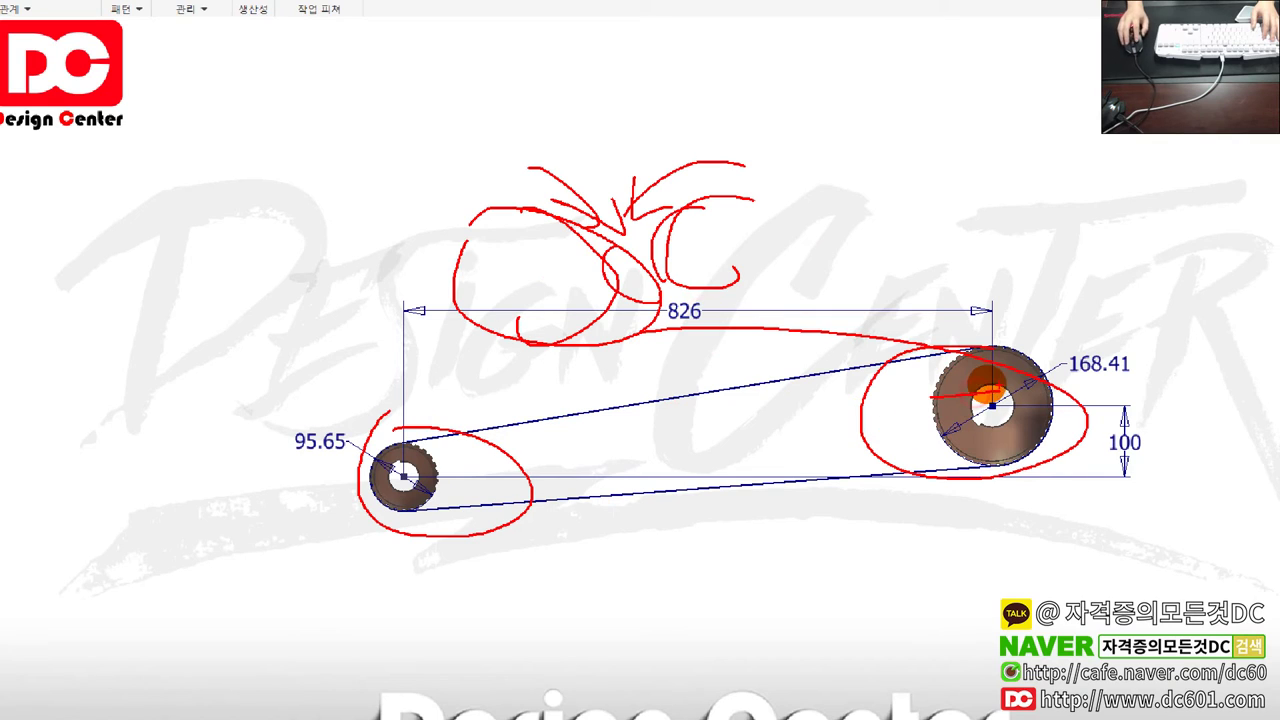
pyautogui.moveTo(866, 363)
pyautogui.mouseDown()
pyautogui.moveTo(723, 511)
pyautogui.moveTo(986, 374)
pyautogui.moveTo(680, 374)
pyautogui.moveTo(605, 528)
pyautogui.mouseUp()
pyautogui.moveTo(726, 494)
pyautogui.mouseDown()
pyautogui.moveTo(826, 346)
pyautogui.moveTo(937, 494)
pyautogui.moveTo(606, 394)
pyautogui.mouseUp()
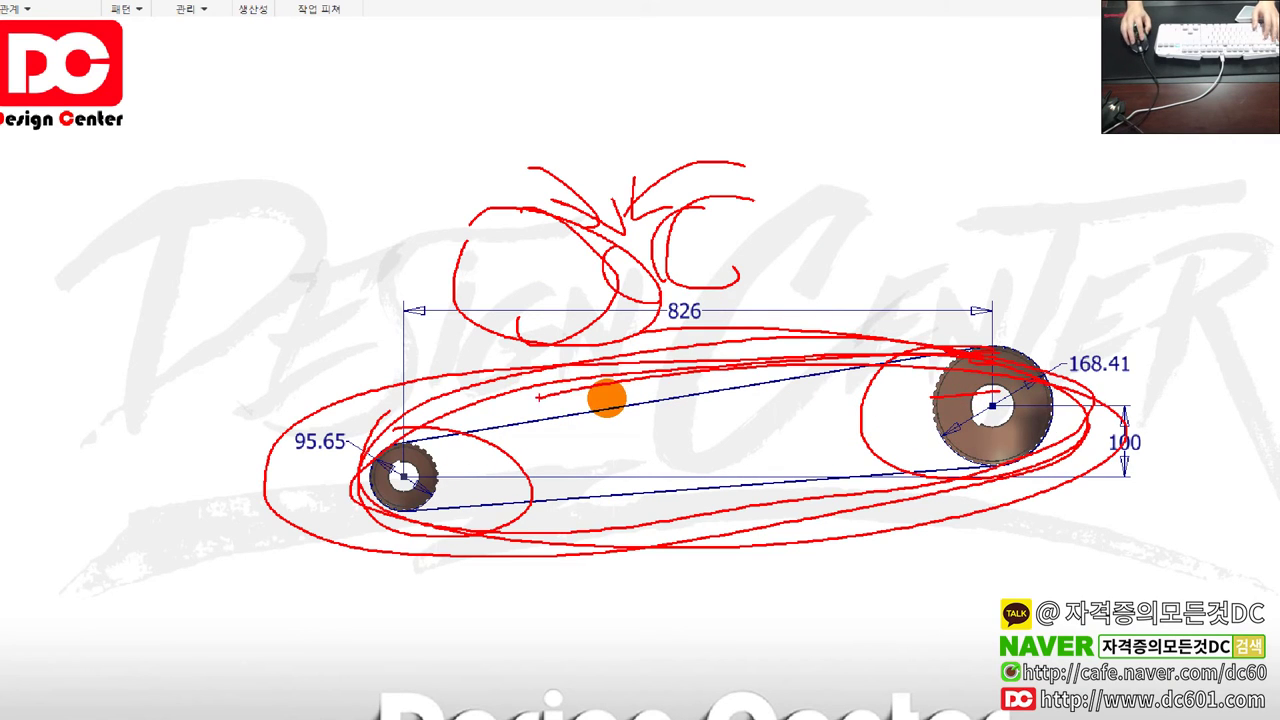
pyautogui.press('Escape')
pyautogui.moveTo(706, 404); pyautogui.dragTo(620, 372, button='middle')
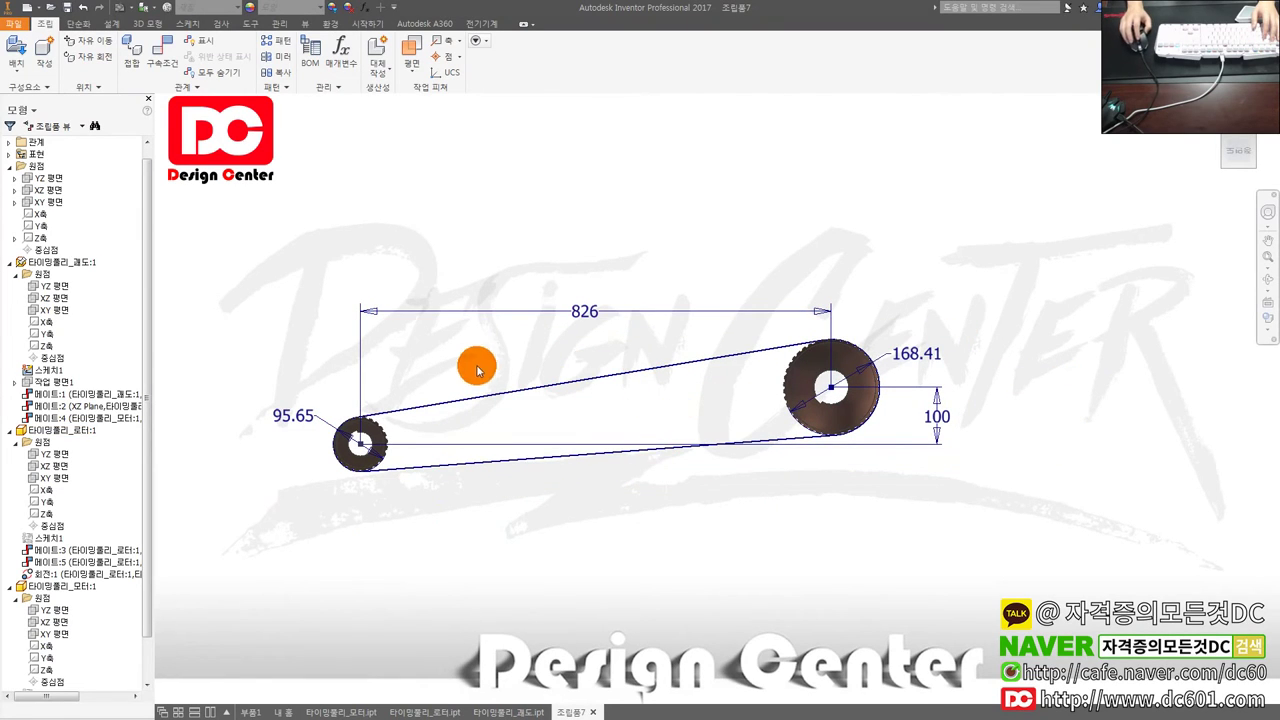
# Step: Begin an Angle constraint on the rotor pulley's plane, then abandon that first attempt
pyautogui.press('F6')
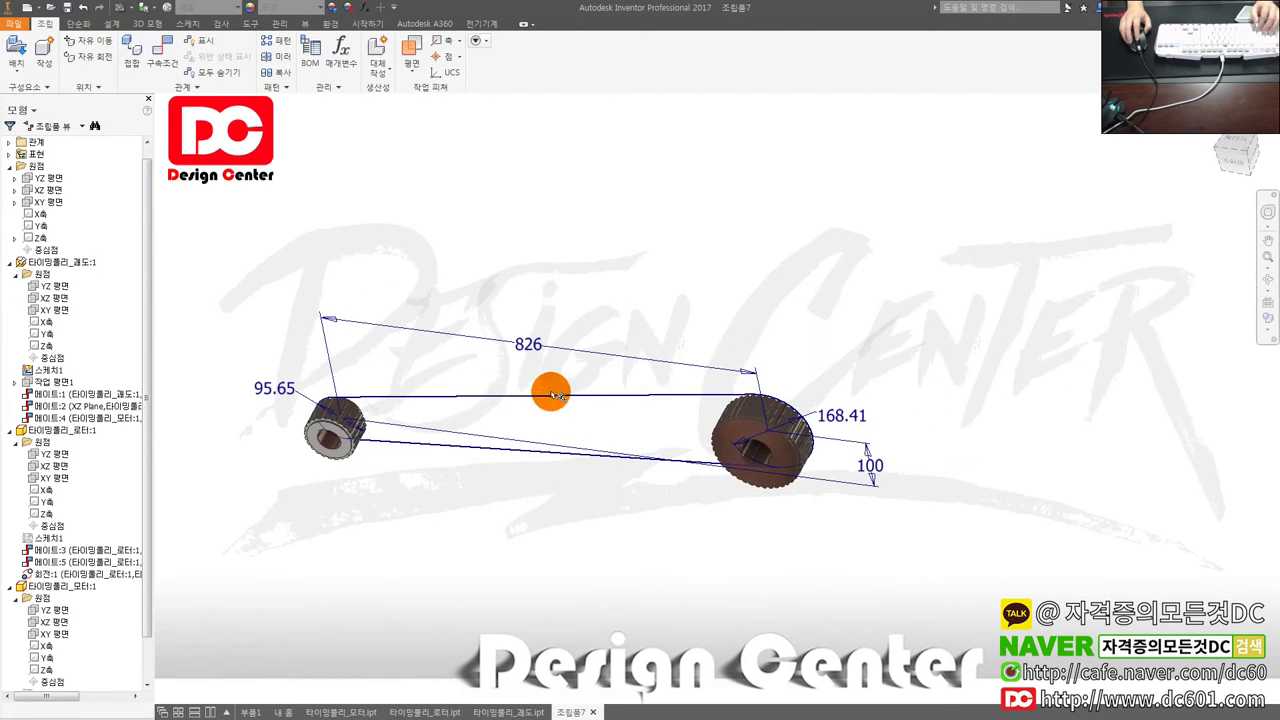
pyautogui.press('c')
pyautogui.click(688, 202)
pyautogui.click(786, 237)
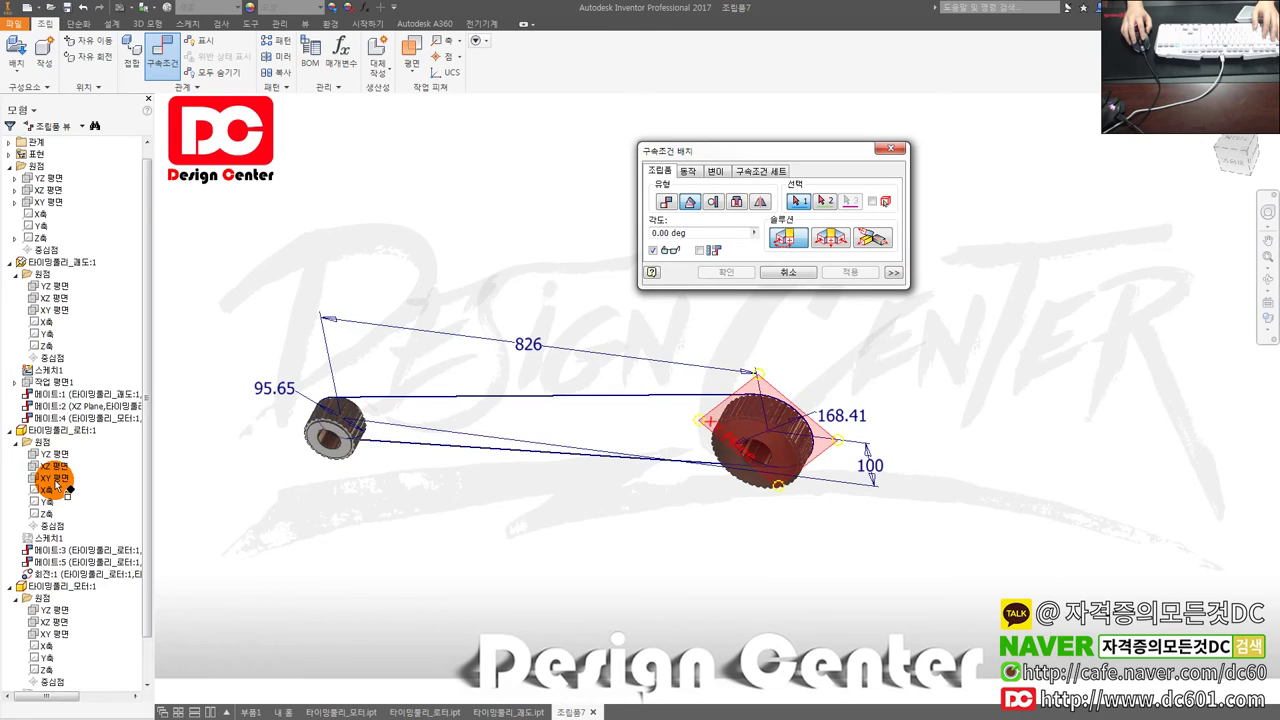
pyautogui.click(57, 484)
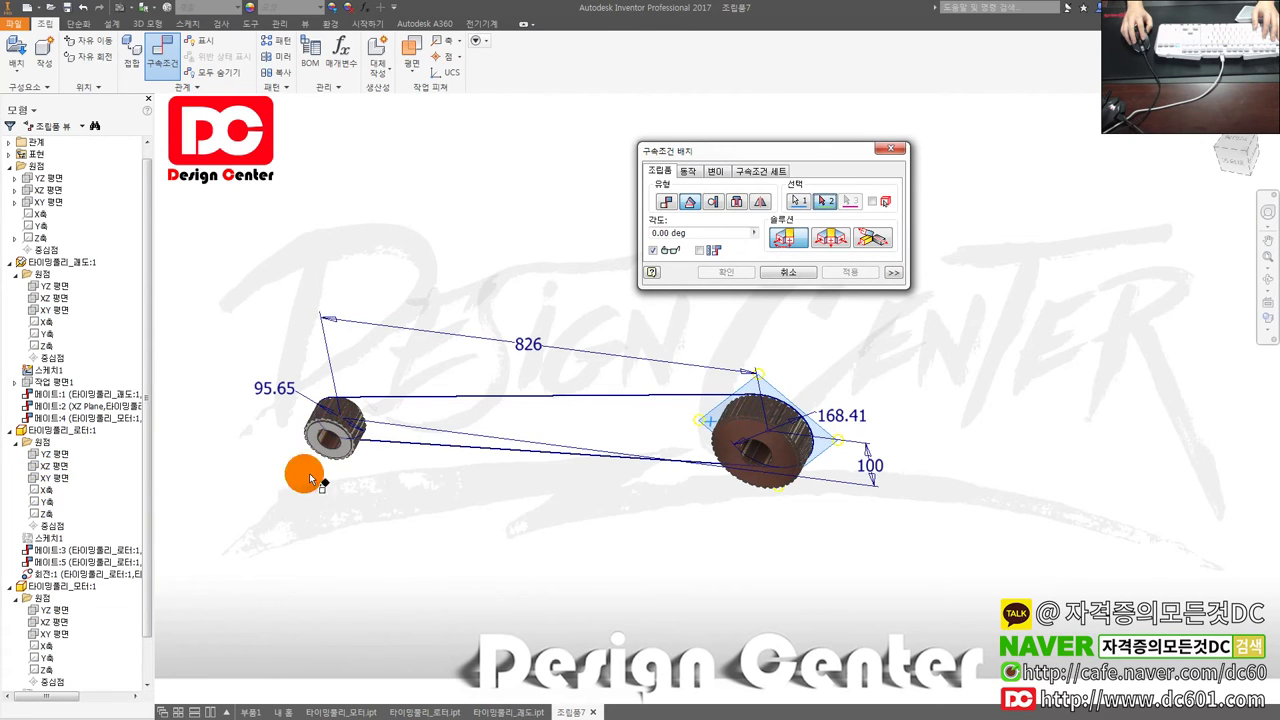
pyautogui.press('Return')
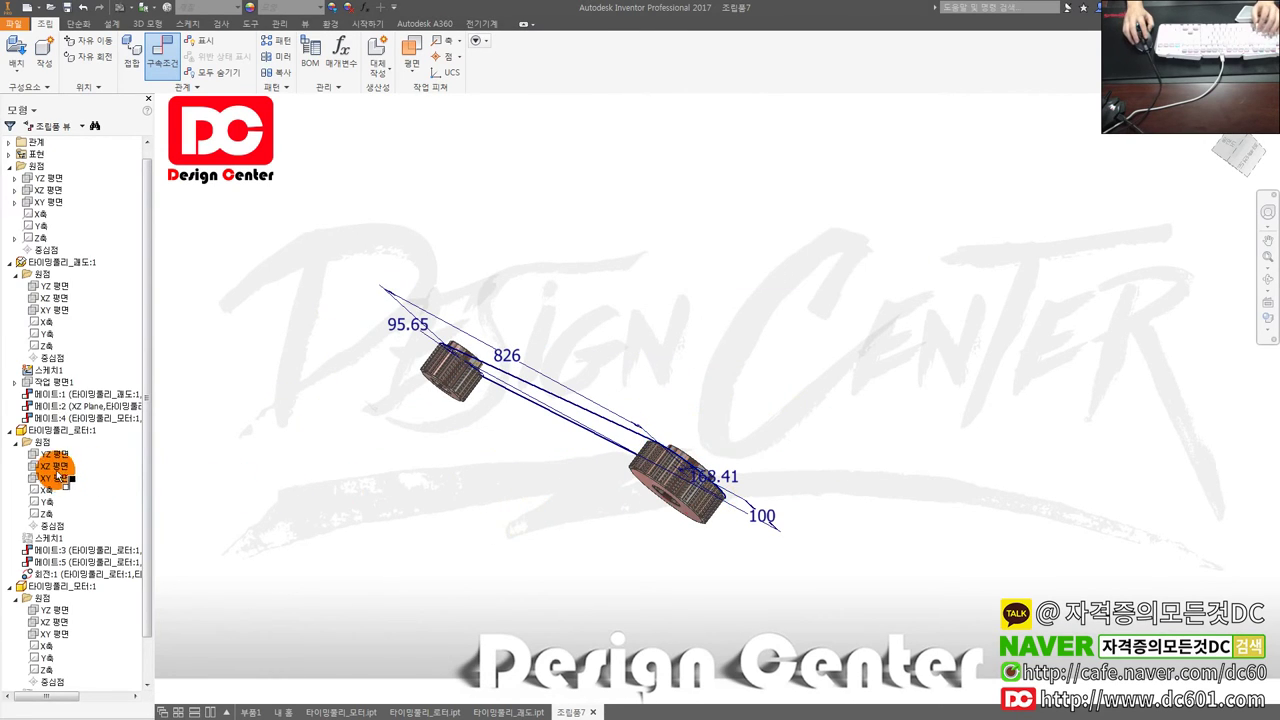
# Step: Constrain the rotor's XZ plane to the assembly XZ plane at 0.00 deg and return Home
pyautogui.press('c')
pyautogui.click(56, 467)
pyautogui.click(689, 201)
pyautogui.click(787, 239)
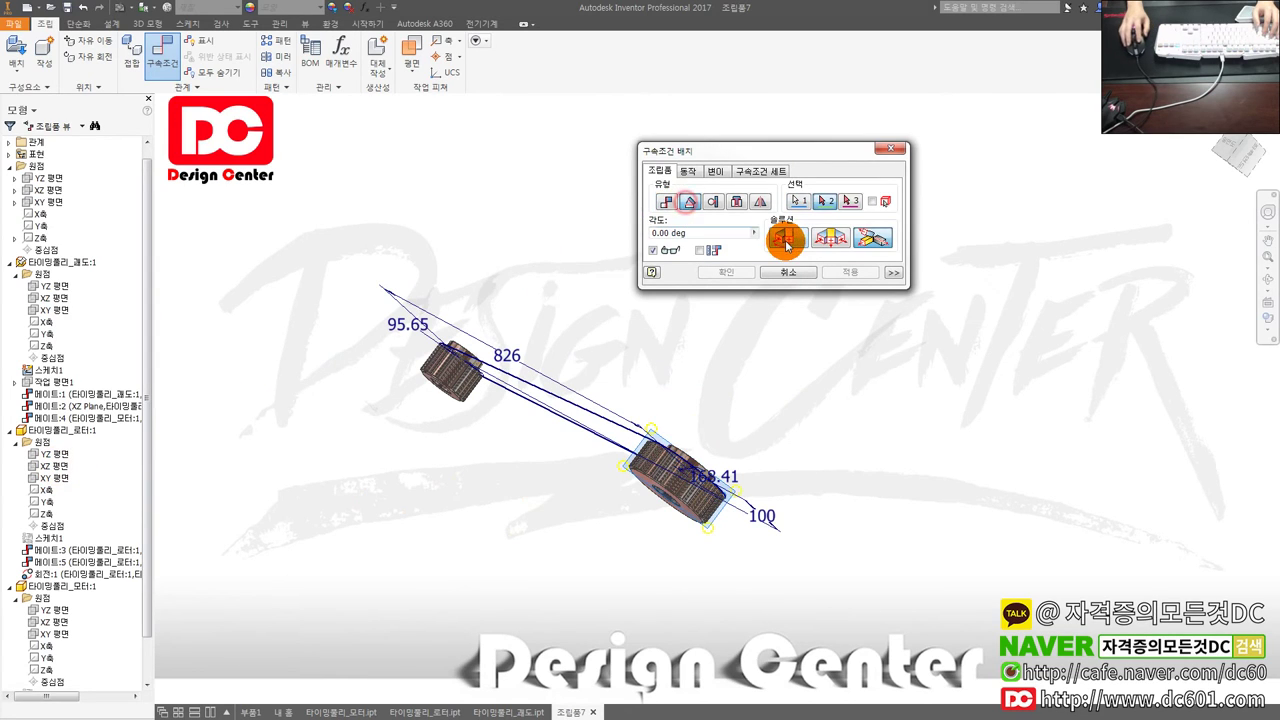
pyautogui.click(52, 190)
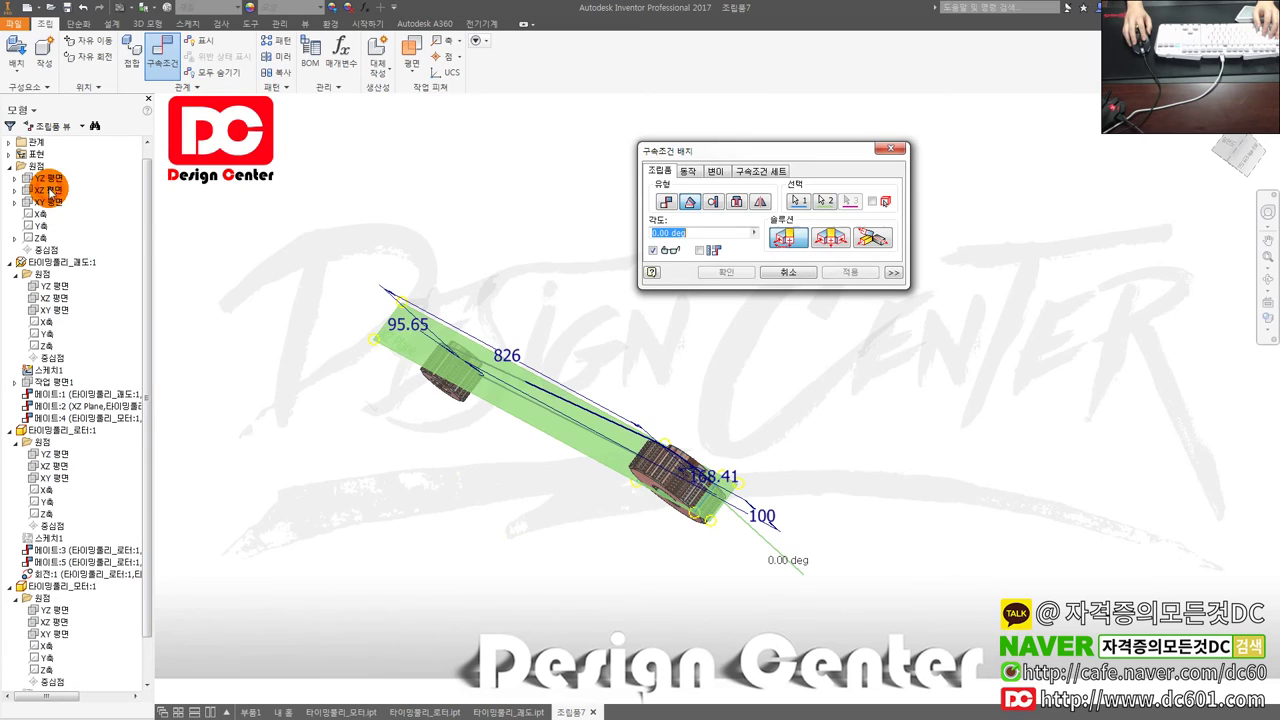
pyautogui.click(803, 237)
pyautogui.click(838, 279)
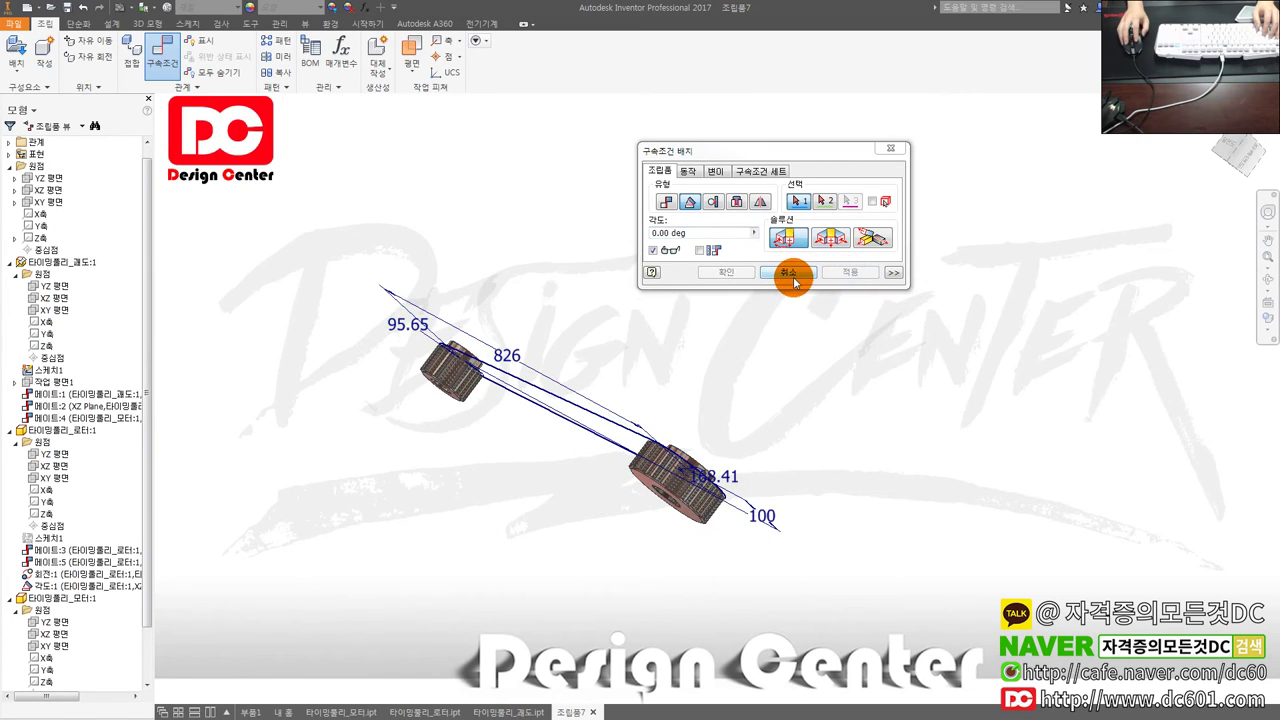
pyautogui.click(790, 274)
pyautogui.press('F6')
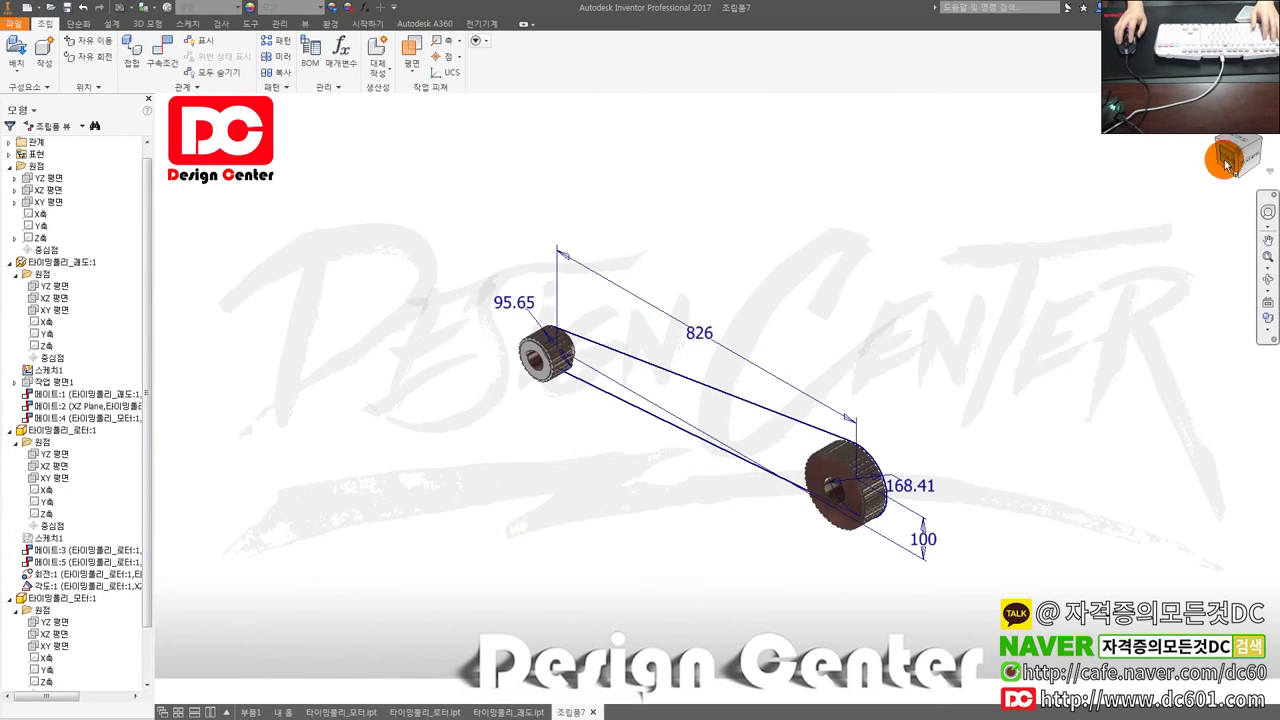
# Step: Enter the Inventor Studio environment and open the Animation Timeline
pyautogui.click(1229, 164)
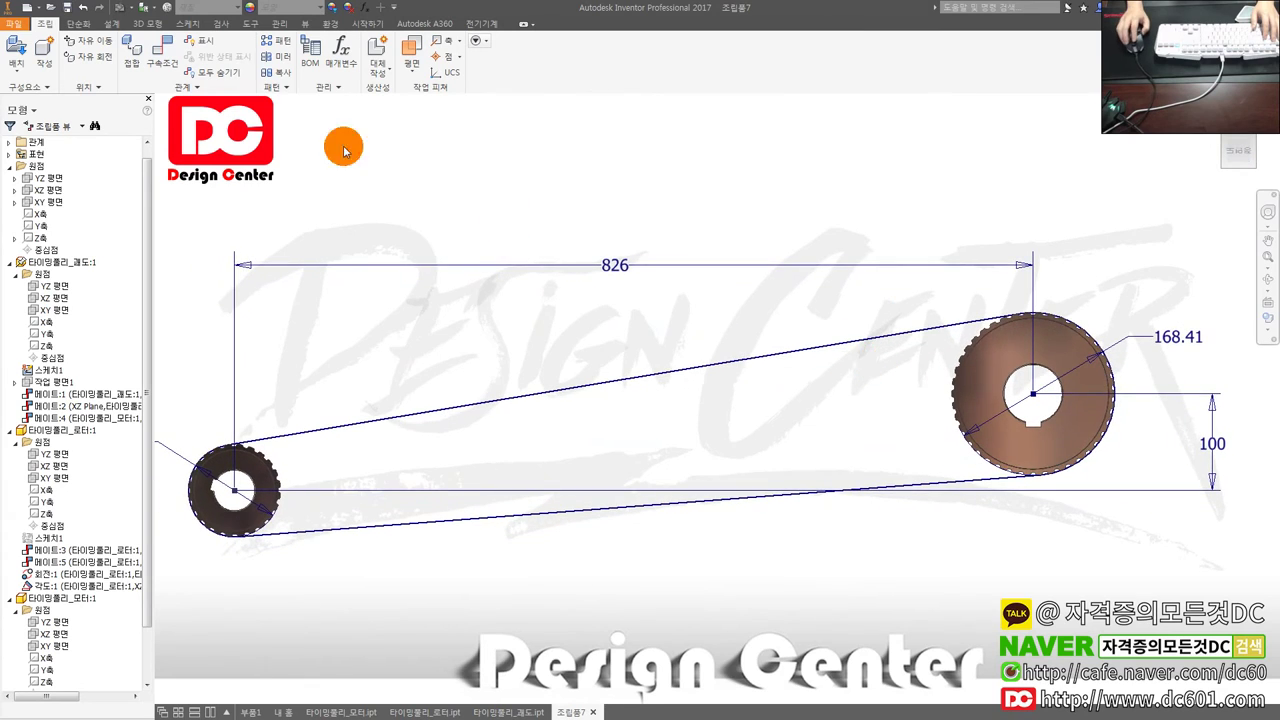
pyautogui.click(280, 23)
pyautogui.click(305, 23)
pyautogui.click(334, 23)
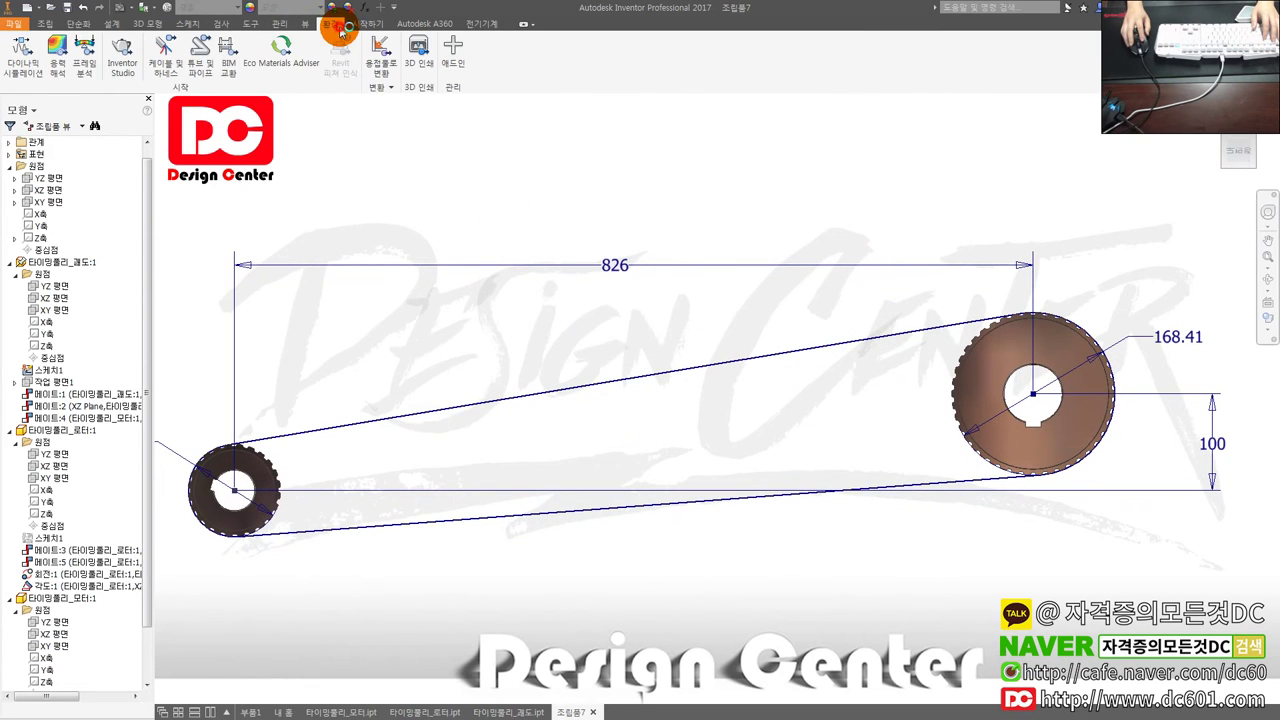
pyautogui.click(122, 52)
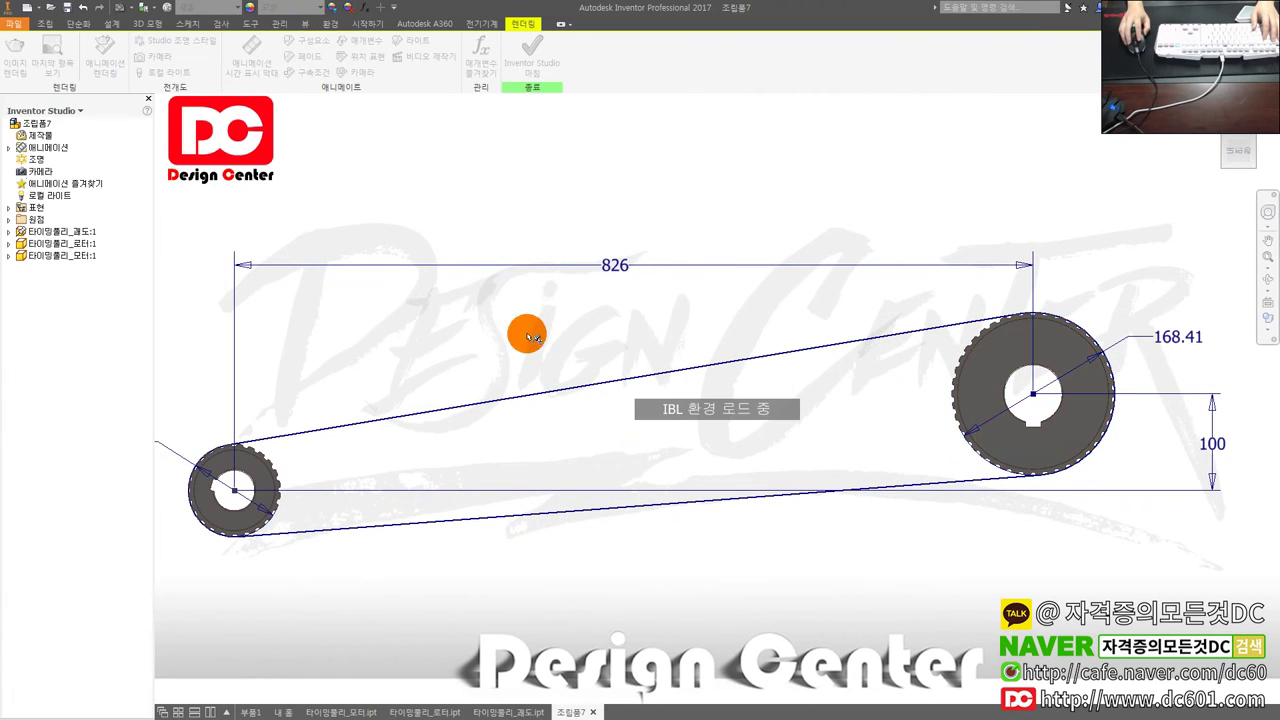
pyautogui.click(251, 50)
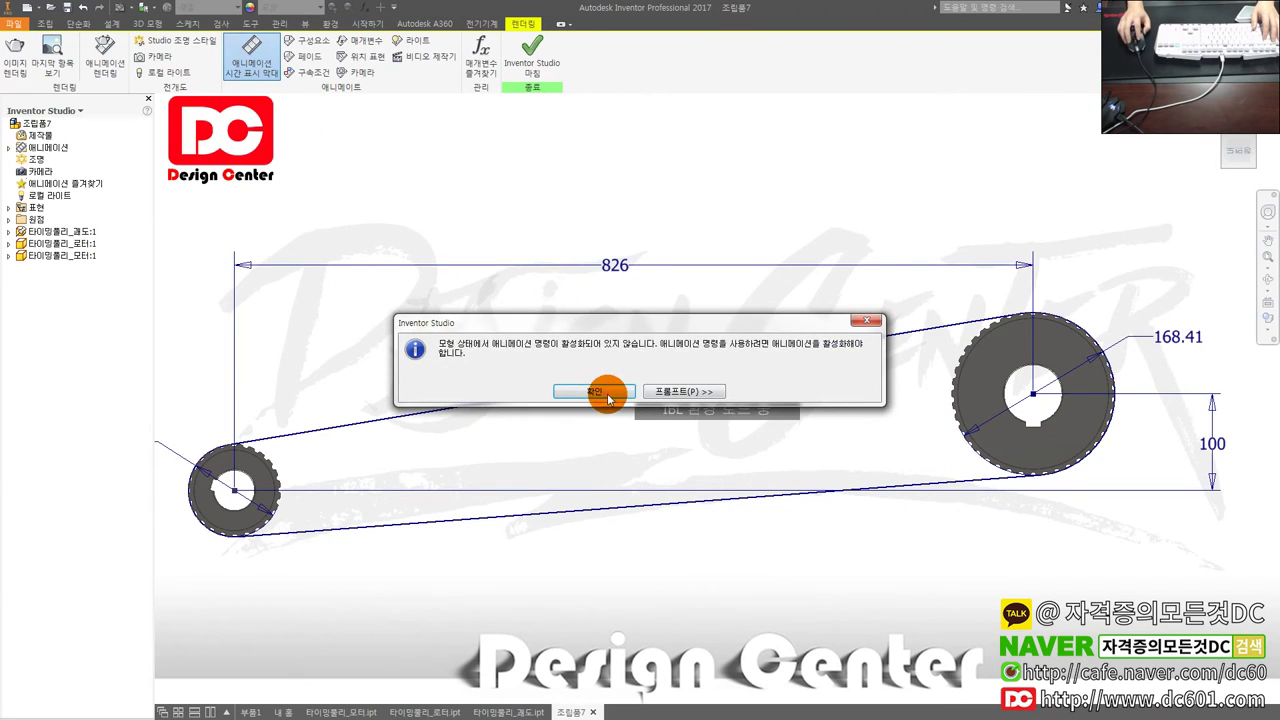
pyautogui.click(598, 390)
# Step: Change the animation length from 30 to 10 seconds and expand the timeline
pyautogui.click(1220, 665)
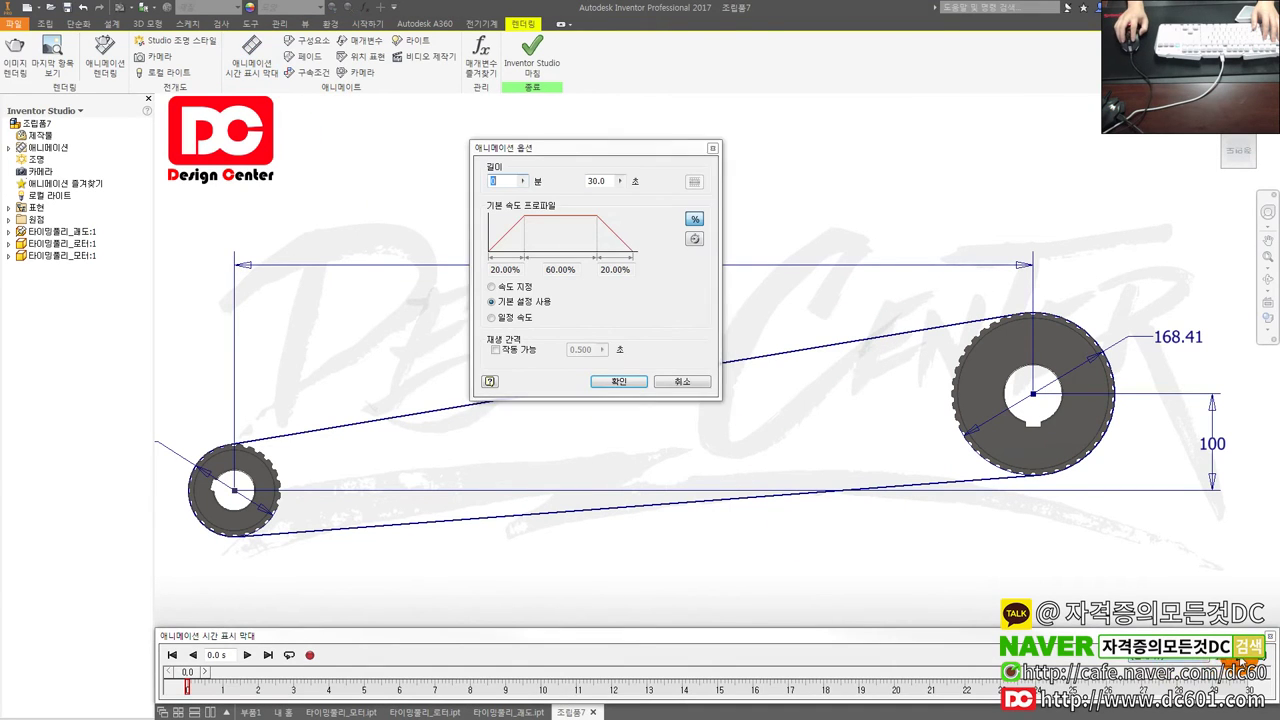
pyautogui.doubleClick(601, 181)
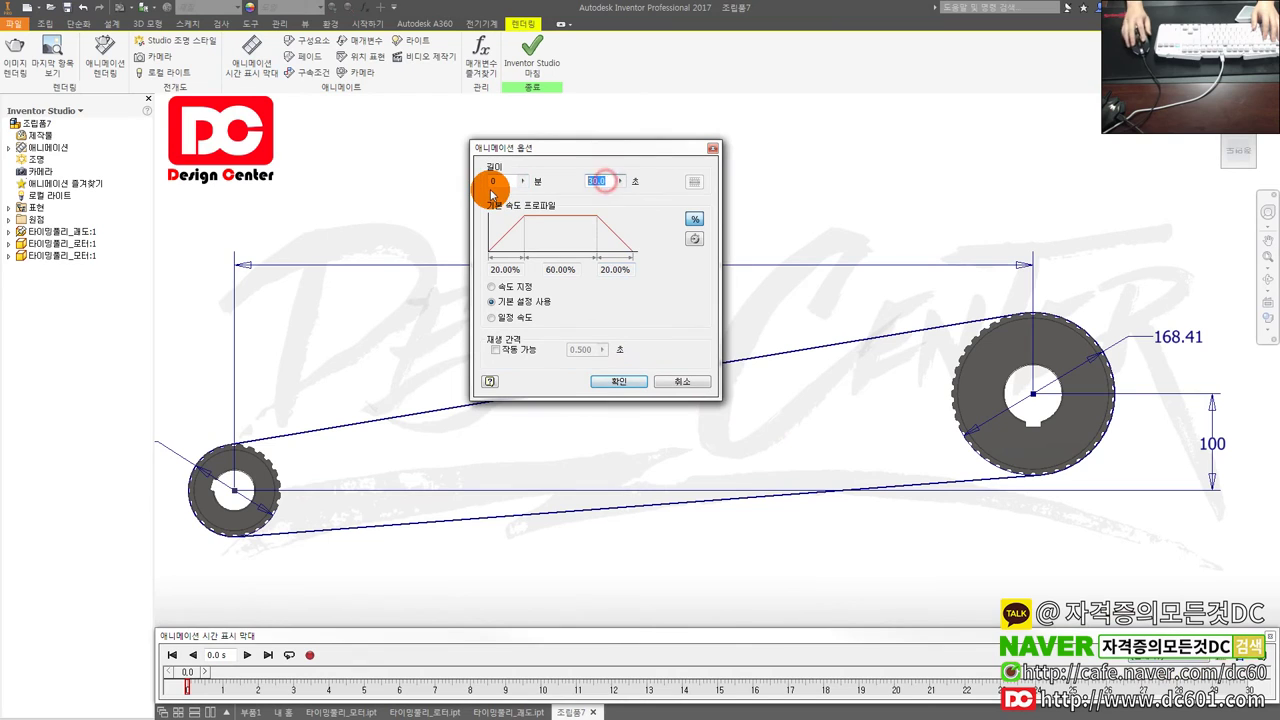
pyautogui.write('10')
pyautogui.click(621, 381)
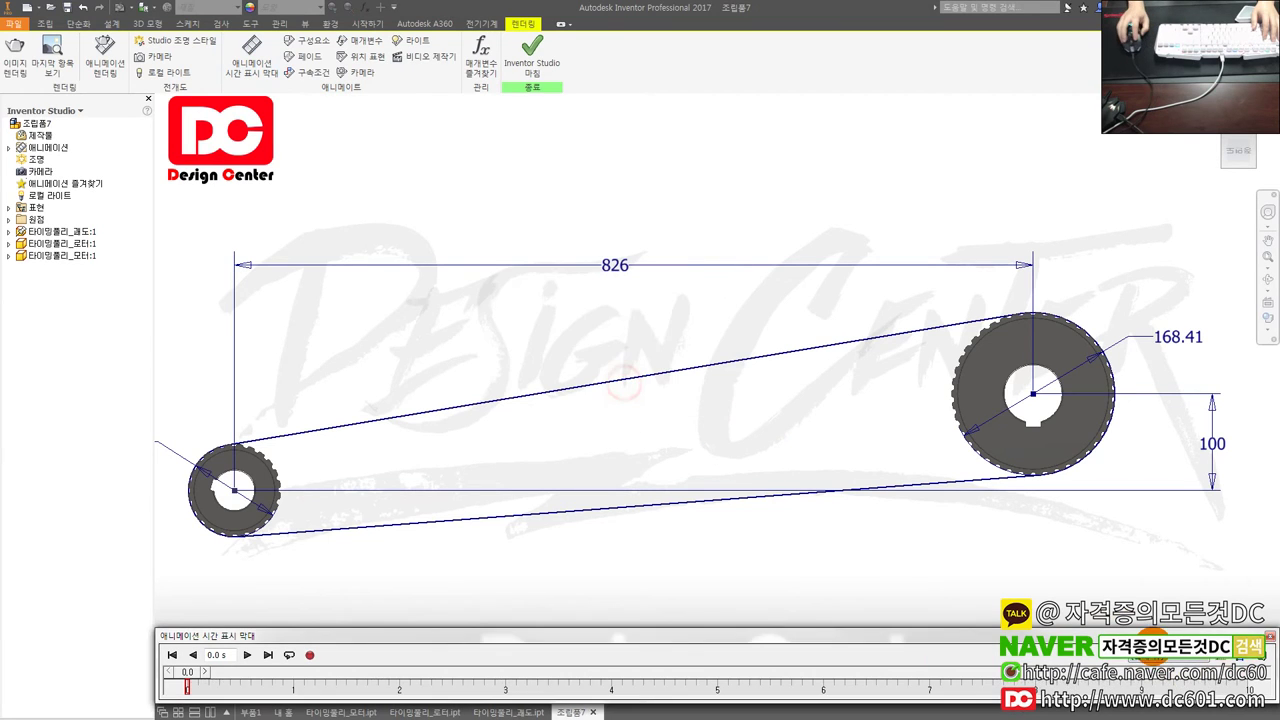
pyautogui.click(1240, 660)
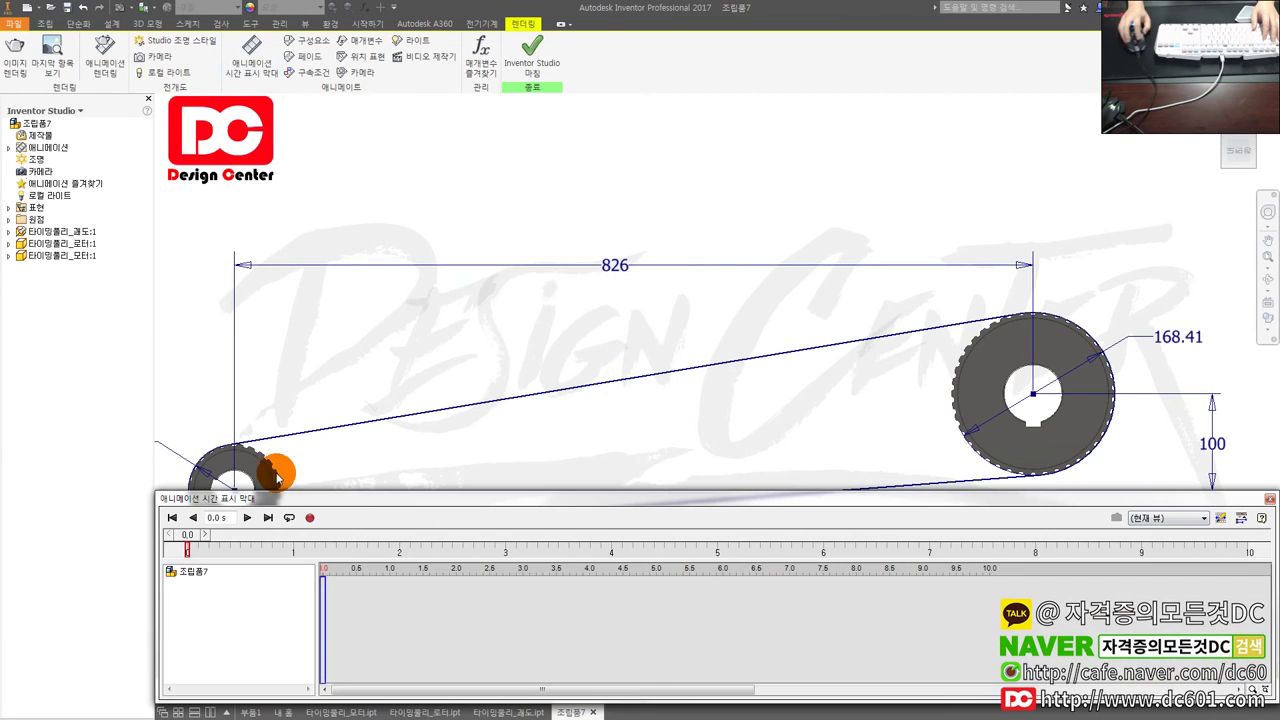
# Step: Expand the browser tree to reveal the rotor pulley's 각도:1 constraint
pyautogui.click(10, 219)
pyautogui.click(15, 256)
pyautogui.click(15, 256)
pyautogui.click(15, 245)
pyautogui.click(15, 245)
pyautogui.click(15, 245)
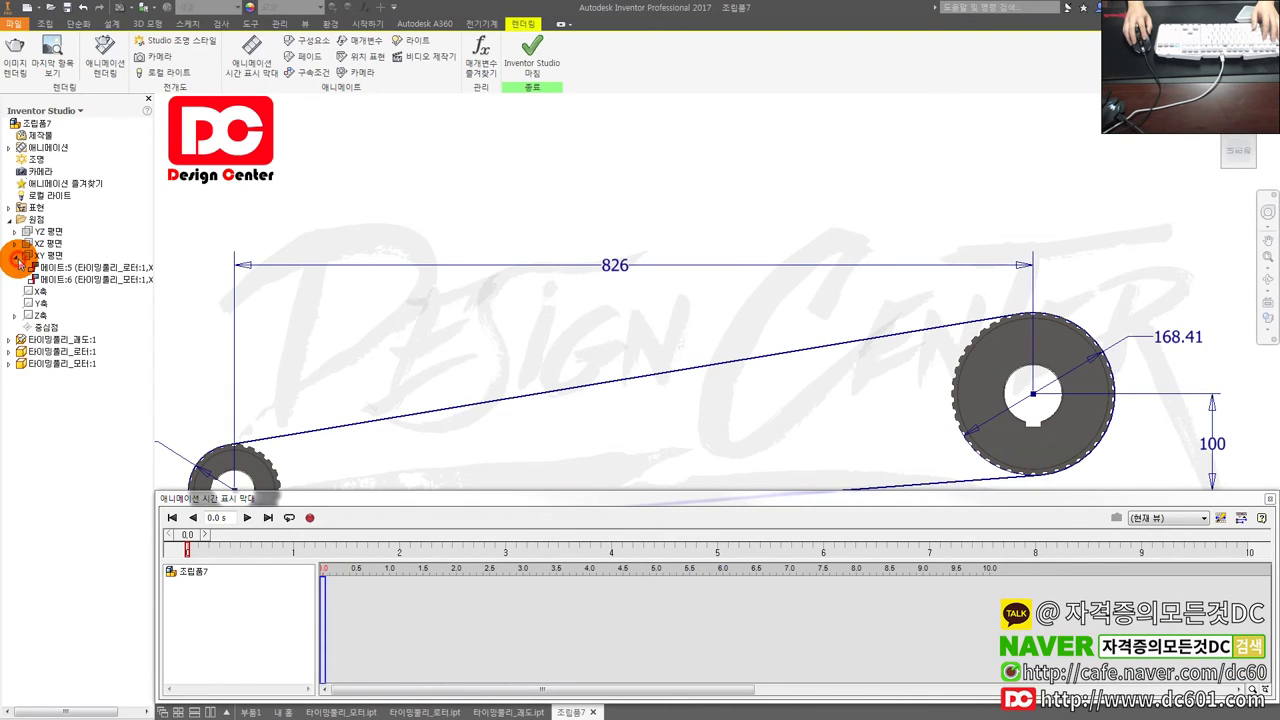
pyautogui.click(15, 245)
pyautogui.click(10, 340)
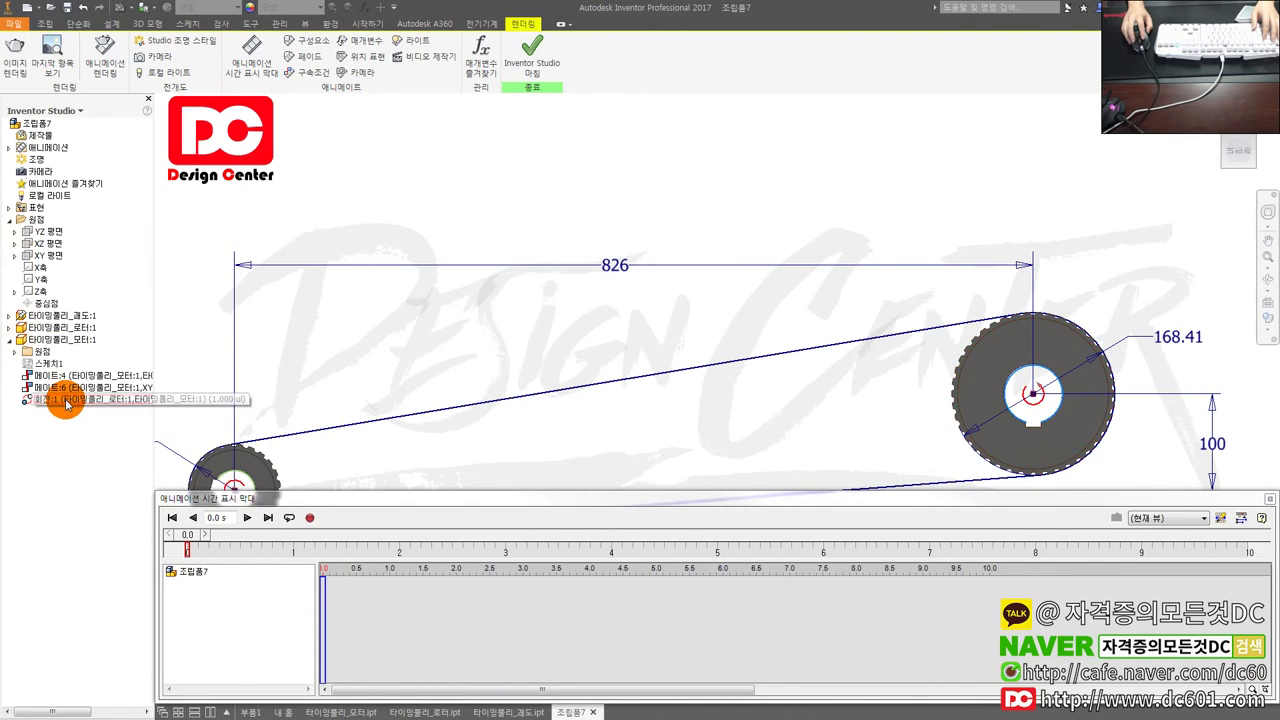
pyautogui.click(10, 340)
pyautogui.click(10, 327)
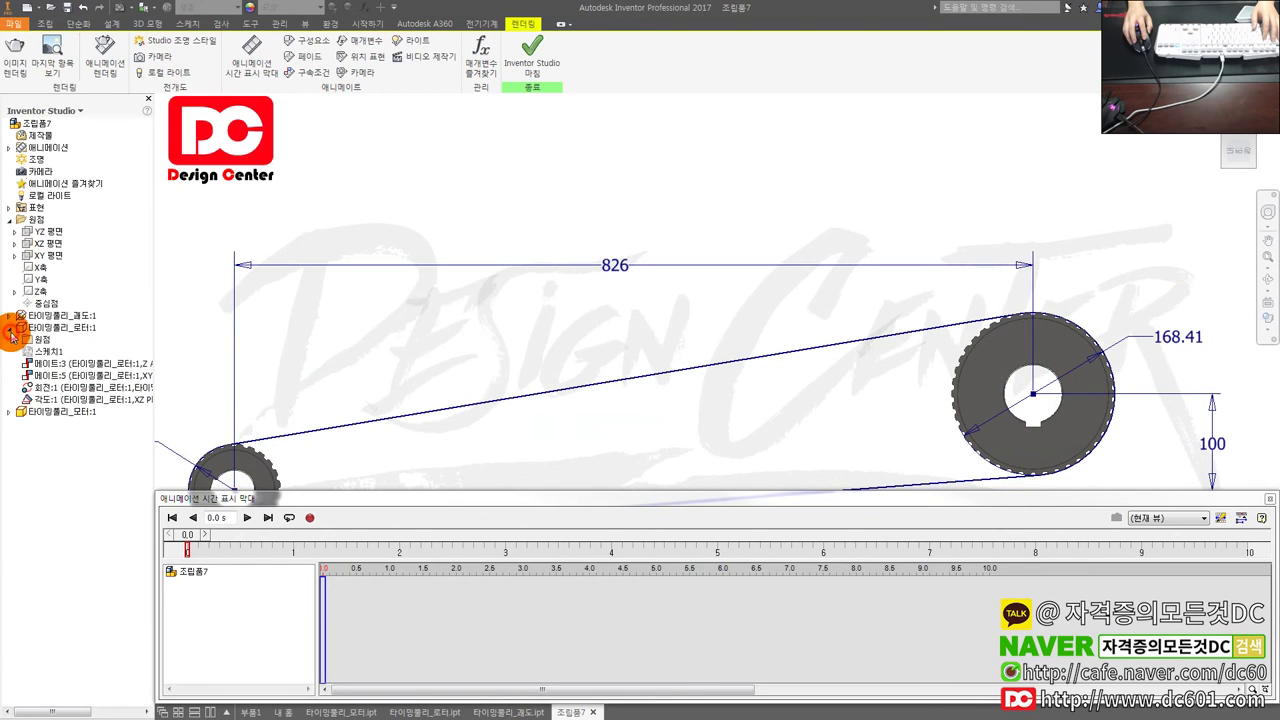
# Step: Animate 각도:1 to an end angle over 0–10 seconds
pyautogui.rightClick(50, 400)
pyautogui.click(95, 420)
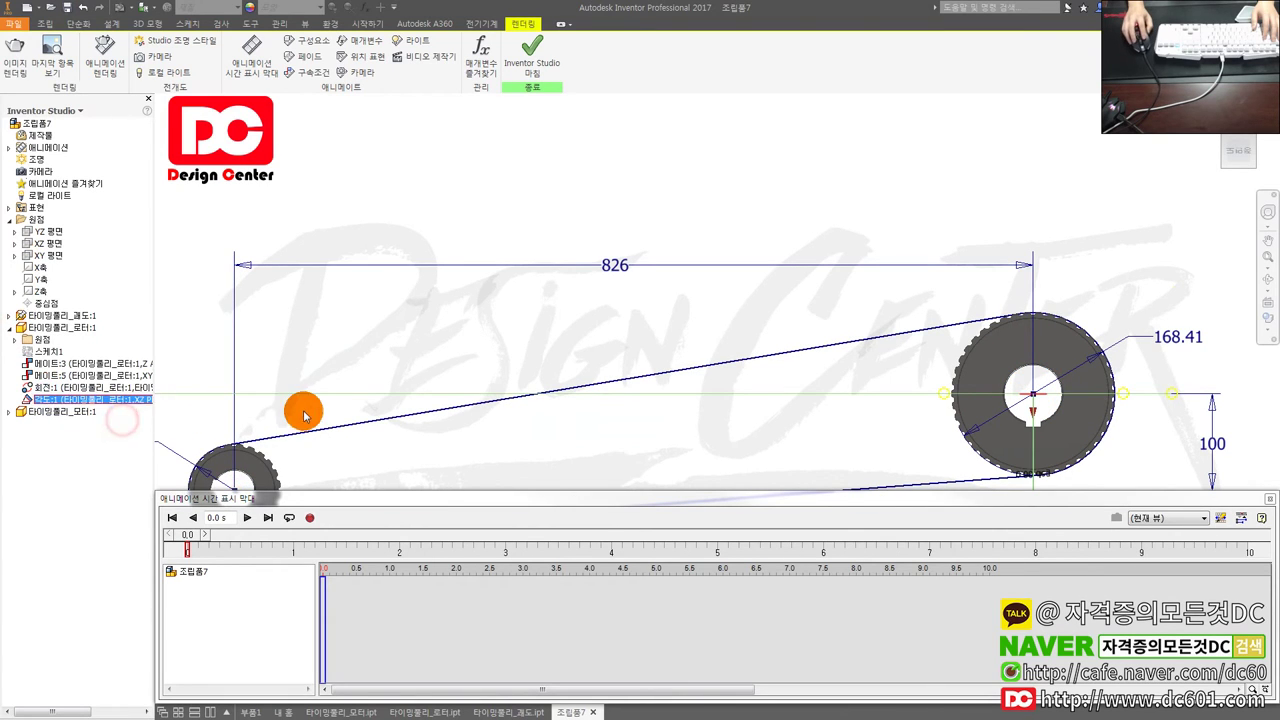
pyautogui.click(762, 206)
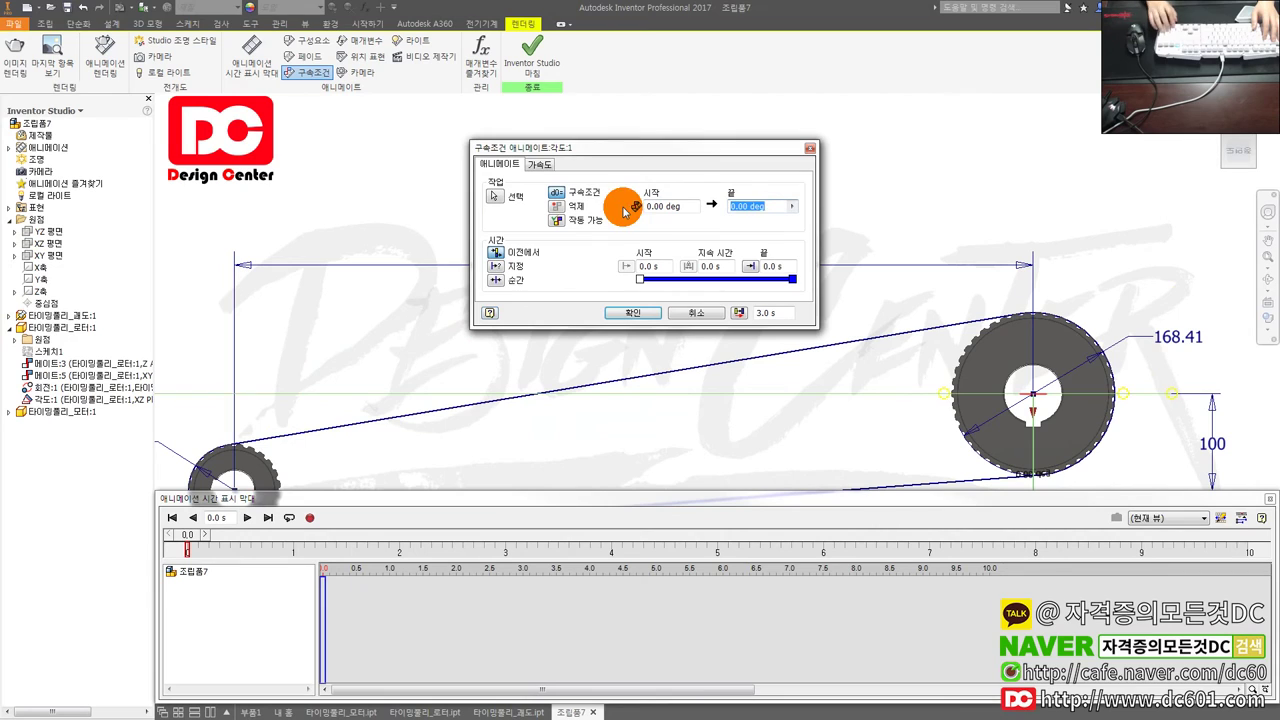
pyautogui.click(632, 312)
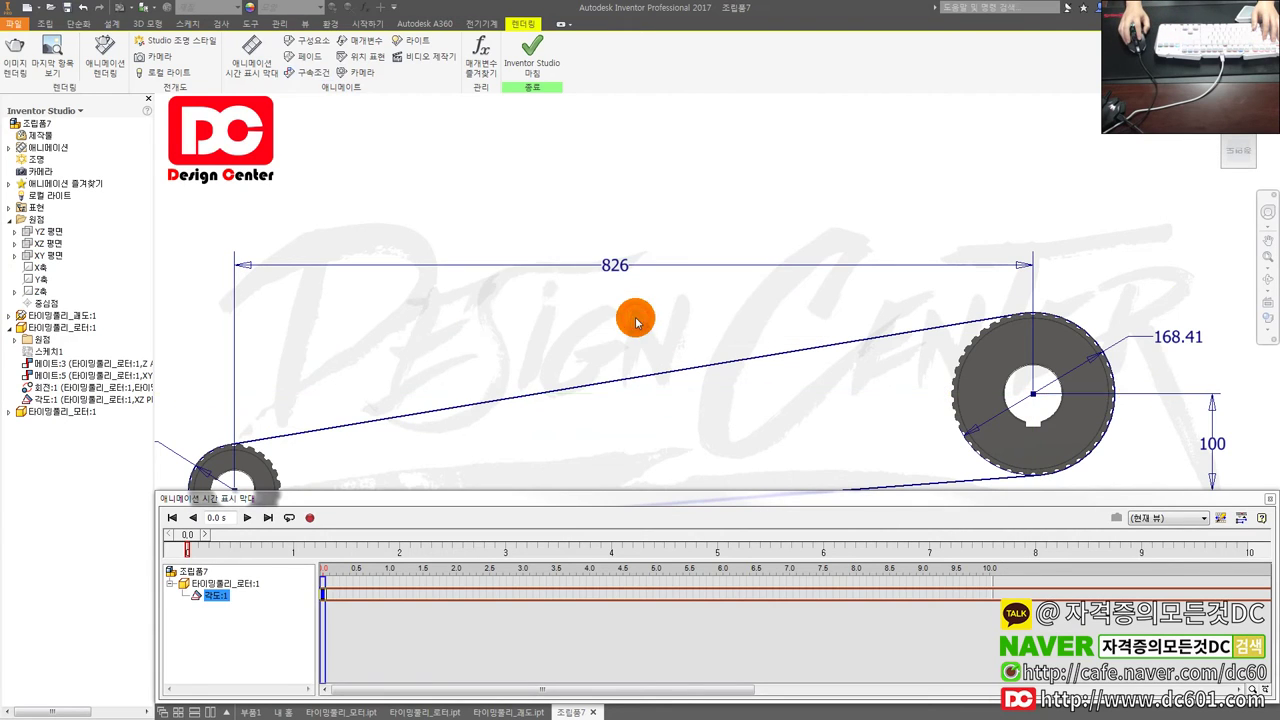
pyautogui.moveTo(318, 592); pyautogui.dragTo(322, 592)
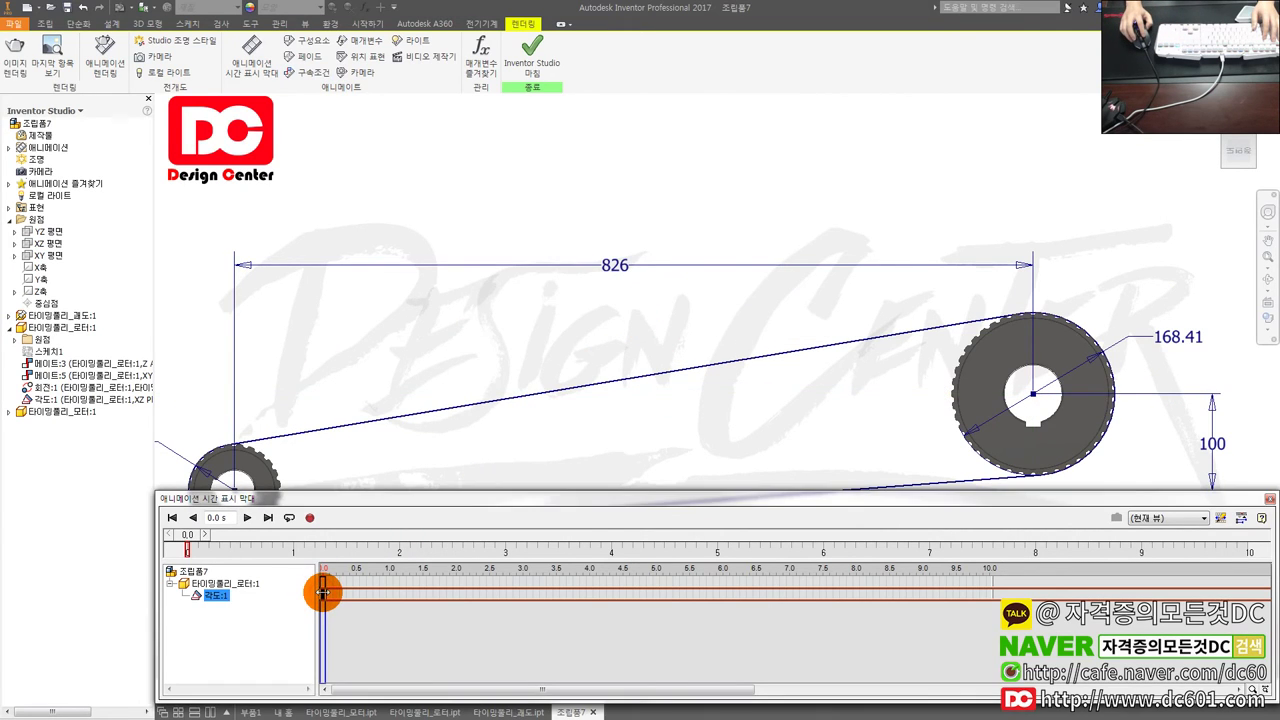
pyautogui.doubleClick(322, 592)
pyautogui.click(772, 266)
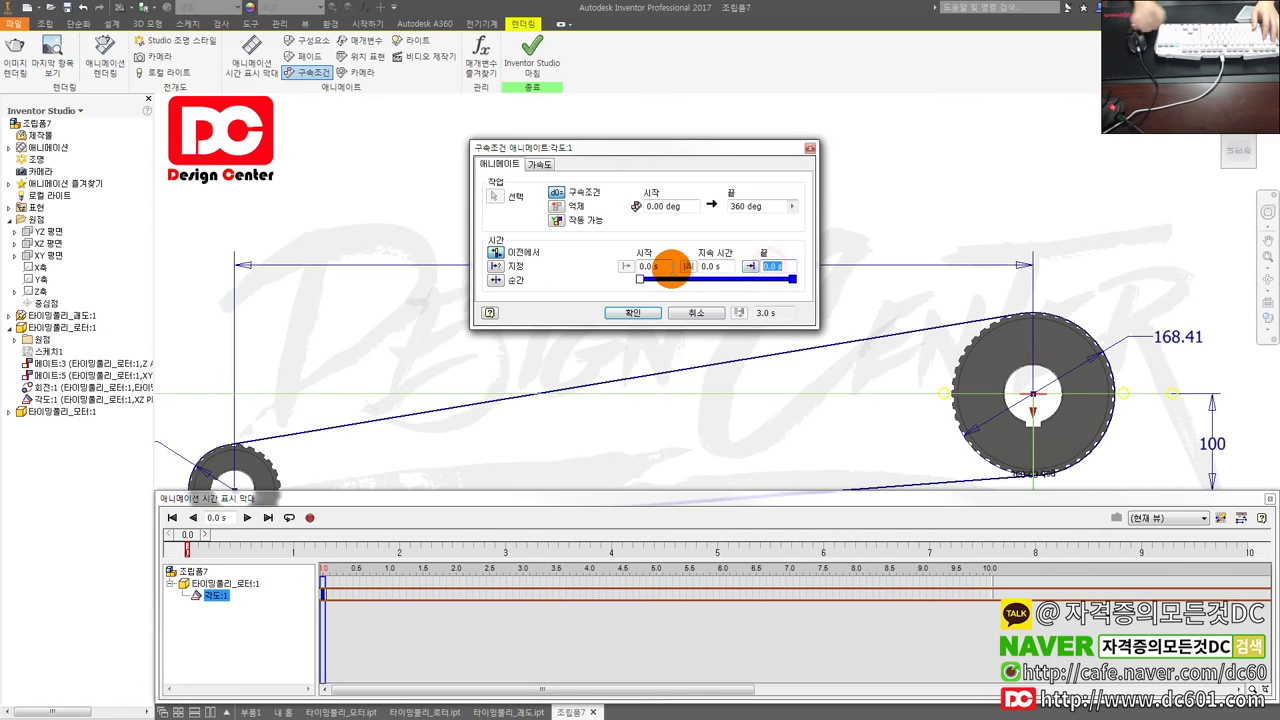
pyautogui.click(610, 312)
# Step: Play the pulley rotation animation on the timeline and stop it
pyautogui.click(266, 517)
pyautogui.click(249, 519)
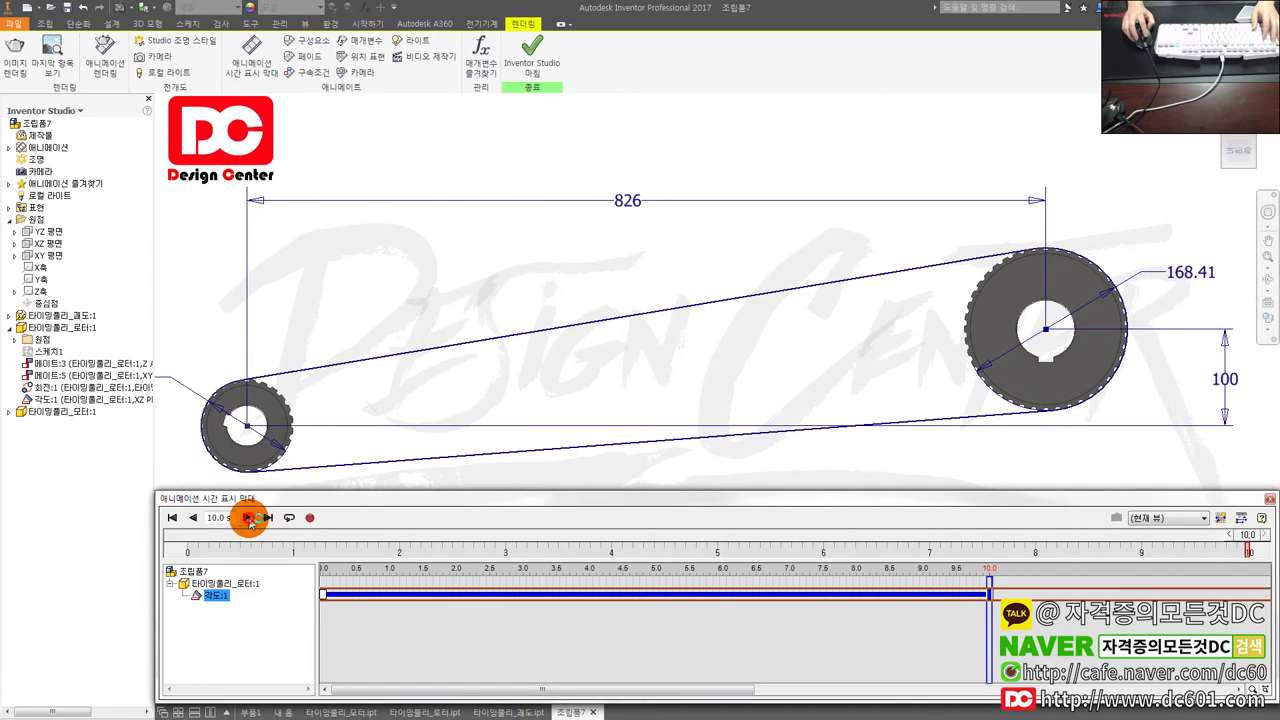
pyautogui.click(171, 517)
pyautogui.click(245, 517)
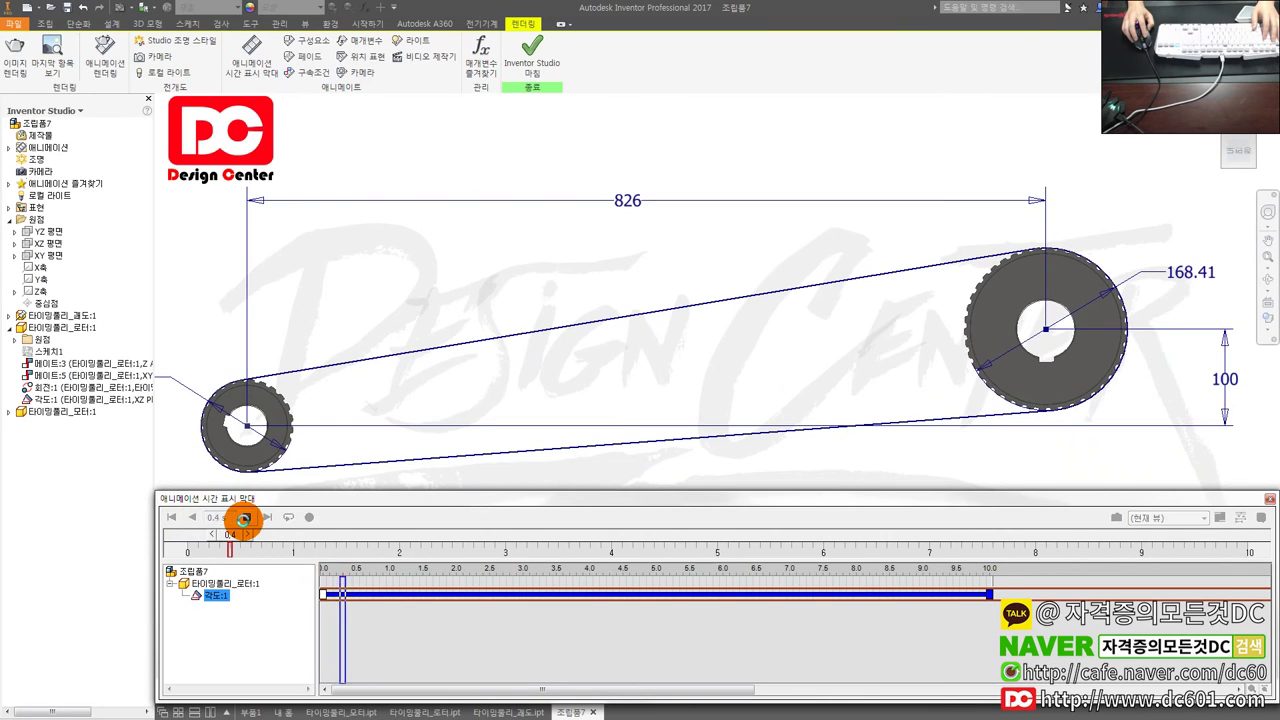
pyautogui.click(171, 517)
# Step: Edit the 각도:1 action's end angle to 360 deg*3 and replay the animation
pyautogui.rightClick(372, 595)
pyautogui.click(396, 602)
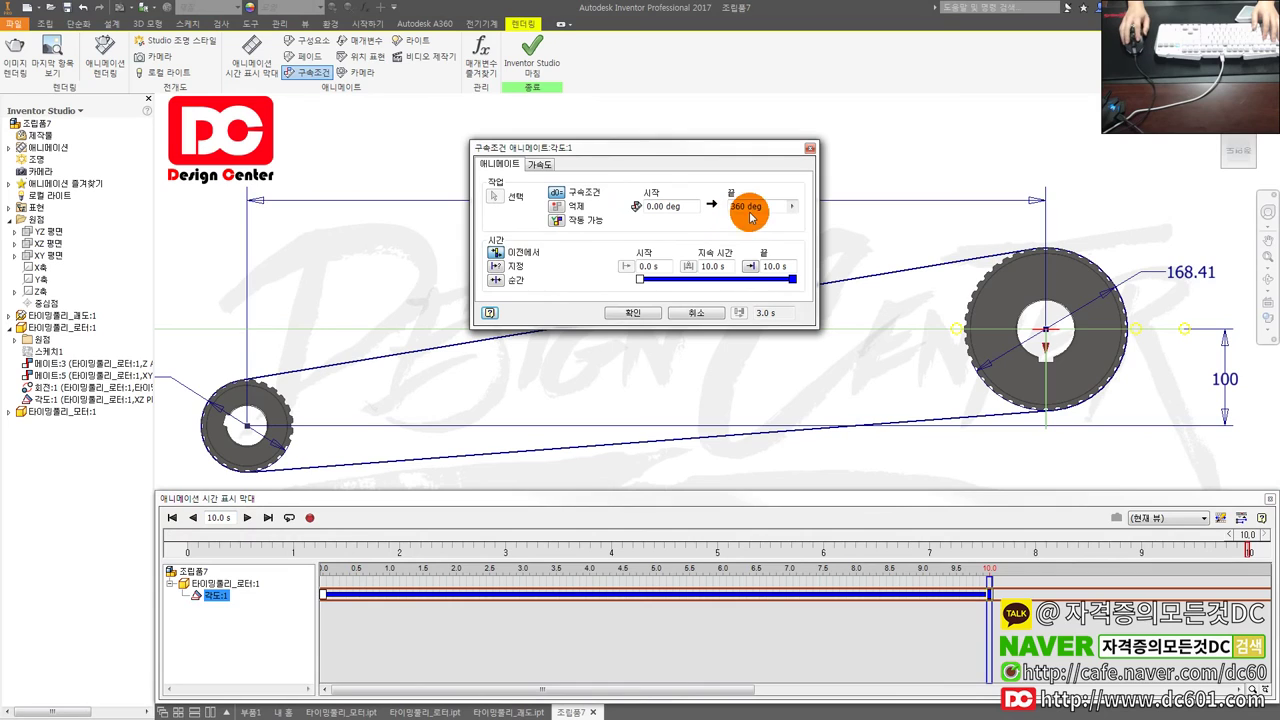
pyautogui.click(633, 313)
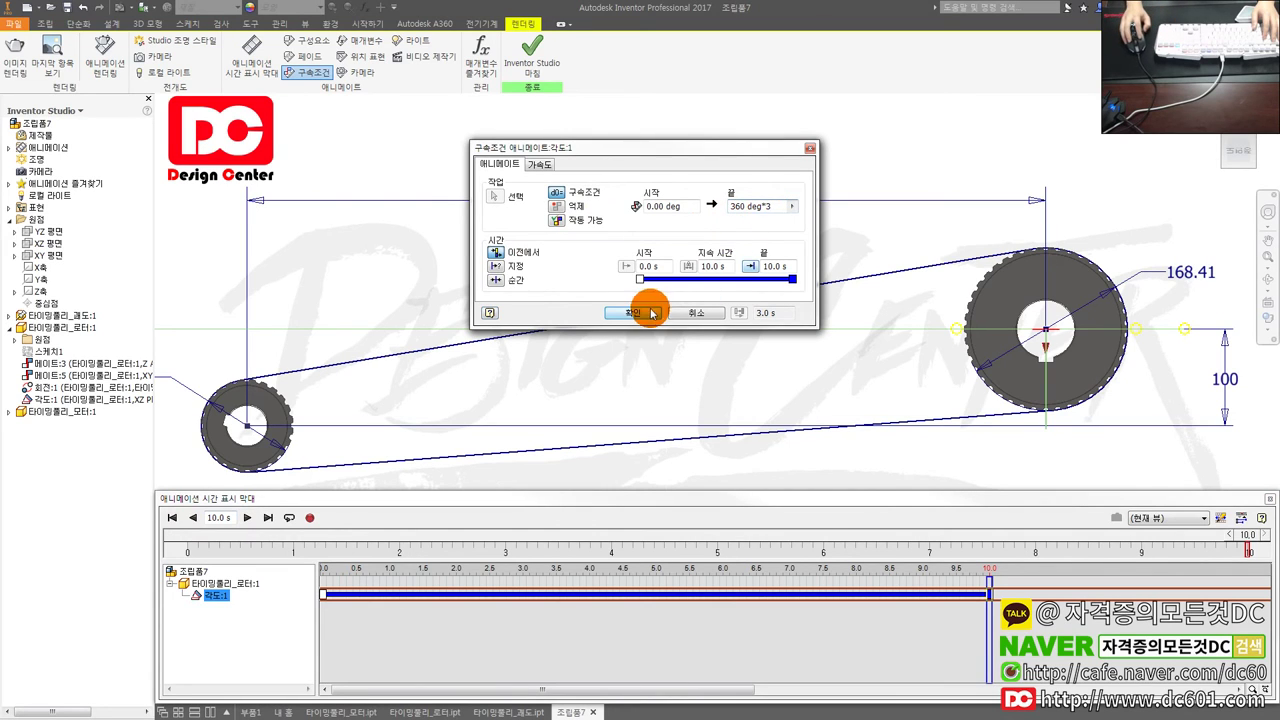
pyautogui.click(171, 517)
pyautogui.click(245, 517)
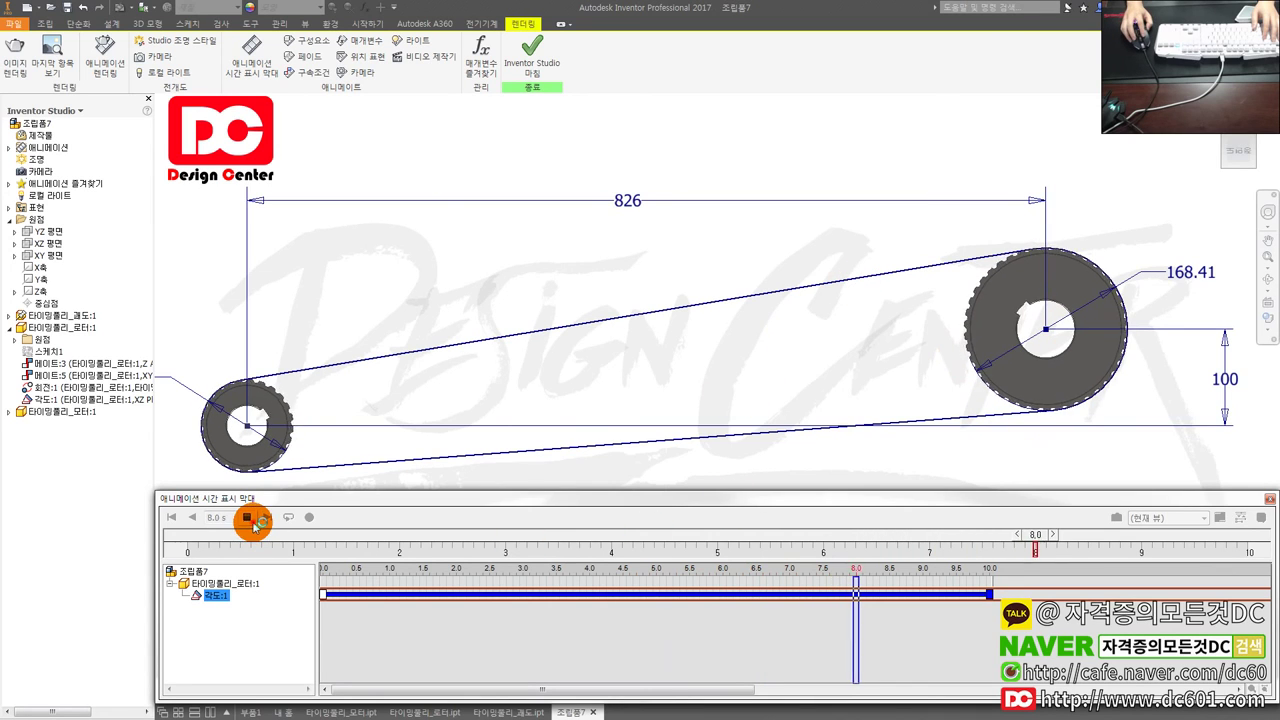
# Step: Close the animation timeline and orbit and zoom around the pulley assembly
pyautogui.click(1269, 498)
pyautogui.moveTo(641, 441)
pyautogui.keyDown('shift'); pyautogui.mouseDown(button='middle')
pyautogui.moveTo(634, 512)
pyautogui.moveTo(617, 523)
pyautogui.moveTo(757, 520)
pyautogui.moveTo(915, 473)
pyautogui.moveTo(518, 530)
pyautogui.mouseUp(button='middle'); pyautogui.keyUp('shift')
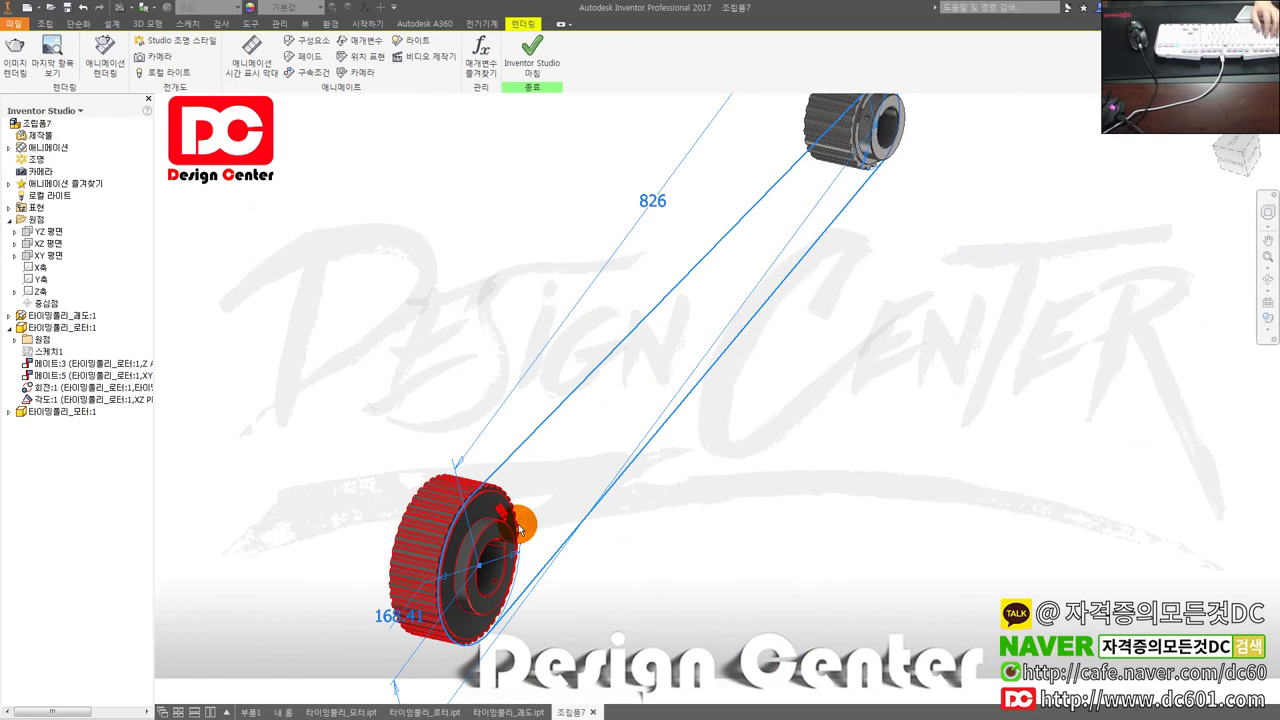
pyautogui.scroll(-2, 449, 505)
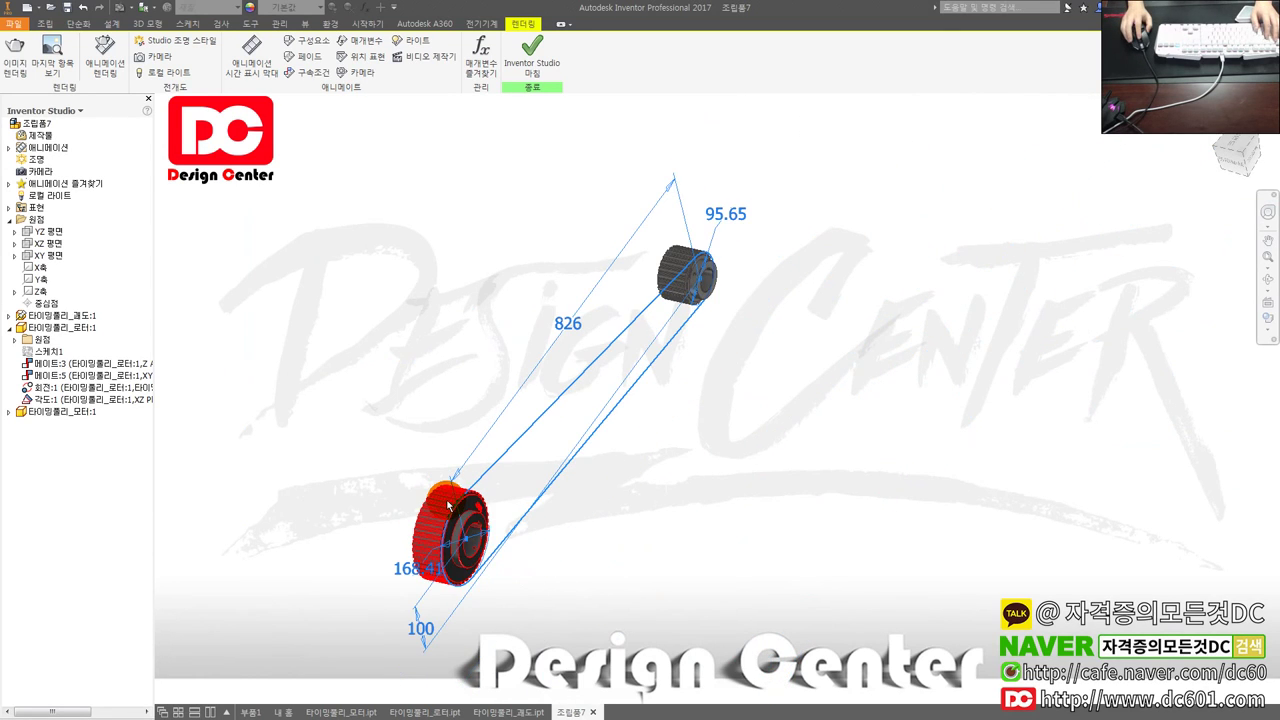
pyautogui.moveTo(372, 530)
pyautogui.keyDown('shift'); pyautogui.mouseDown(button='middle')
pyautogui.moveTo(534, 529)
pyautogui.moveTo(407, 543)
pyautogui.moveTo(480, 497)
pyautogui.mouseUp(button='middle'); pyautogui.keyUp('shift')
pyautogui.keyDown('shift'); pyautogui.moveTo(694, 420); pyautogui.dragTo(646, 420, button='middle'); pyautogui.keyUp('shift')
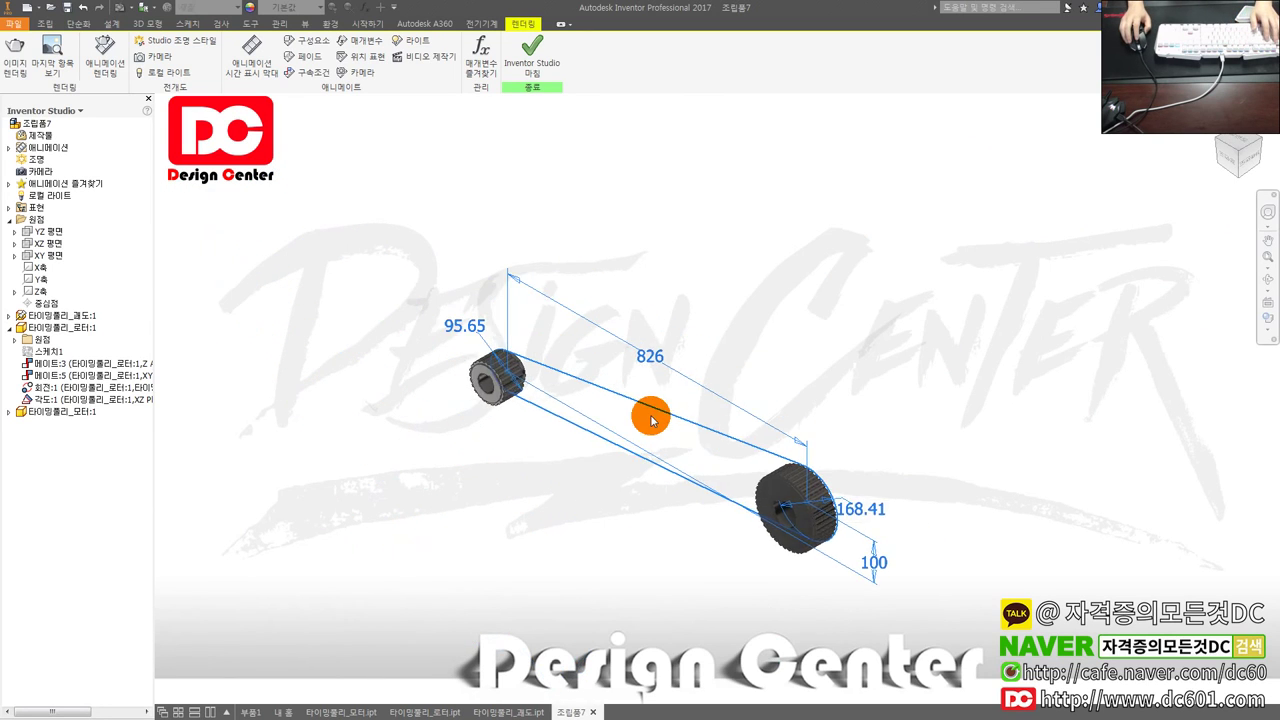
pyautogui.scroll(2, 614, 428)
pyautogui.scroll(-1, 716, 452)
pyautogui.scroll(-1, 712, 460)
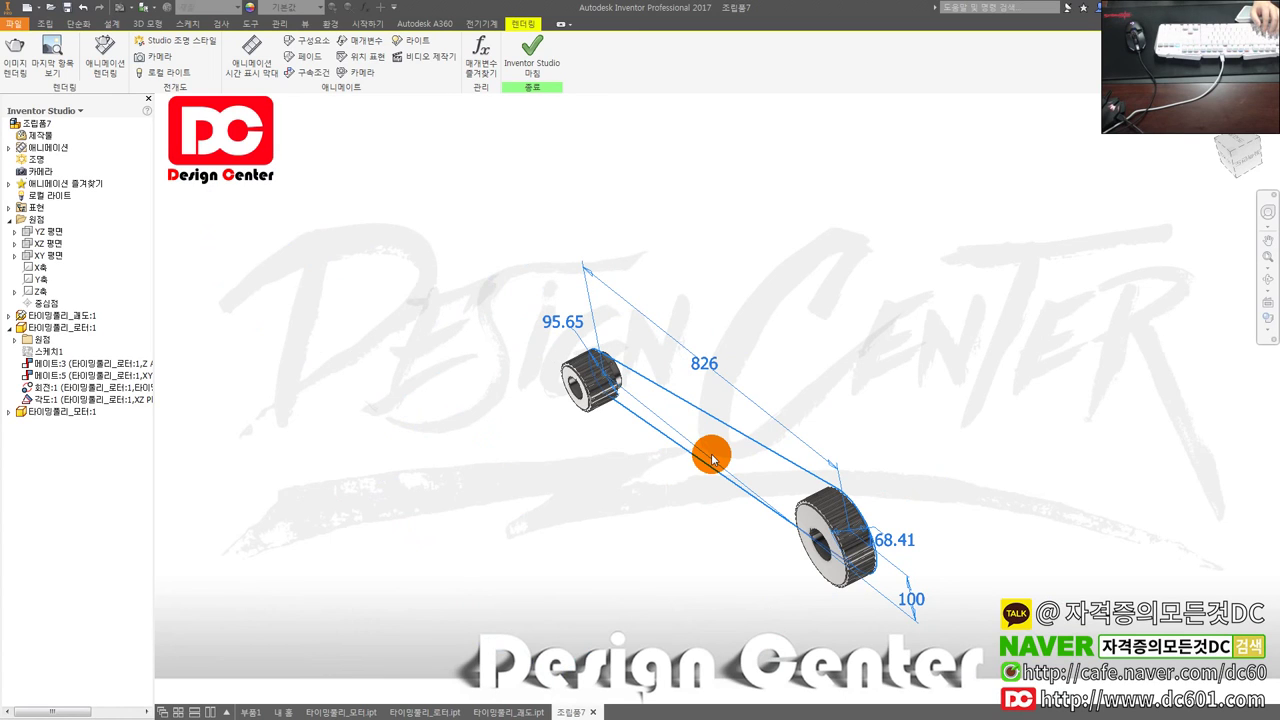
pyautogui.moveTo(677, 454)
pyautogui.keyDown('shift'); pyautogui.mouseDown(button='middle')
pyautogui.moveTo(734, 449)
pyautogui.moveTo(660, 434)
pyautogui.mouseUp(button='middle'); pyautogui.keyUp('shift')
pyautogui.scroll(2, 689, 429)
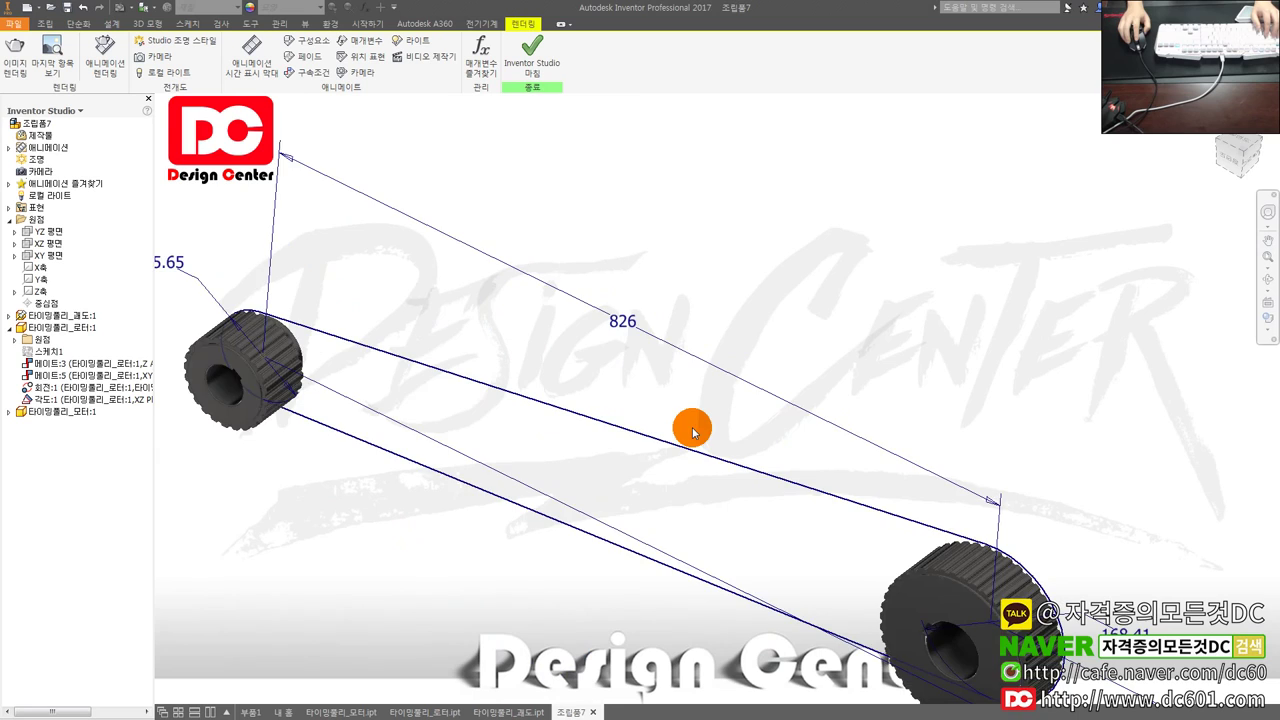
pyautogui.scroll(-2, 690, 430)
pyautogui.moveTo(892, 541); pyautogui.dragTo(548, 447)
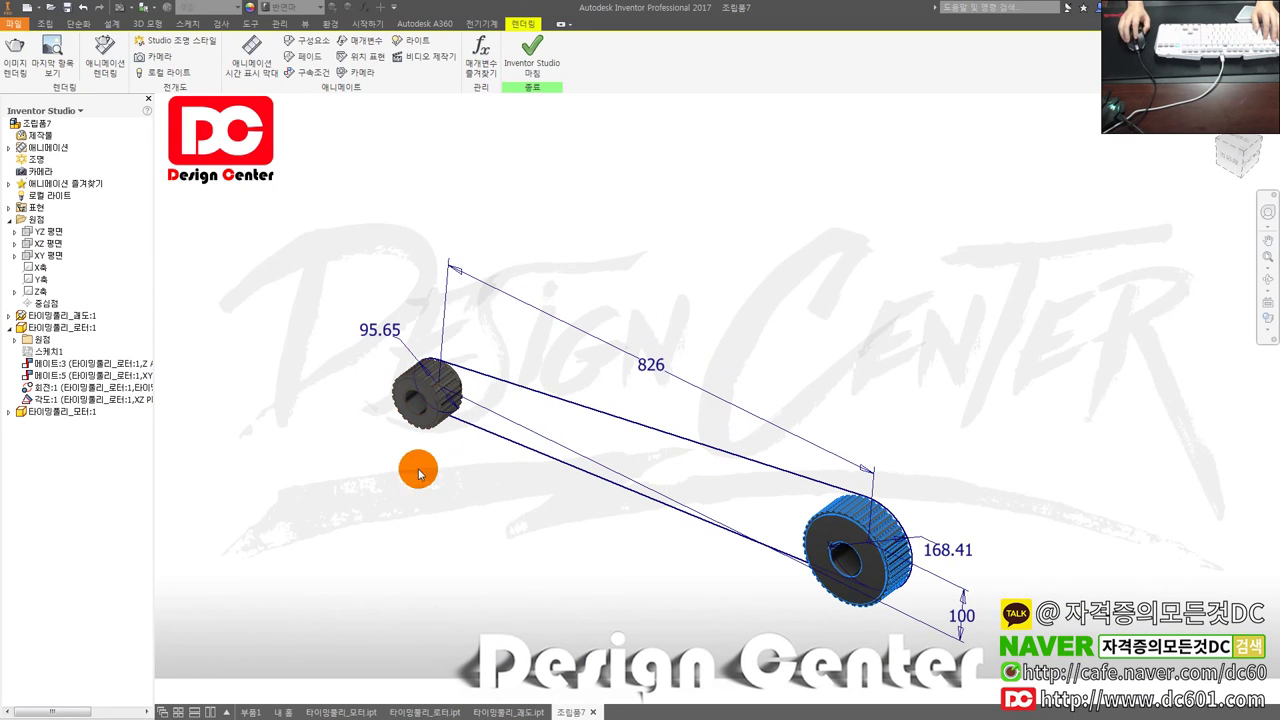
pyautogui.moveTo(532, 400); pyautogui.dragTo(599, 441)
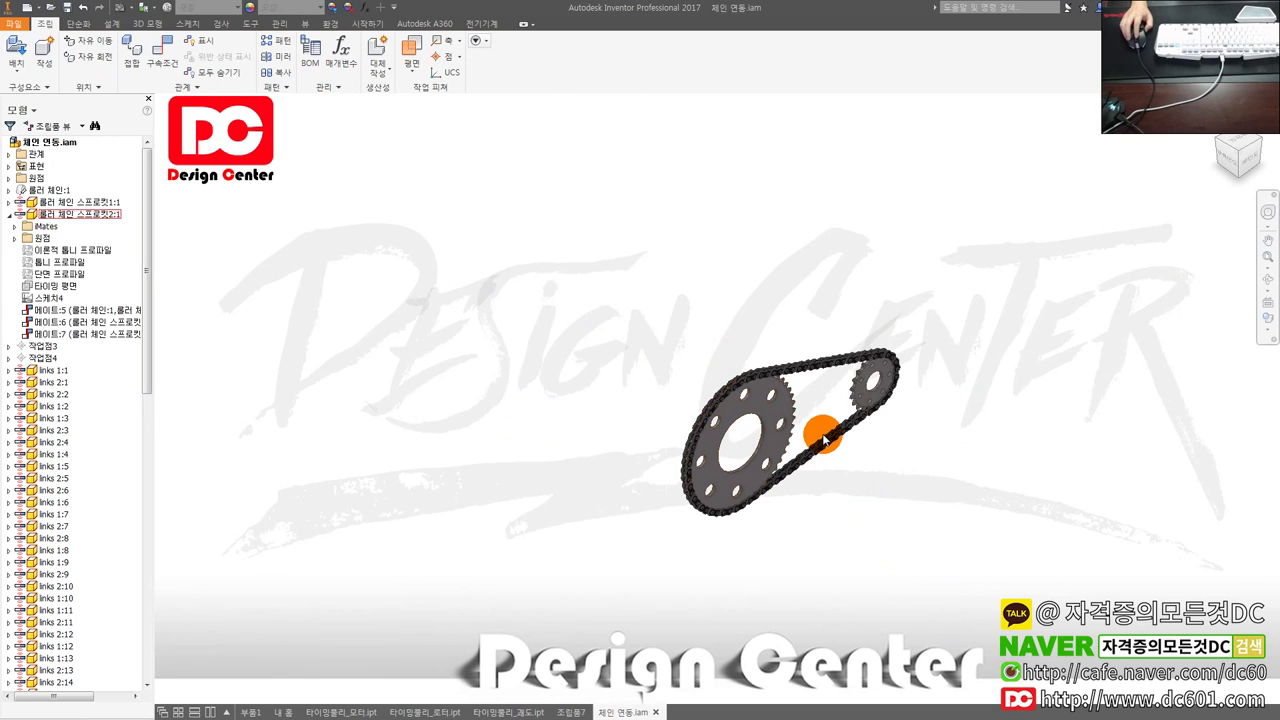
# Step: Zoom and orbit the chain-and-sprocket model to inspect it from a low tilted angle
pyautogui.scroll(2, 818, 425)
pyautogui.scroll(3, 808, 400)
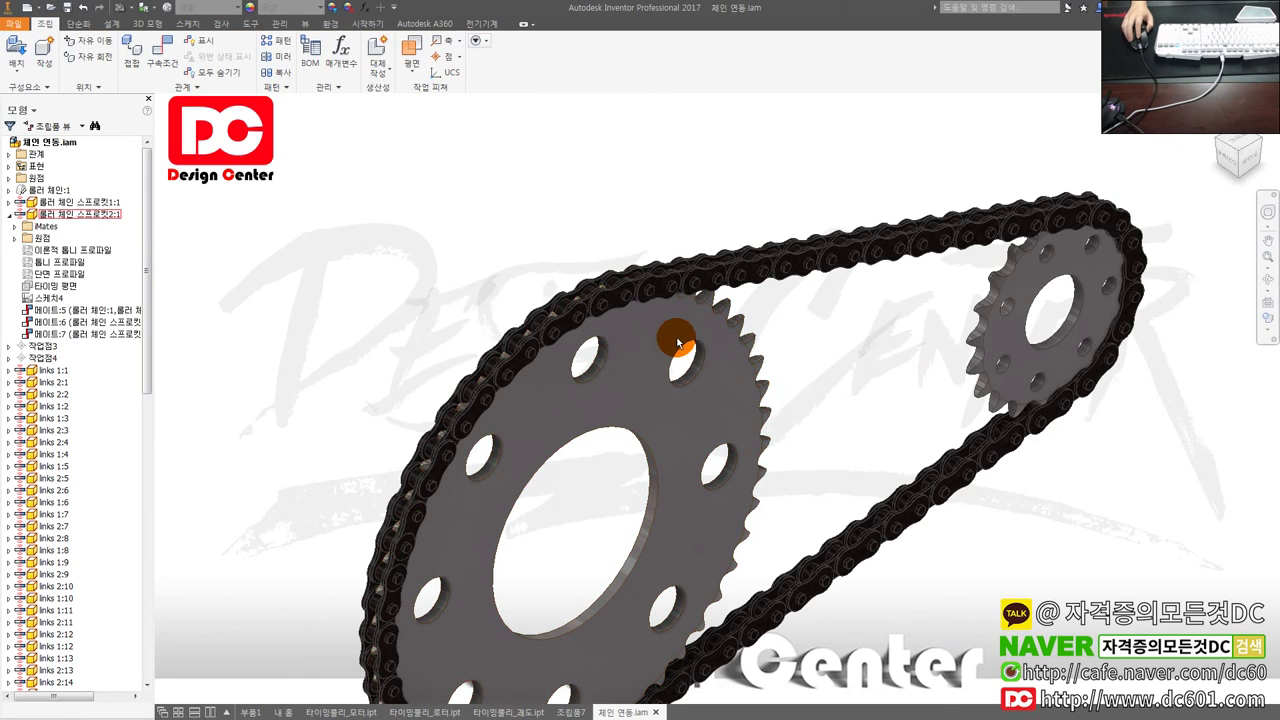
pyautogui.moveTo(686, 332)
pyautogui.keyDown('shift'); pyautogui.mouseDown(button='middle')
pyautogui.moveTo(571, 374)
pyautogui.moveTo(525, 413)
pyautogui.moveTo(663, 354)
pyautogui.moveTo(714, 380)
pyautogui.moveTo(668, 400)
pyautogui.mouseUp(button='middle'); pyautogui.keyUp('shift')
pyautogui.scroll(-2, 716, 385)
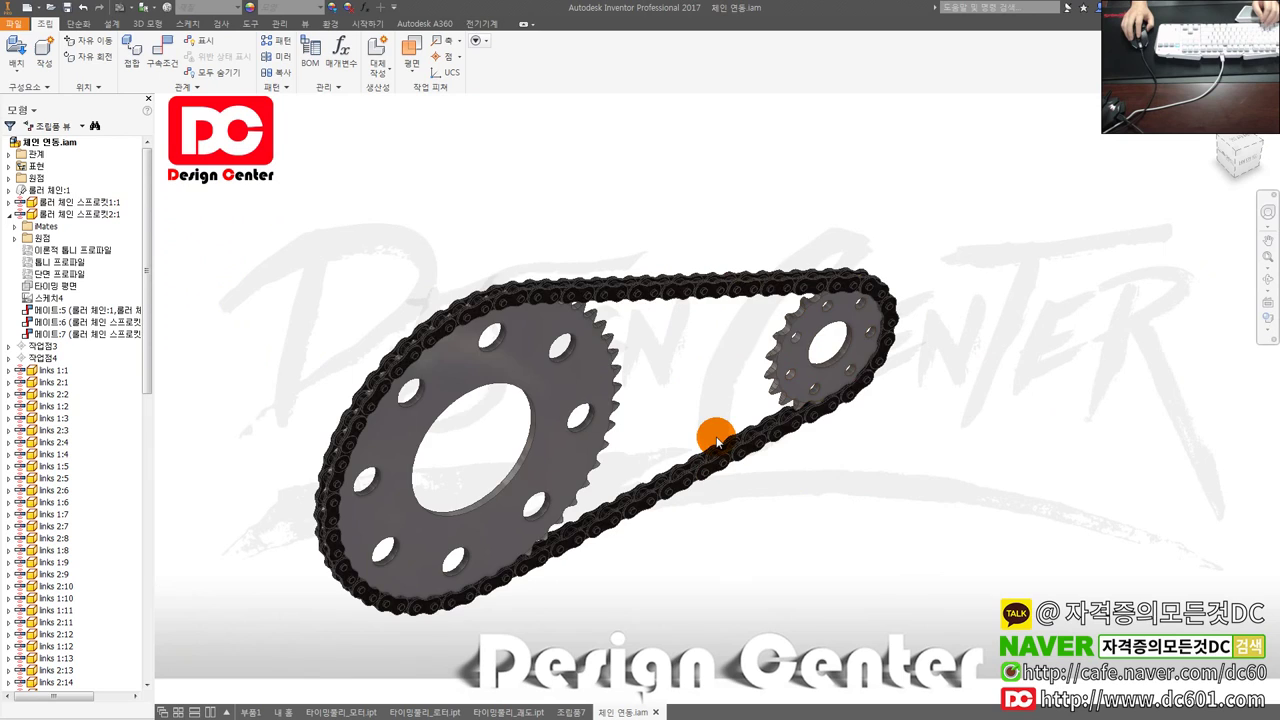
pyautogui.scroll(-2, 726, 428)
pyautogui.scroll(3, 732, 341)
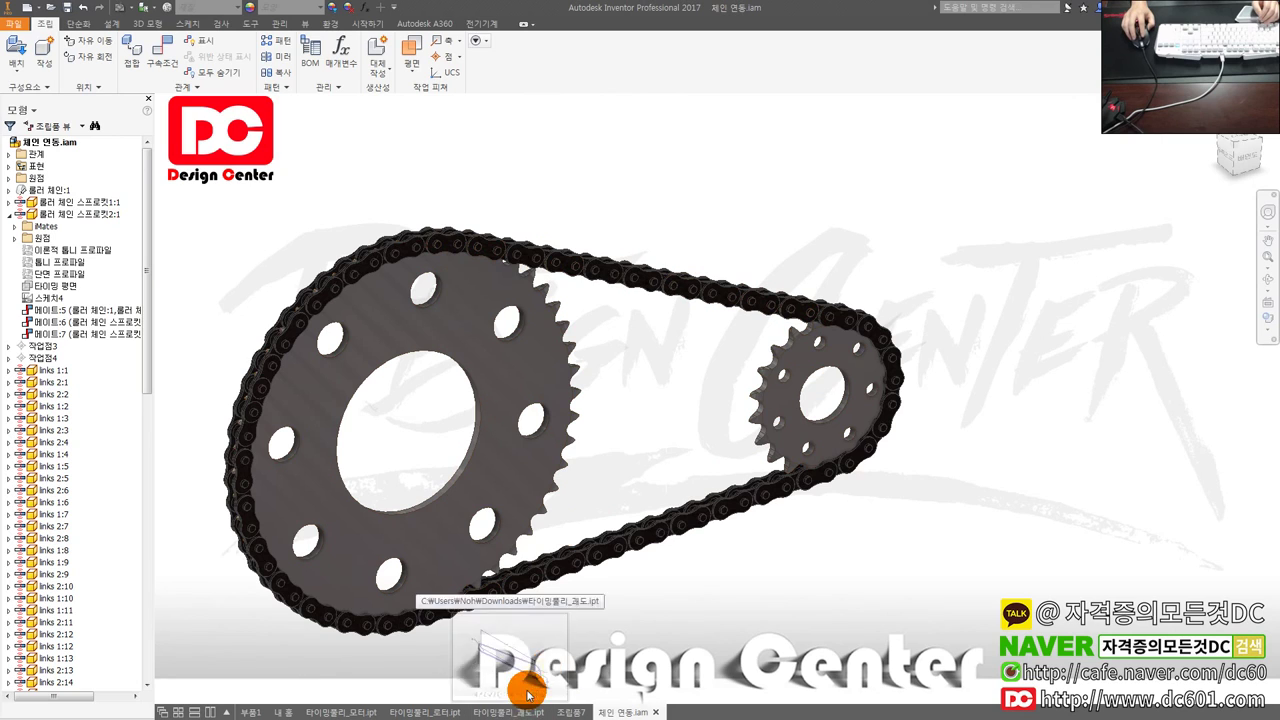
pyautogui.moveTo(508, 712)
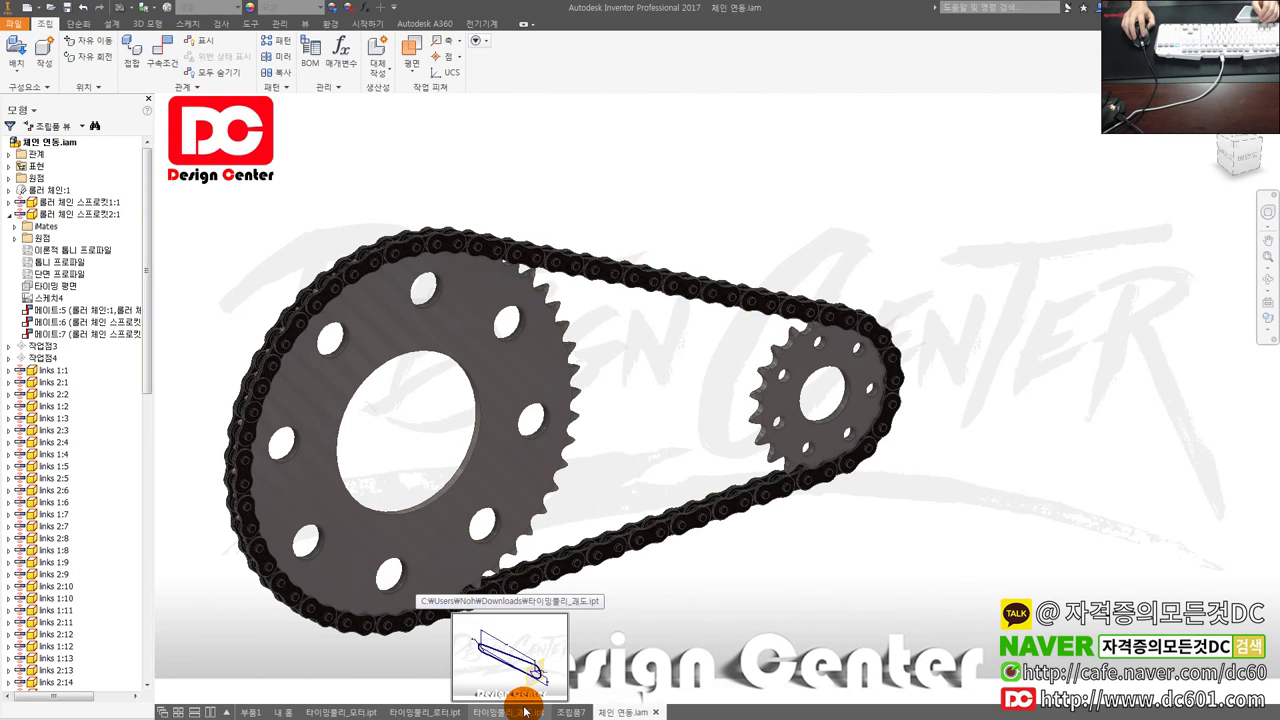
# Step: Glance at the timing pulley part's sketch, then return to 조립품7 and reframe the pulleys
pyautogui.click(525, 711)
pyautogui.moveTo(714, 551)
pyautogui.keyDown('shift'); pyautogui.mouseDown(button='middle')
pyautogui.moveTo(851, 566)
pyautogui.moveTo(737, 549)
pyautogui.moveTo(831, 552)
pyautogui.moveTo(640, 606)
pyautogui.mouseUp(button='middle'); pyautogui.keyUp('shift')
pyautogui.click(580, 711)
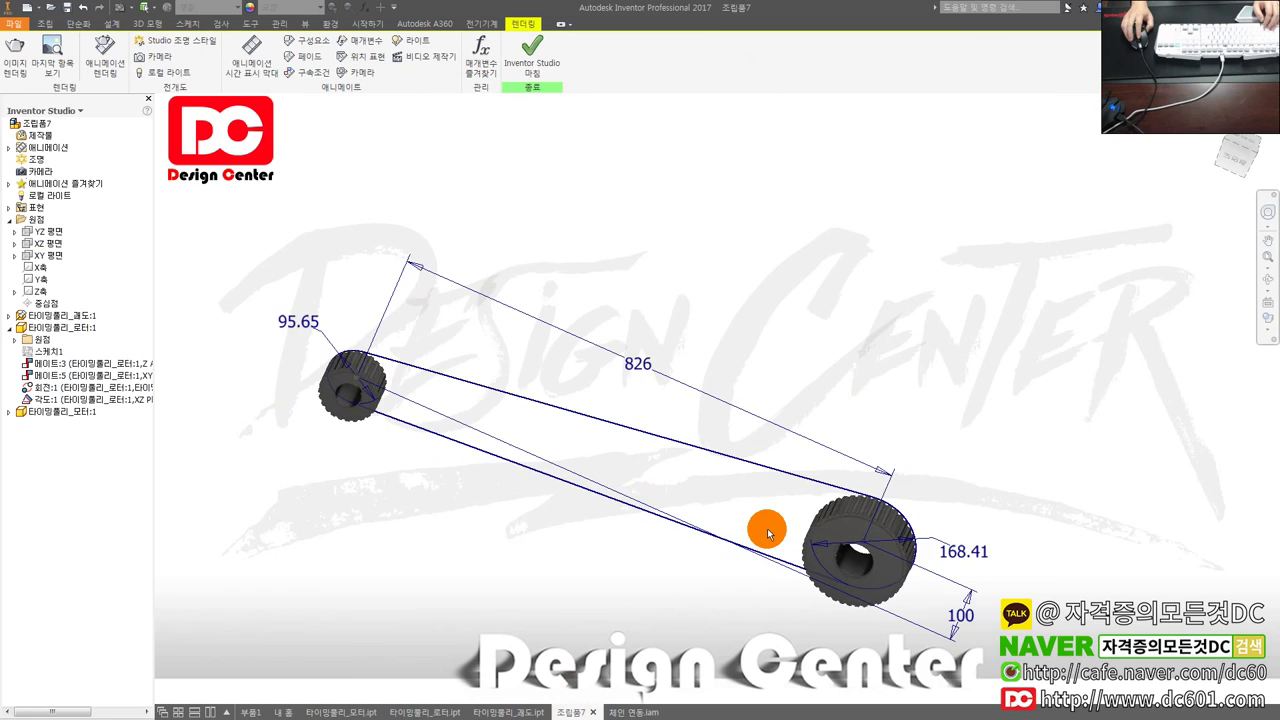
pyautogui.scroll(3, 767, 533)
pyautogui.scroll(-2, 760, 514)
pyautogui.scroll(-1, 806, 528)
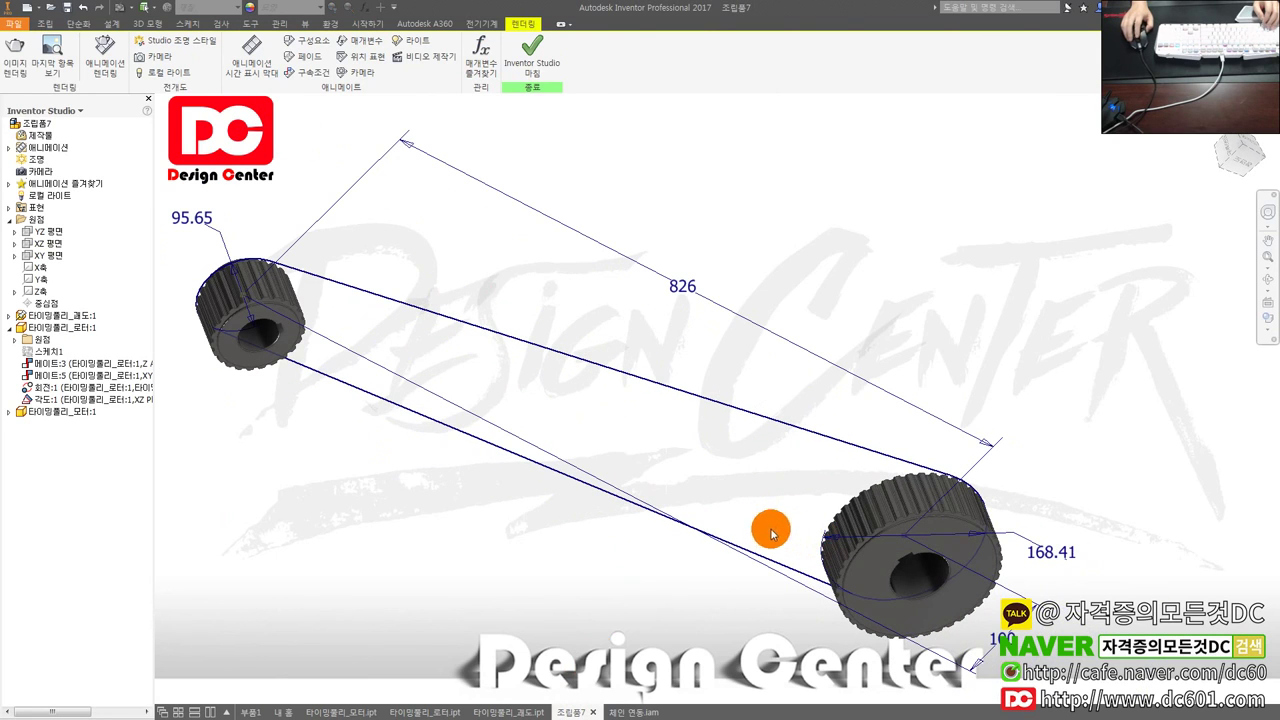
pyautogui.moveTo(590, 509); pyautogui.dragTo(578, 500, button='middle')
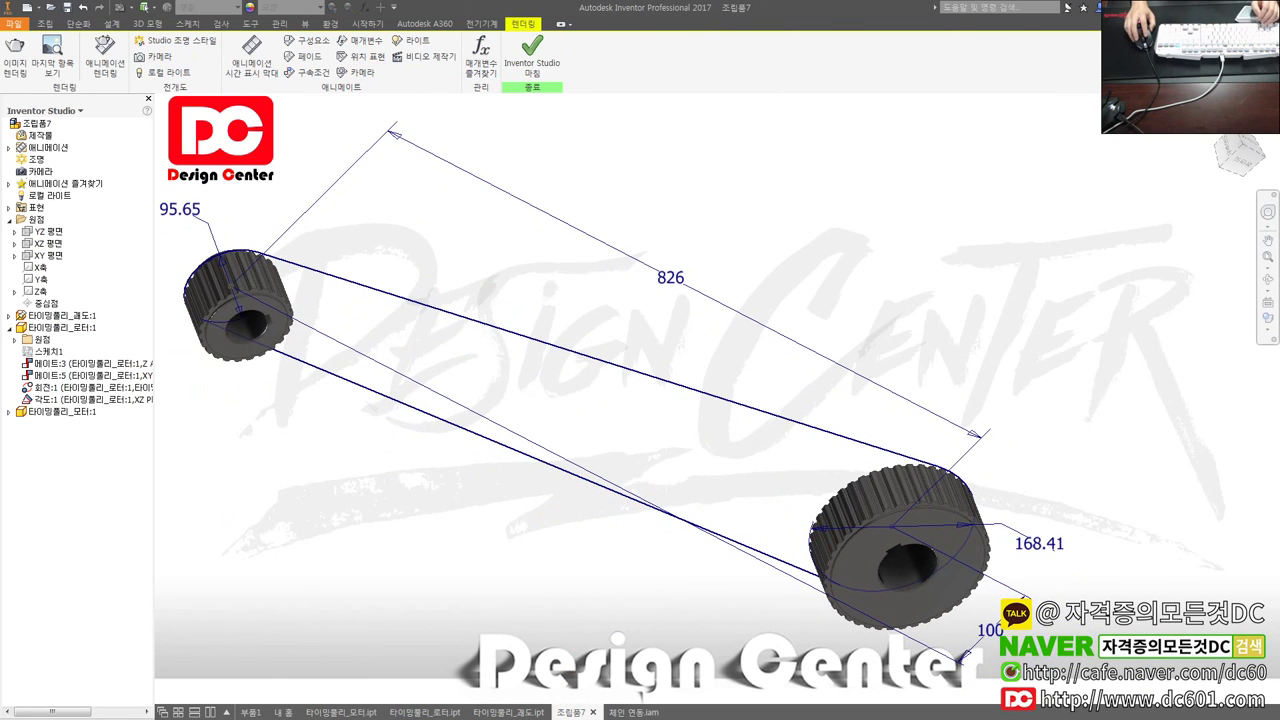